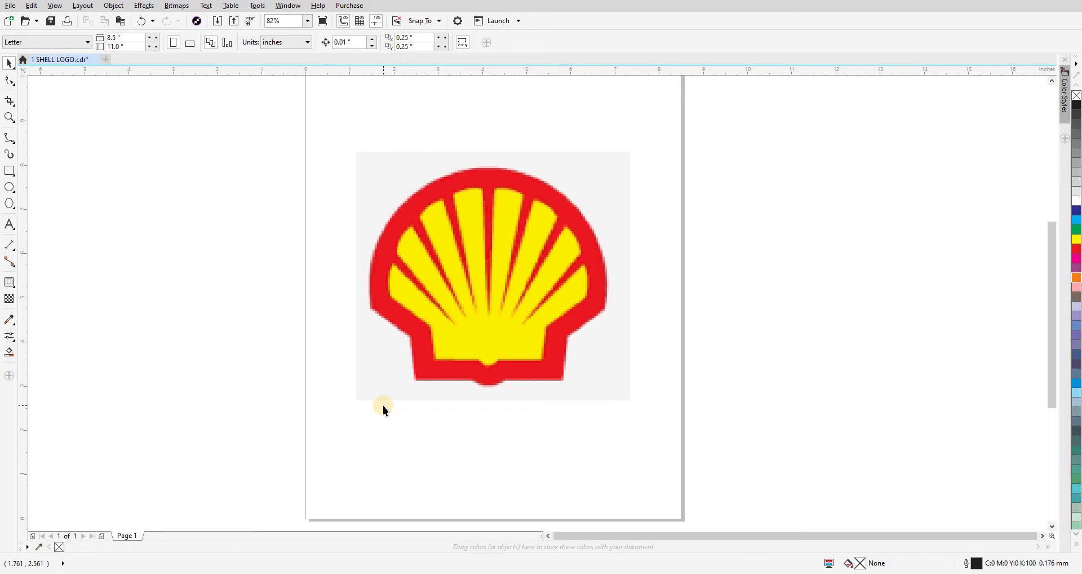
- Draw a circle about 5.43 inches in diameter around the rounded outer edge of the red shell
{"action": "key", "text": "z"}
{"action": "left_click_drag", "start_coordinate": [323, 140], "coordinate": [699, 424]}
{"action": "key", "text": "space"}
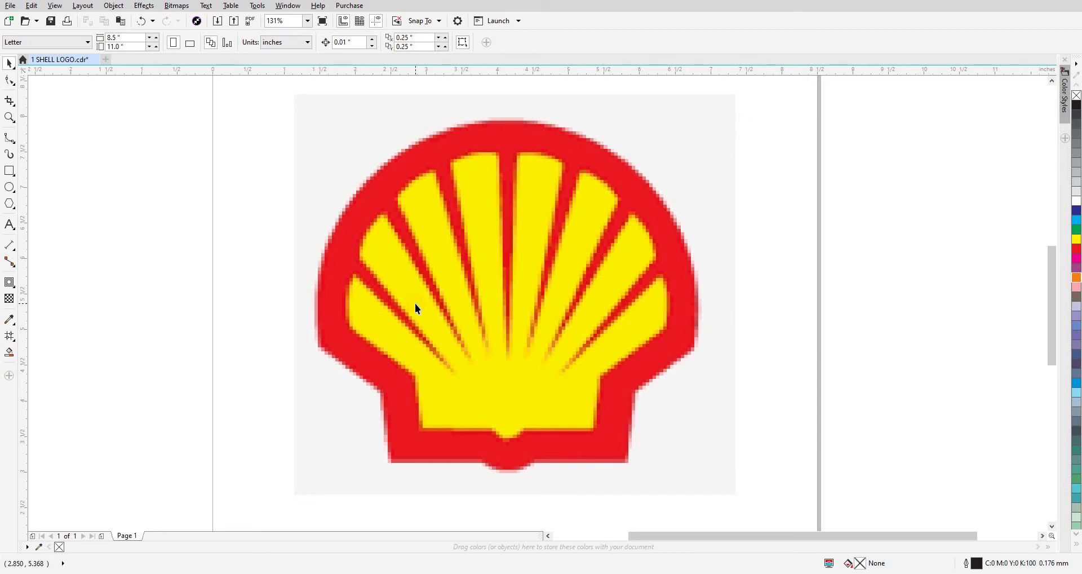
{"action": "scroll", "coordinate": [443, 293], "scroll_direction": "down", "scroll_amount": 2}
{"action": "key", "text": "z"}
{"action": "left_click_drag", "start_coordinate": [351, 175], "coordinate": [597, 413]}
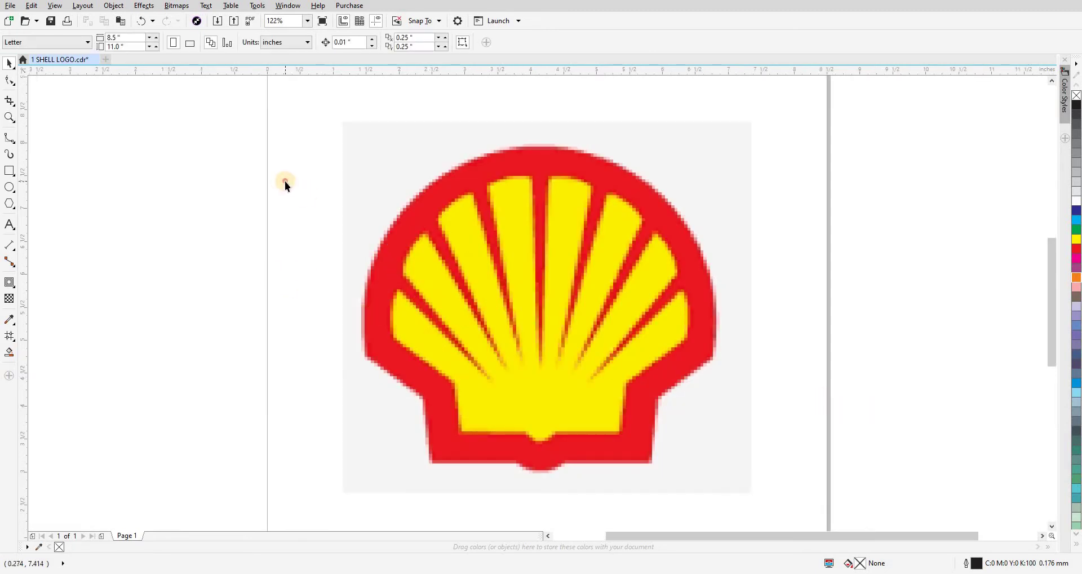
{"action": "left_click", "coordinate": [369, 194]}
{"action": "left_click", "coordinate": [315, 201]}
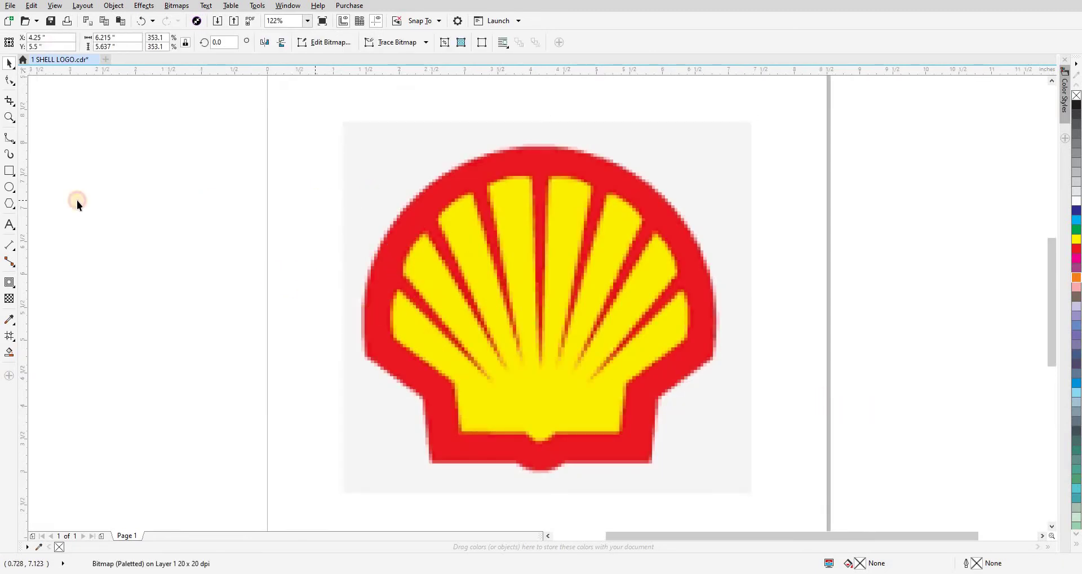
{"action": "left_click", "coordinate": [9, 187]}
{"action": "left_click_drag", "start_coordinate": [358, 162], "coordinate": [715, 492]}
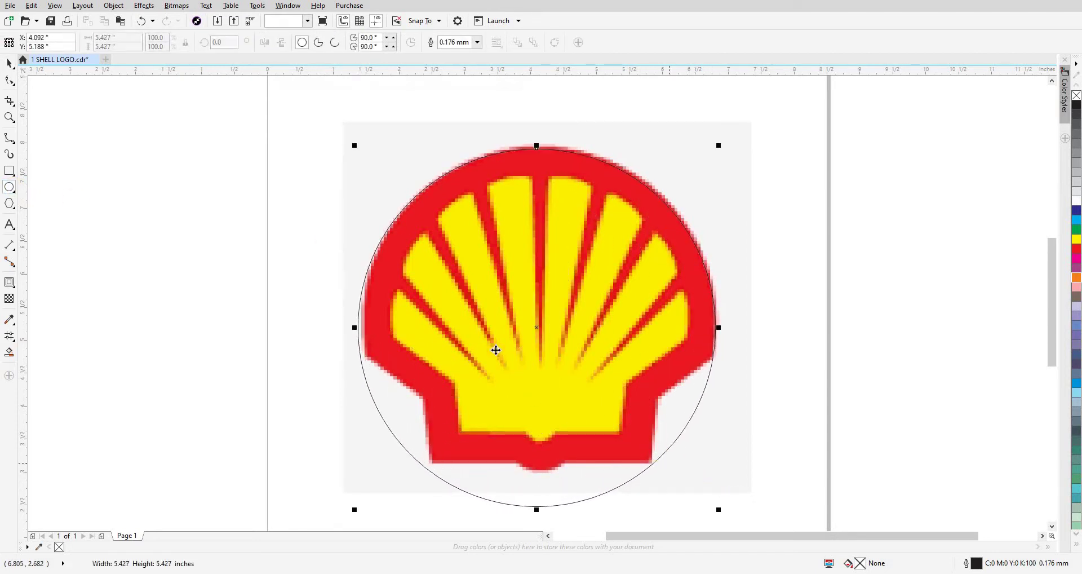
{"action": "key", "text": "space"}
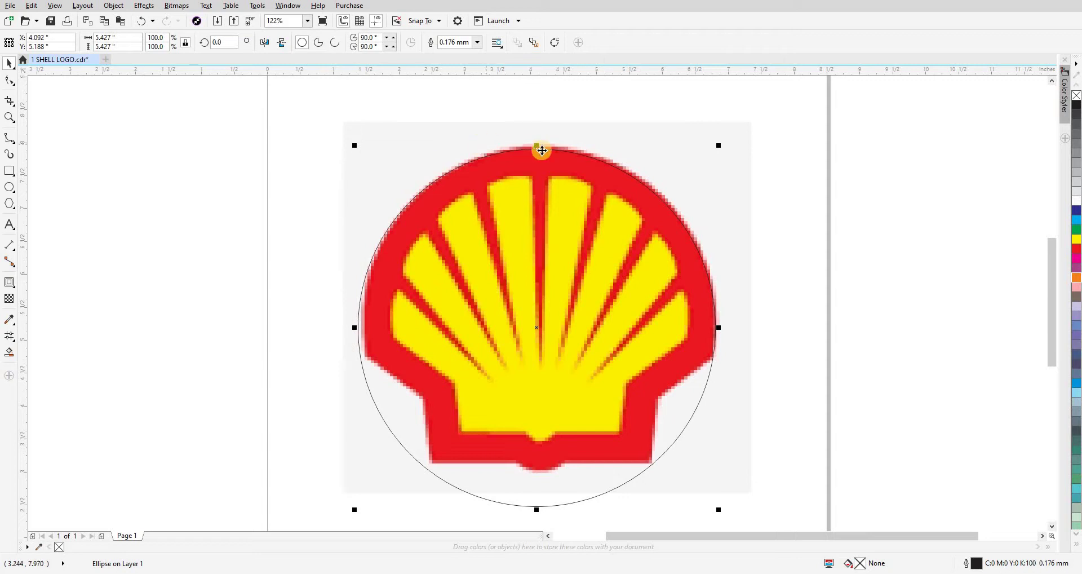
- Shrink the circle to about 5.384 inches in diameter and shift it to match the shell's outer red arc
{"action": "scroll", "coordinate": [348, 439], "scroll_direction": "down", "scroll_amount": 1}
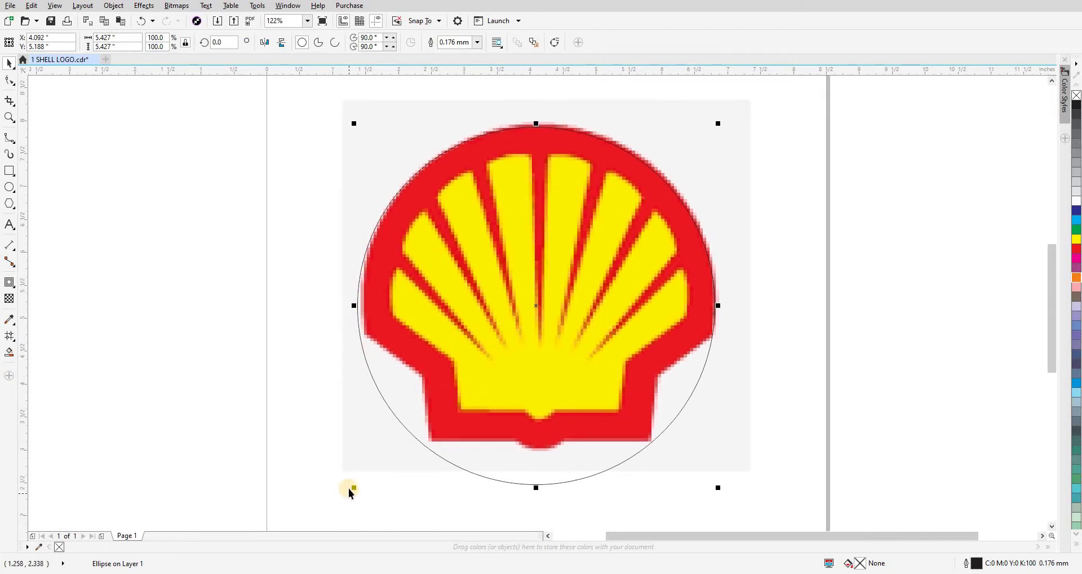
{"action": "left_click_drag", "start_coordinate": [354, 488], "coordinate": [356, 485]}
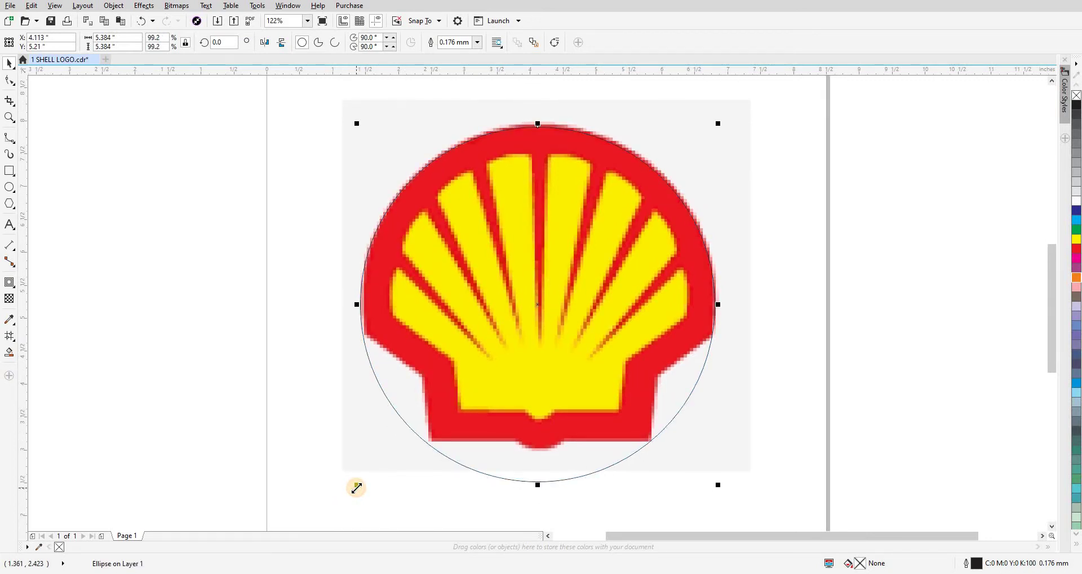
{"action": "scroll", "coordinate": [532, 121], "scroll_direction": "up", "scroll_amount": 2}
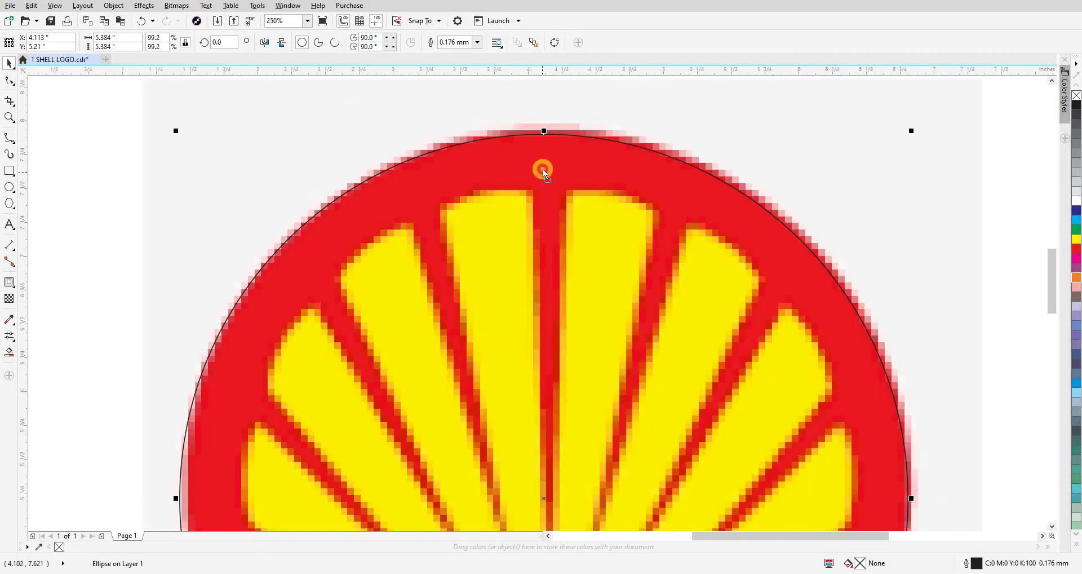
{"action": "left_click_drag", "start_coordinate": [543, 169], "coordinate": [544, 166]}
{"action": "scroll", "coordinate": [539, 123], "scroll_direction": "down", "scroll_amount": 4}
{"action": "scroll", "coordinate": [507, 200], "scroll_direction": "up", "scroll_amount": 2}
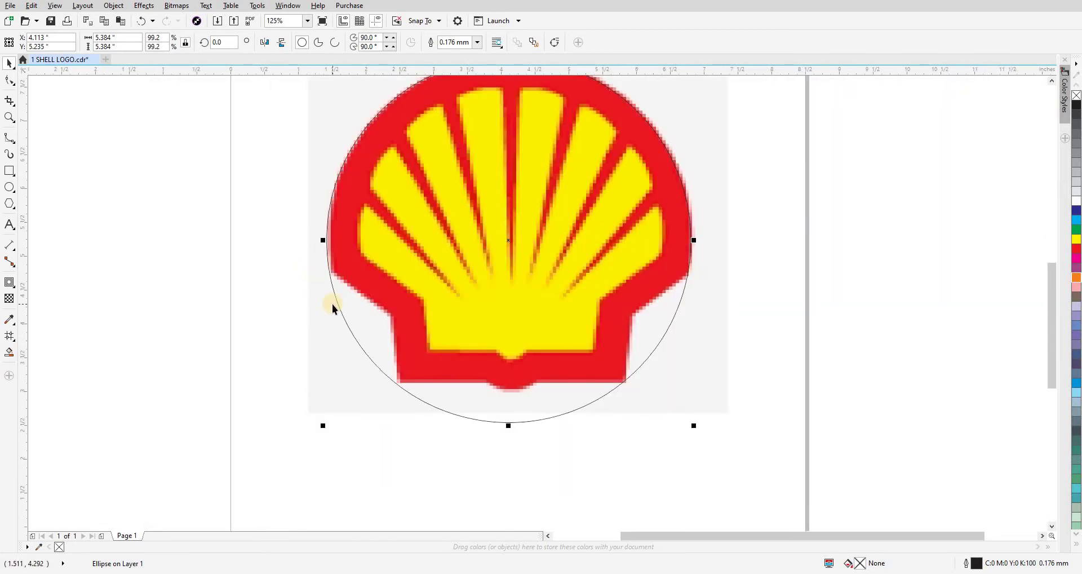
{"action": "scroll", "coordinate": [352, 294], "scroll_direction": "up", "scroll_amount": 2}
{"action": "scroll", "coordinate": [353, 296], "scroll_direction": "down", "scroll_amount": 3}
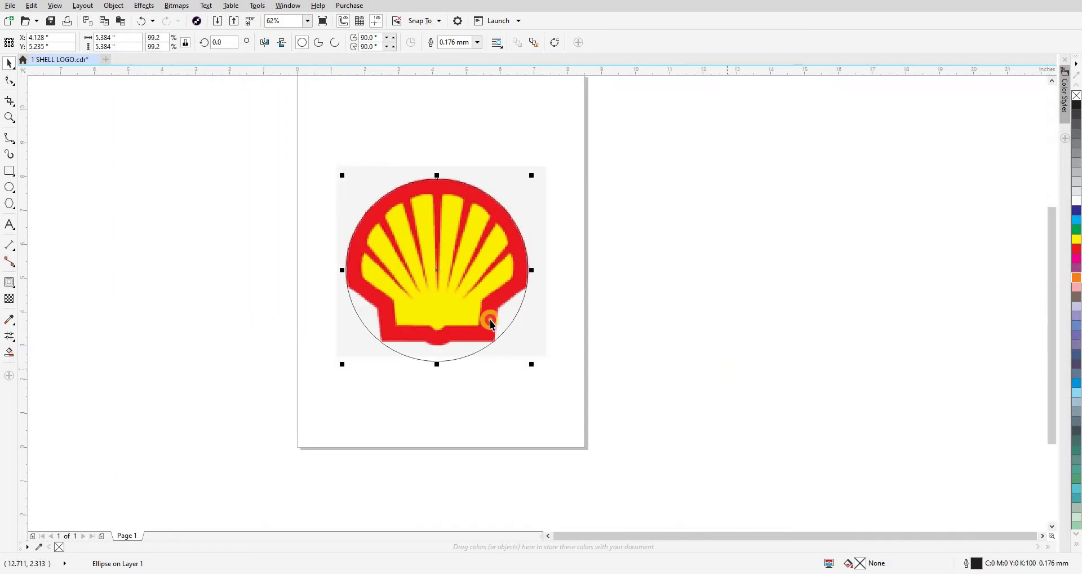
{"action": "key", "text": "z"}
{"action": "left_click_drag", "start_coordinate": [583, 388], "coordinate": [314, 178]}
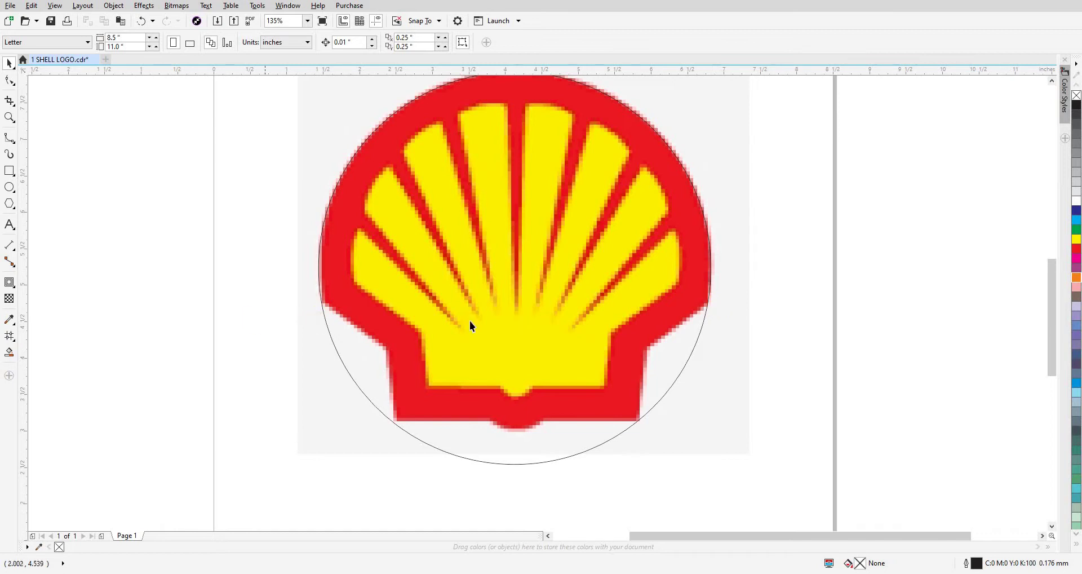
- Add a horizontal guideline at about 4.764 inches through the shell's lower side corners and enable snapping to guidelines
{"action": "left_click_drag", "start_coordinate": [438, 67], "coordinate": [334, 301]}
{"action": "left_click", "coordinate": [181, 338]}
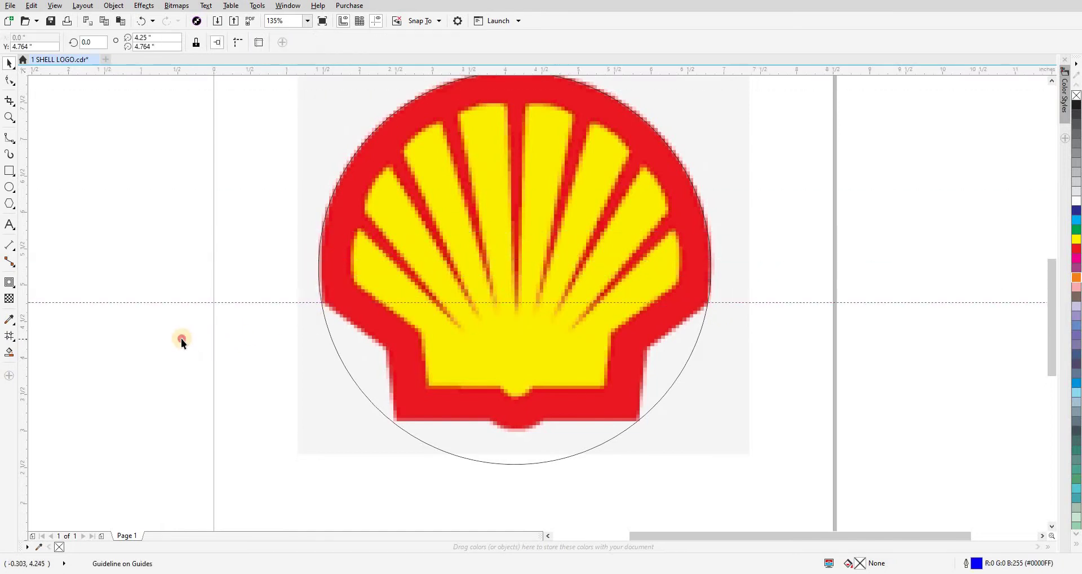
{"action": "left_click", "coordinate": [429, 21]}
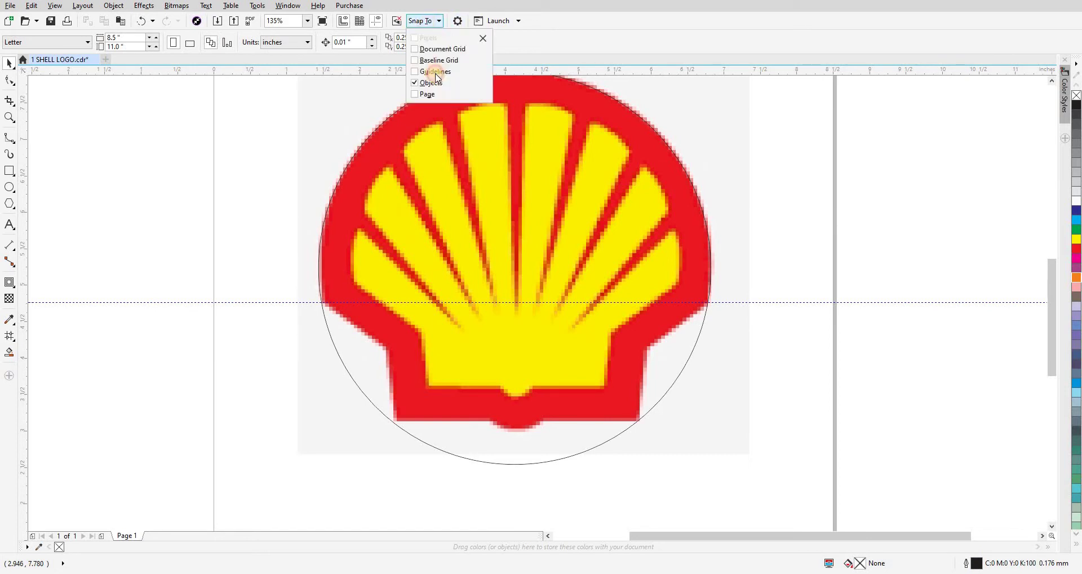
- Draw a rectangle about 6.03 by 2.36 inches down from the guideline, covering the circle's lower part
{"action": "left_click", "coordinate": [9, 171]}
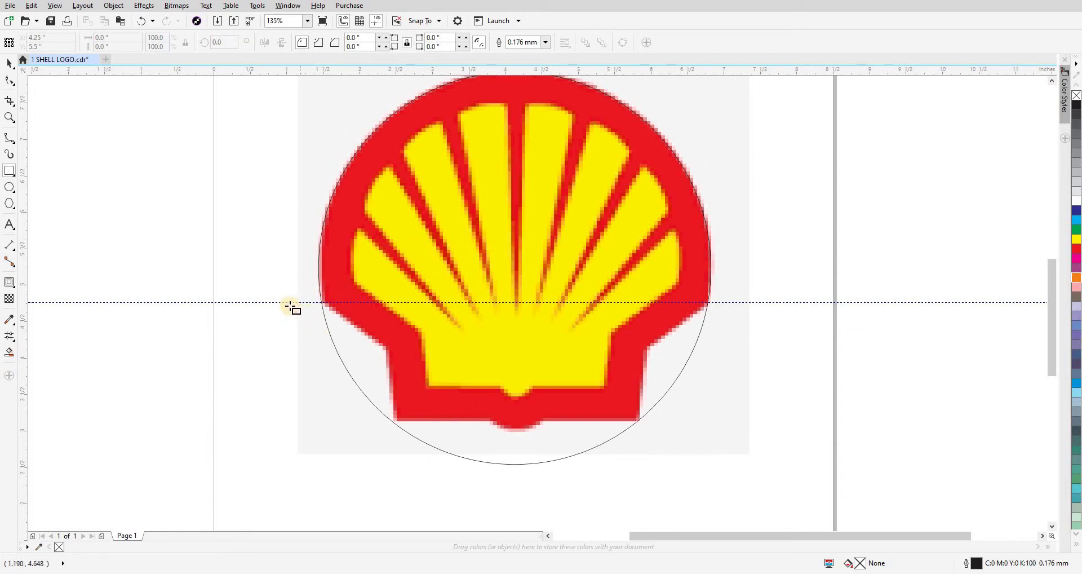
{"action": "left_click_drag", "start_coordinate": [288, 302], "coordinate": [728, 475]}
{"action": "key", "text": "space"}
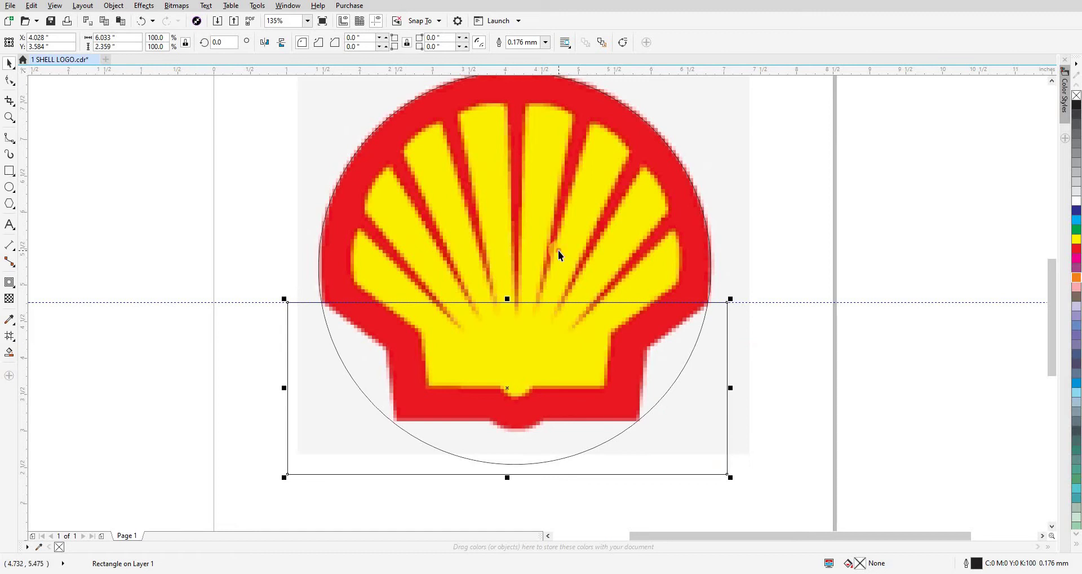
- Trim the circle's lower part with the rectangle and delete the rectangle
{"action": "left_click", "coordinate": [559, 250], "text": "shift"}
{"action": "key", "text": "t"}
{"action": "left_click", "coordinate": [652, 350]}
{"action": "key", "text": "Delete"}
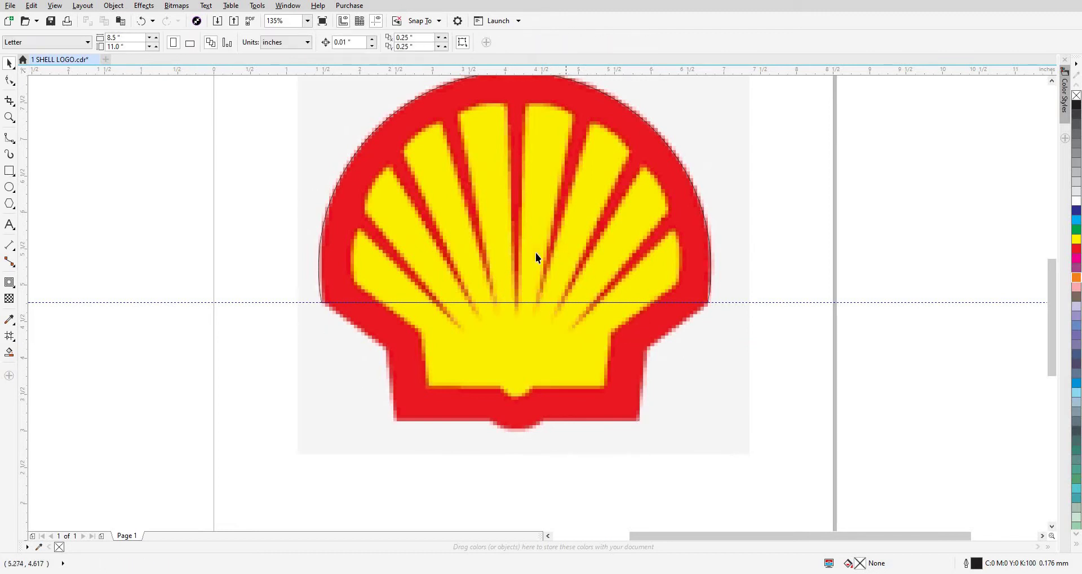
{"action": "left_click_drag", "start_coordinate": [594, 254], "coordinate": [716, 162]}
{"action": "key", "text": "ctrl+z"}
{"action": "scroll", "coordinate": [499, 302], "scroll_direction": "down", "scroll_amount": 2}
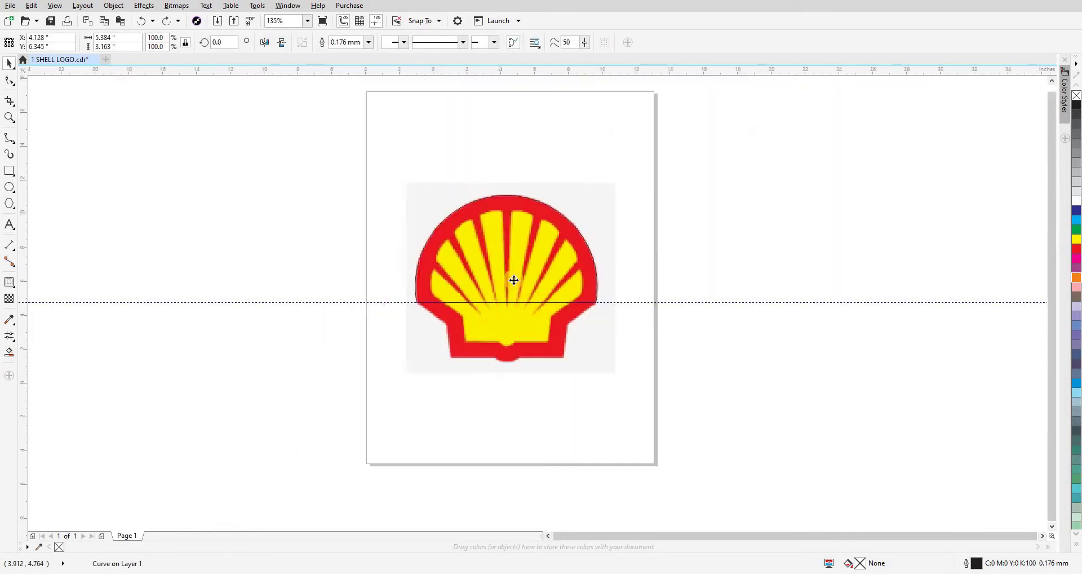
{"action": "left_click_drag", "start_coordinate": [514, 280], "coordinate": [828, 228]}
{"action": "key", "text": "ctrl+z"}
- Draw a rectangle about 3.375 by 2.739 inches up from the shell's base and add a horizontal guideline at the base's upper corners
{"action": "key", "text": "F2"}
{"action": "left_click_drag", "start_coordinate": [438, 247], "coordinate": [510, 383]}
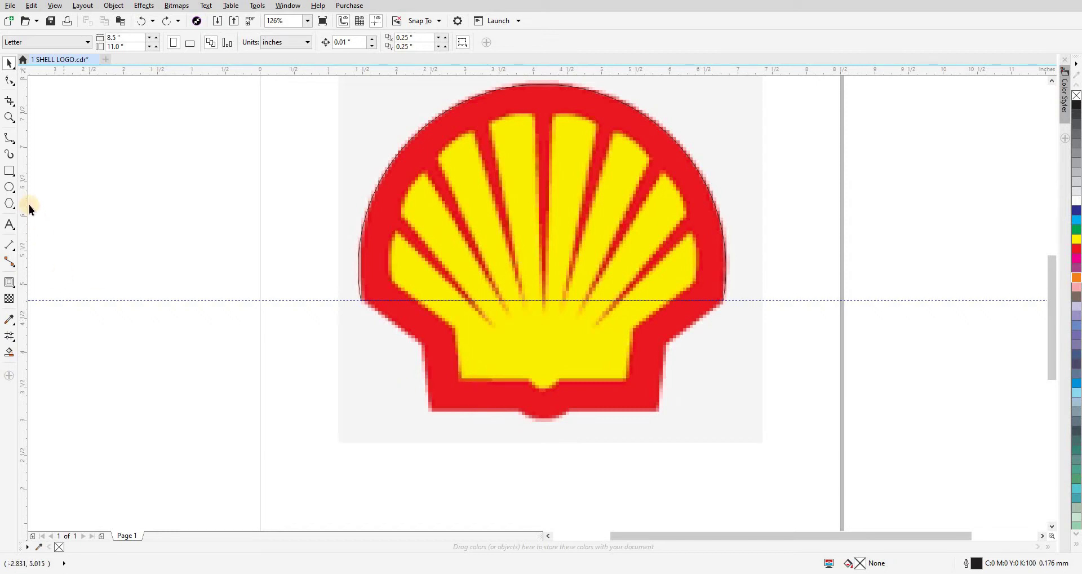
{"action": "left_click", "coordinate": [9, 171]}
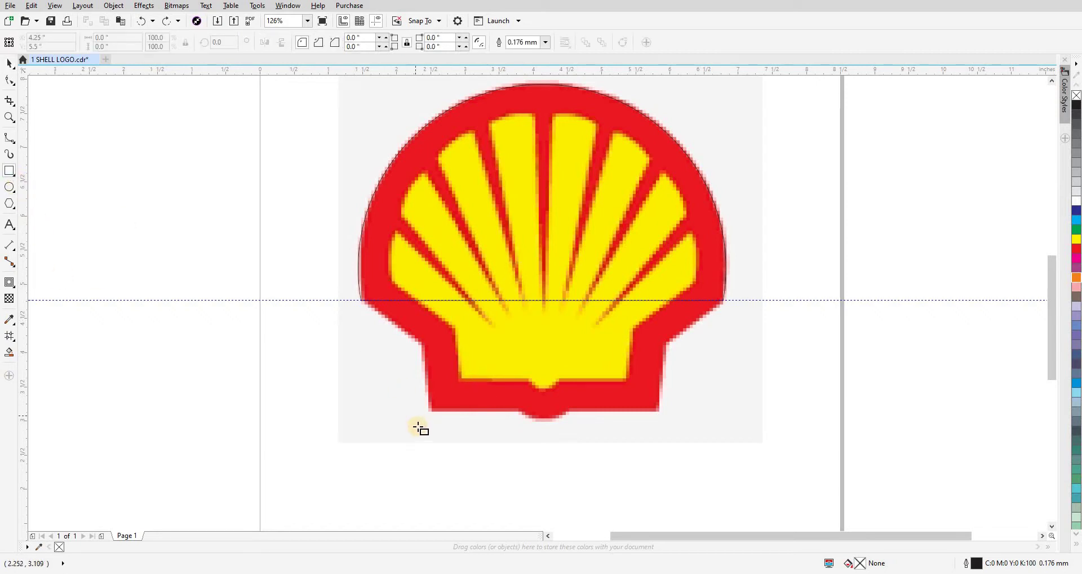
{"action": "left_click_drag", "start_coordinate": [430, 412], "coordinate": [660, 225]}
{"action": "key", "text": "space"}
{"action": "left_click", "coordinate": [936, 373]}
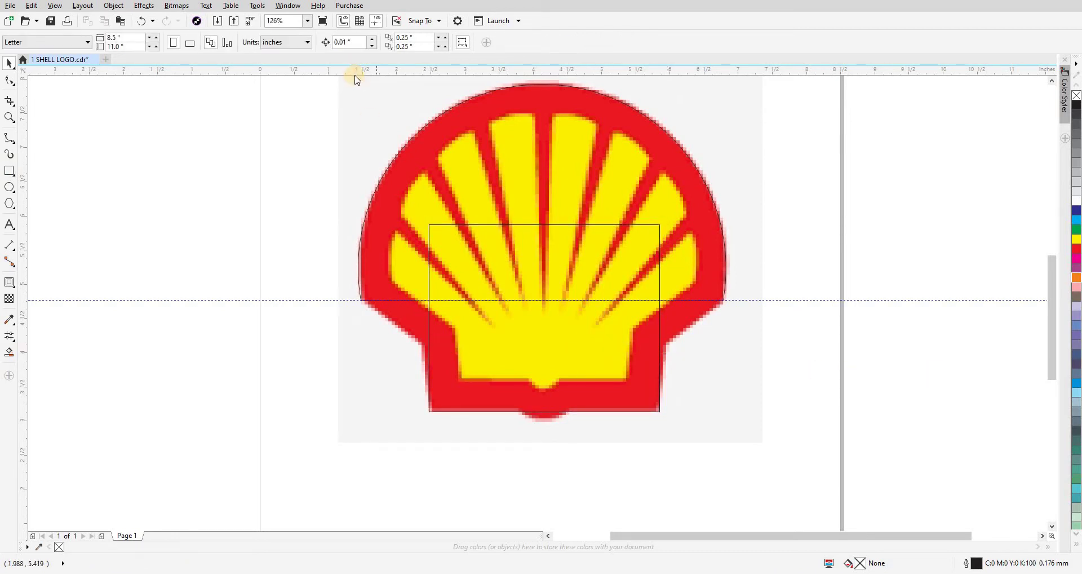
{"action": "left_click_drag", "start_coordinate": [355, 74], "coordinate": [418, 346]}
{"action": "left_click", "coordinate": [212, 374]}
- Weld the base rectangle and the trimmed circle into a single outline
{"action": "left_click", "coordinate": [654, 262]}
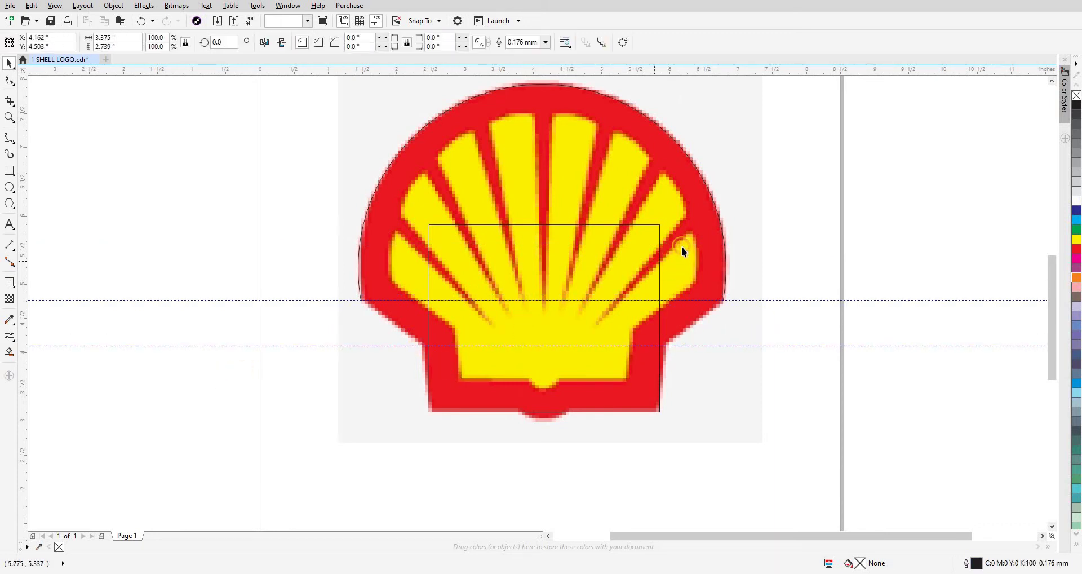
{"action": "left_click", "coordinate": [682, 248], "text": "shift"}
{"action": "key", "text": "c"}
{"action": "key", "text": "ctrl+z"}
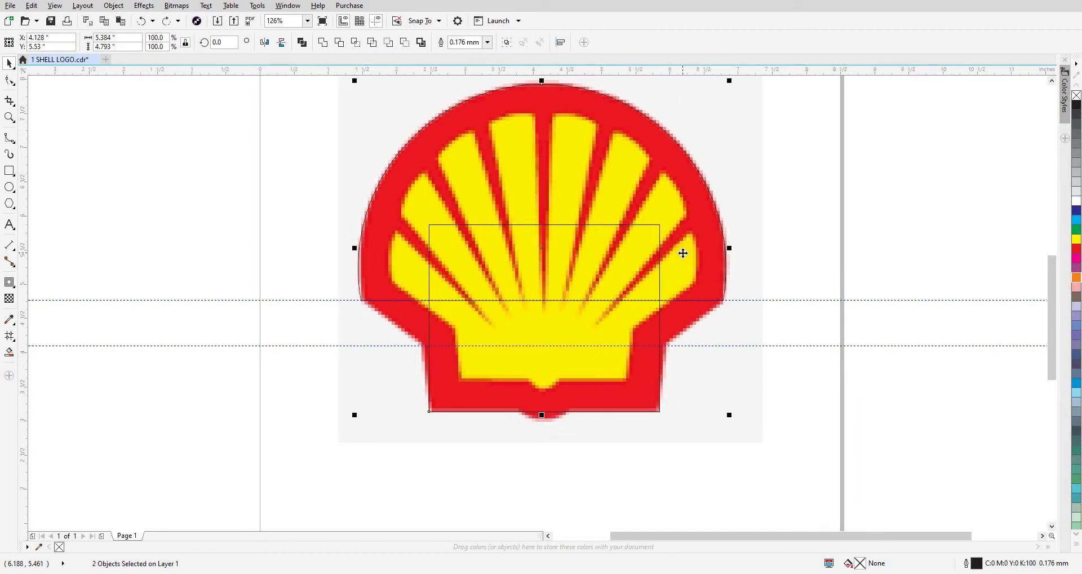
{"action": "key", "text": "ctrl+l"}
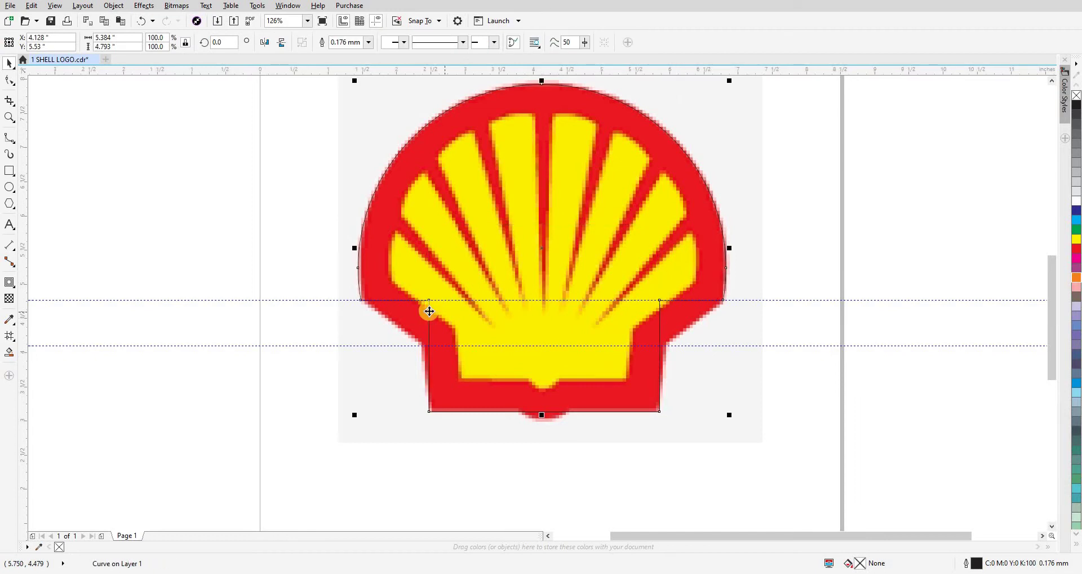
- Move the outline's two inner corner nodes down to the lower guideline to match the shell's slanted shoulders
{"action": "scroll", "coordinate": [428, 311], "scroll_direction": "up", "scroll_amount": 2}
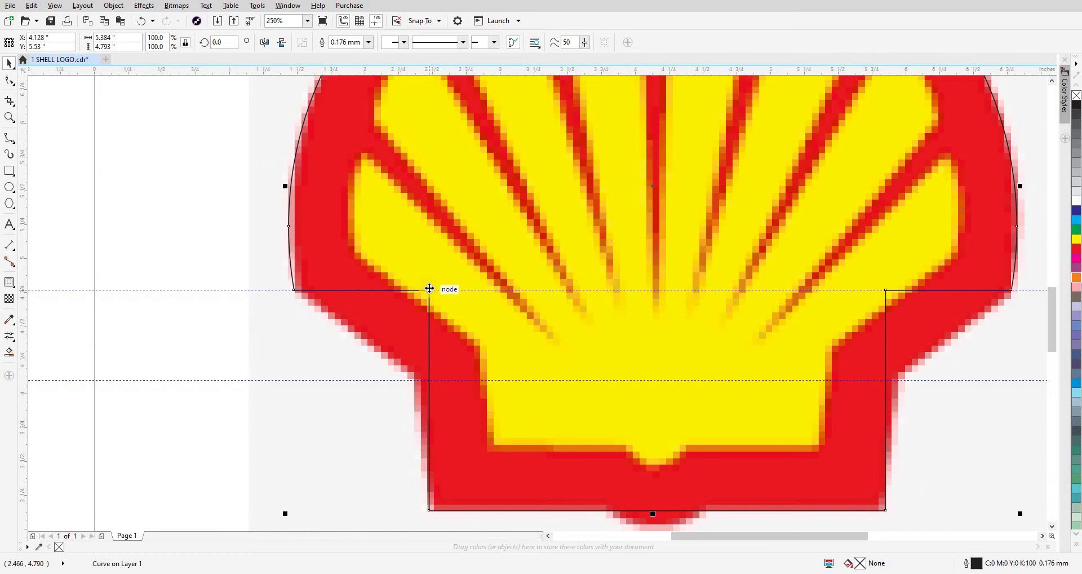
{"action": "left_click", "coordinate": [9, 80]}
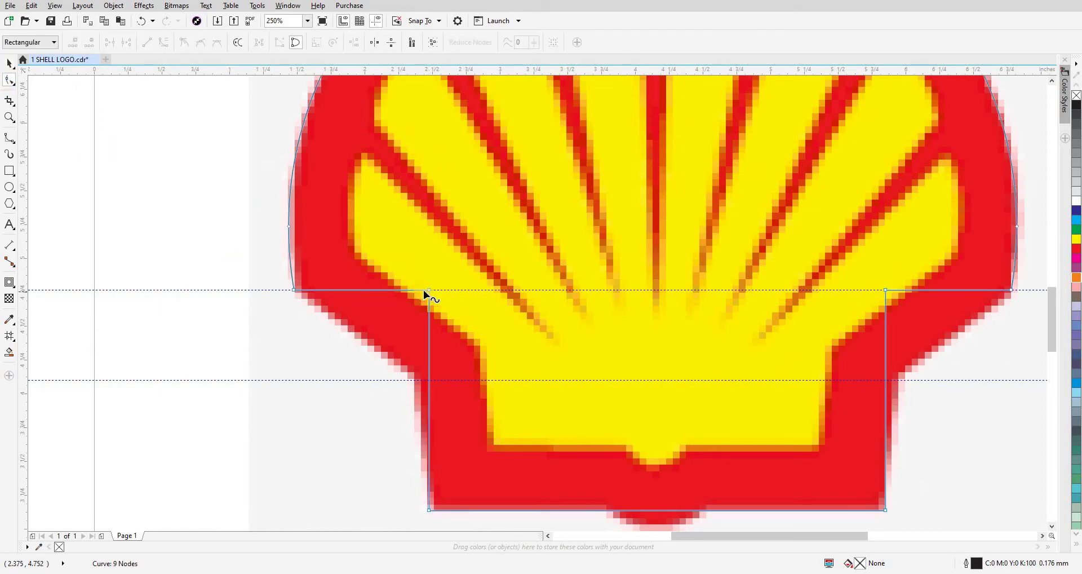
{"action": "left_click_drag", "start_coordinate": [424, 291], "coordinate": [417, 380]}
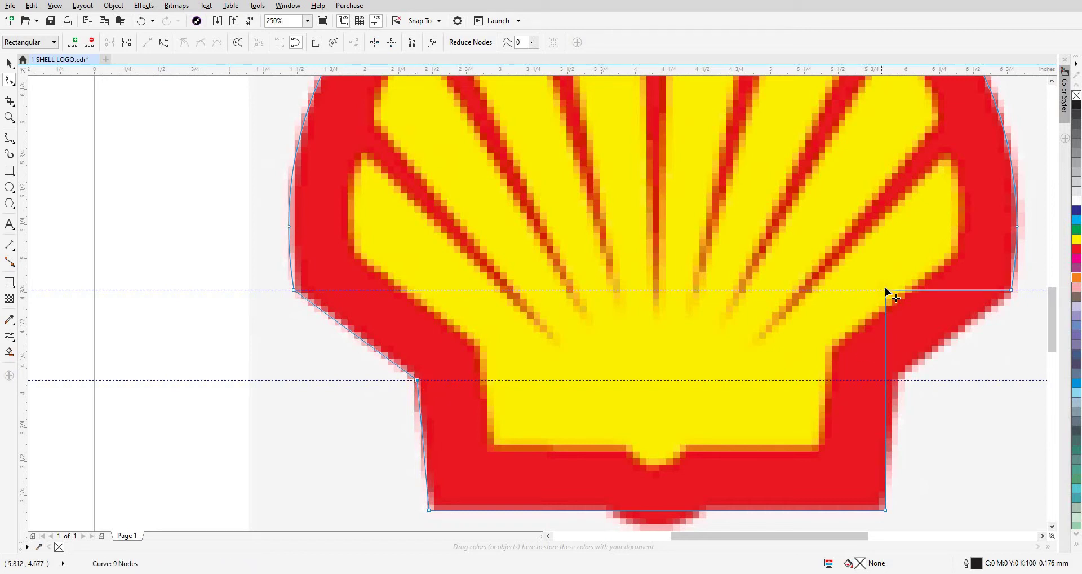
{"action": "left_click_drag", "start_coordinate": [886, 290], "coordinate": [896, 382]}
{"action": "scroll", "coordinate": [634, 367], "scroll_direction": "down", "scroll_amount": 1}
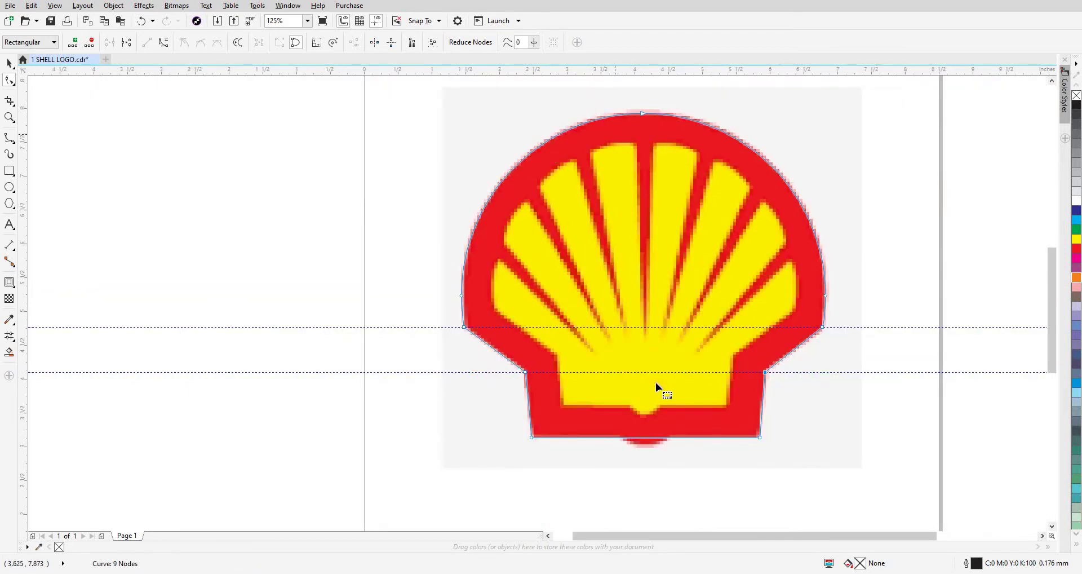
{"action": "scroll", "coordinate": [337, 299], "scroll_direction": "down", "scroll_amount": 1}
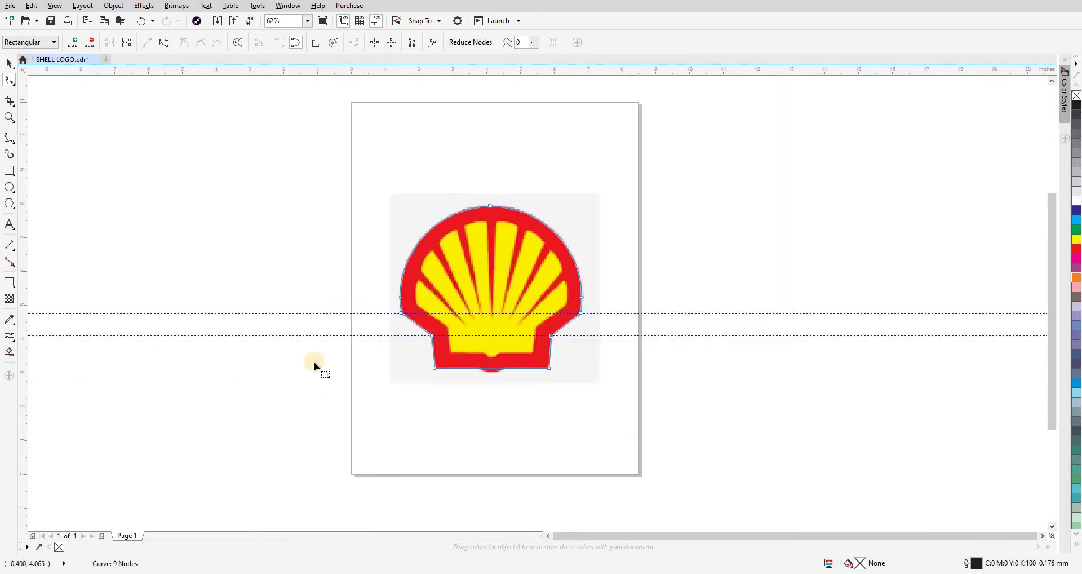
- Draw an ellipse about 0.746 by 0.425 inches over the rounded bump under the shell's base
{"action": "key", "text": "z"}
{"action": "left_click_drag", "start_coordinate": [341, 183], "coordinate": [630, 407]}
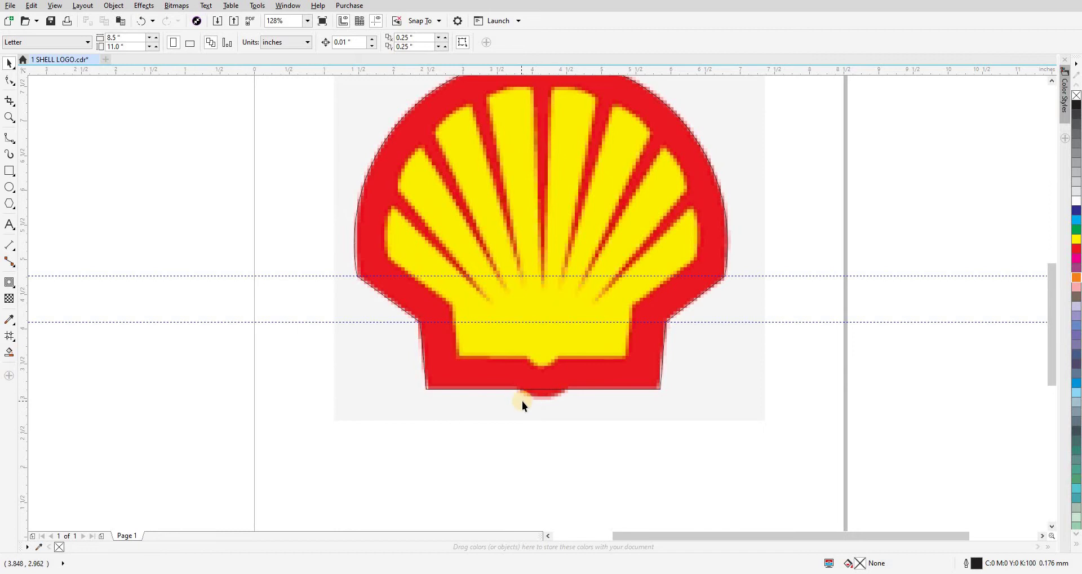
{"action": "scroll", "coordinate": [524, 401], "scroll_direction": "up", "scroll_amount": 1}
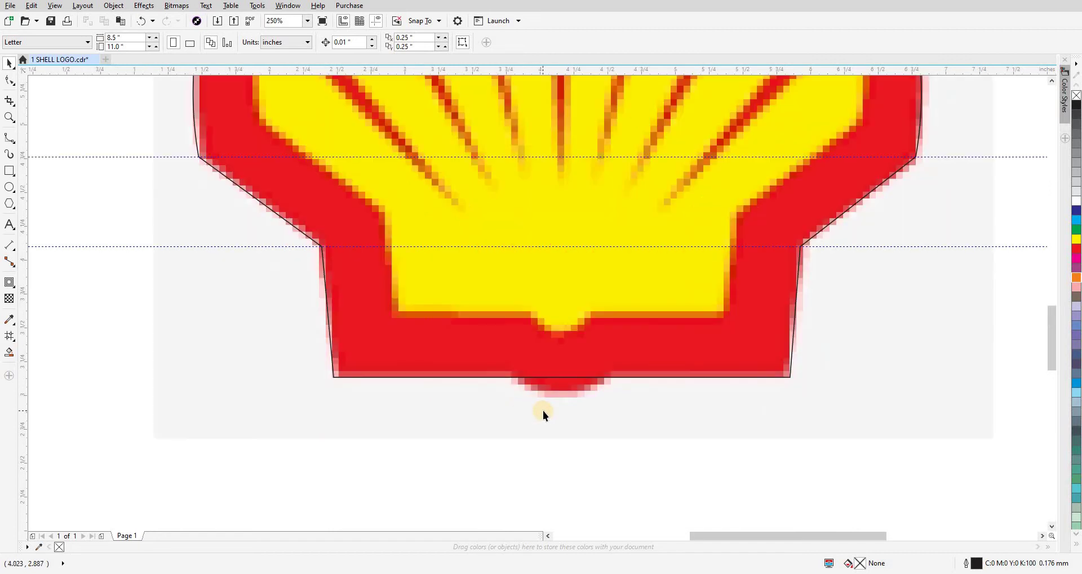
{"action": "left_click", "coordinate": [9, 187]}
{"action": "left_click_drag", "start_coordinate": [510, 341], "coordinate": [611, 398]}
{"action": "key", "text": "space"}
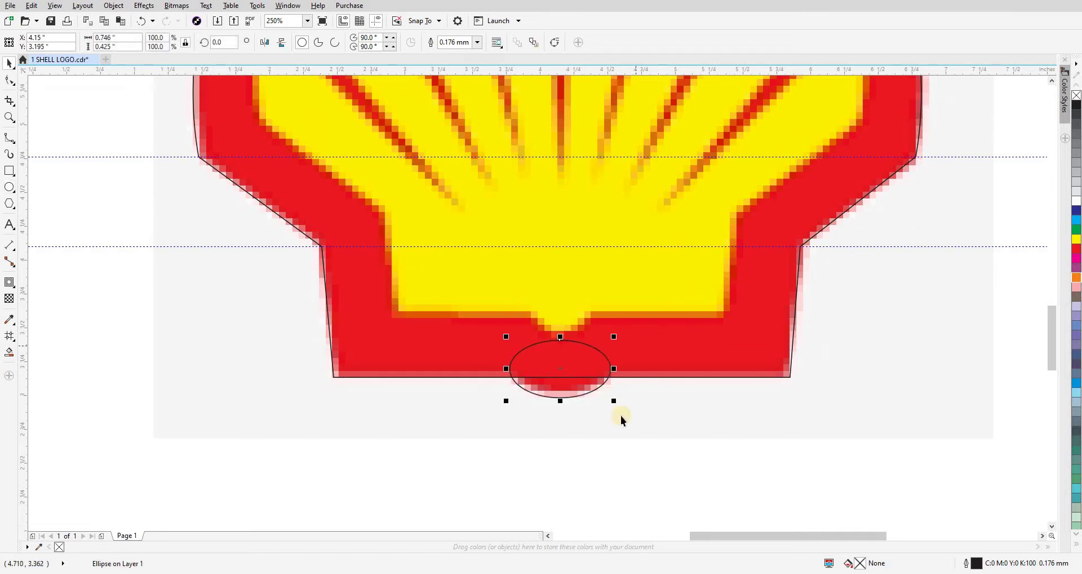
- Try to centre the small ellipse horizontally on the shell outline
{"action": "left_click", "coordinate": [538, 378], "text": "shift"}
{"action": "key", "text": "c"}
{"action": "left_click", "coordinate": [538, 380]}
{"action": "left_click", "coordinate": [559, 379]}
{"action": "scroll", "coordinate": [558, 379], "scroll_direction": "up", "scroll_amount": 2}
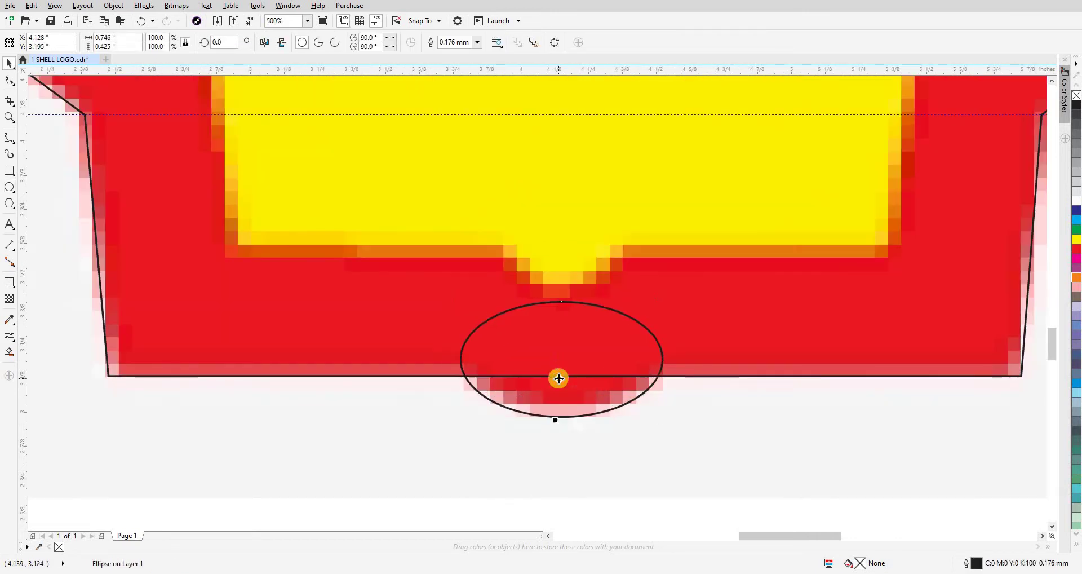
{"action": "left_click", "coordinate": [559, 379], "text": "shift"}
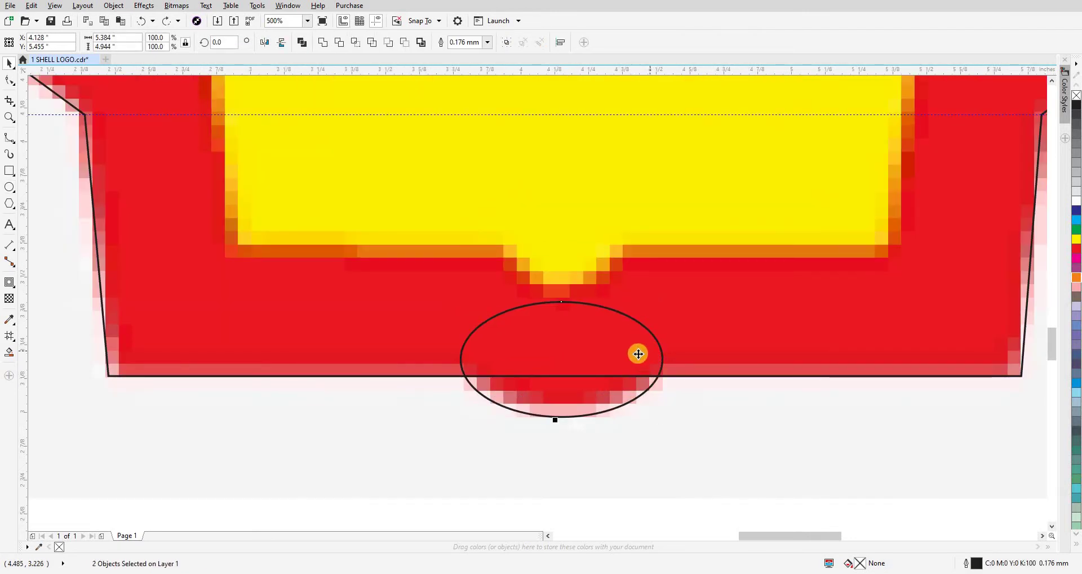
{"action": "left_click", "coordinate": [599, 404]}
{"action": "scroll", "coordinate": [522, 405], "scroll_direction": "up", "scroll_amount": 2}
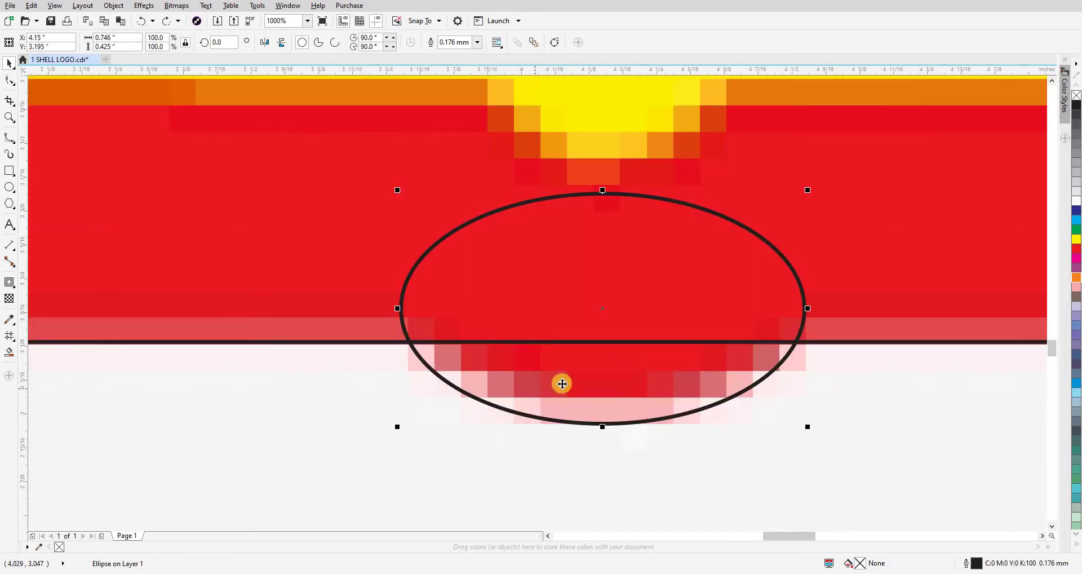
{"action": "scroll", "coordinate": [442, 351], "scroll_direction": "down", "scroll_amount": 4}
{"action": "scroll", "coordinate": [445, 346], "scroll_direction": "up", "scroll_amount": 2}
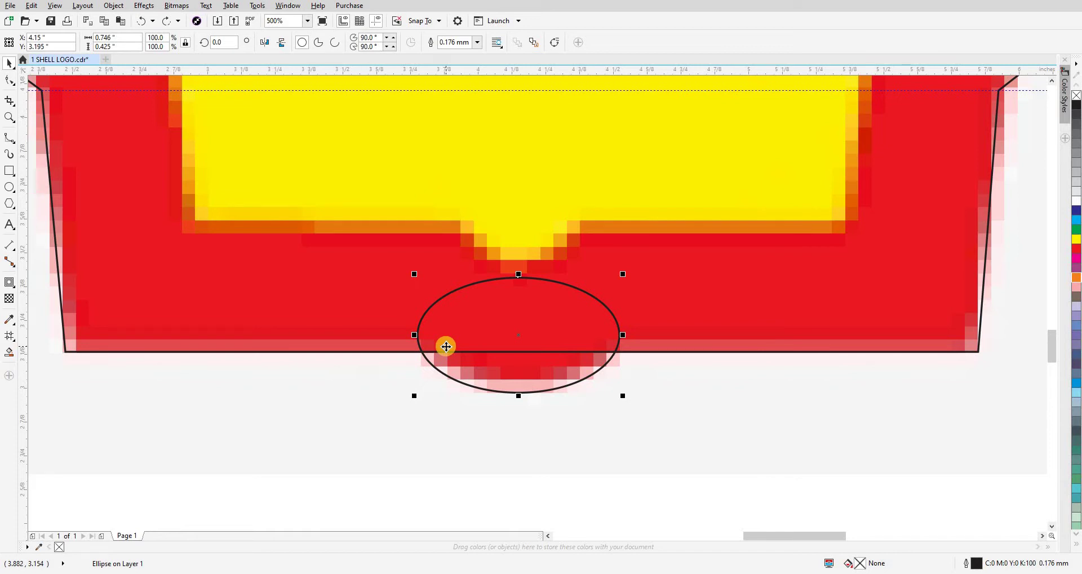
- Weld the small ellipse to the shell outline to form the bump on its base
{"action": "left_click", "coordinate": [490, 401]}
{"action": "left_click", "coordinate": [584, 236]}
{"action": "left_click", "coordinate": [568, 285], "text": "shift"}
{"action": "key", "text": "w"}
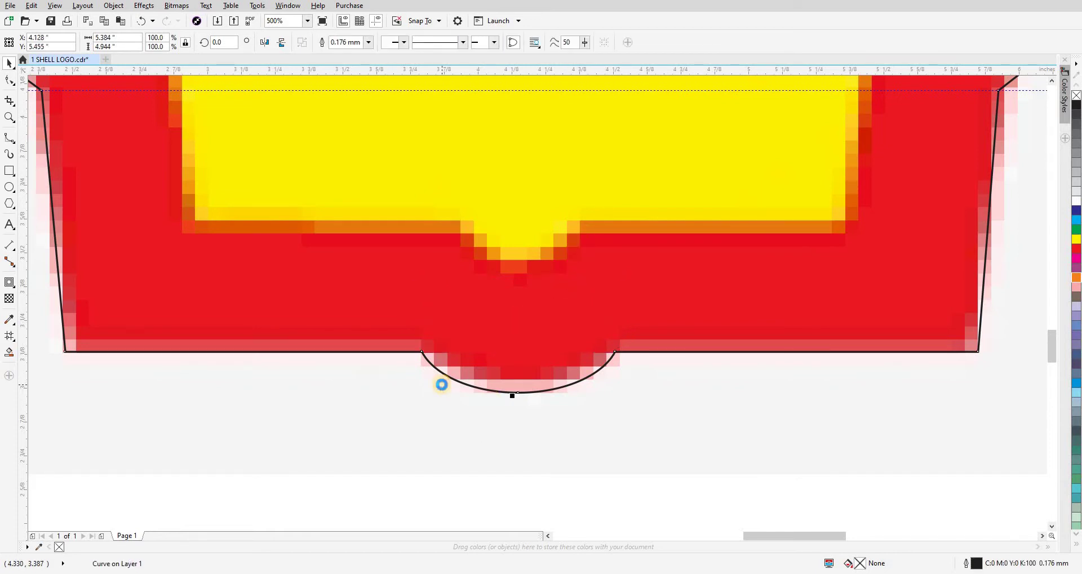
{"action": "scroll", "coordinate": [442, 384], "scroll_direction": "down", "scroll_amount": 6}
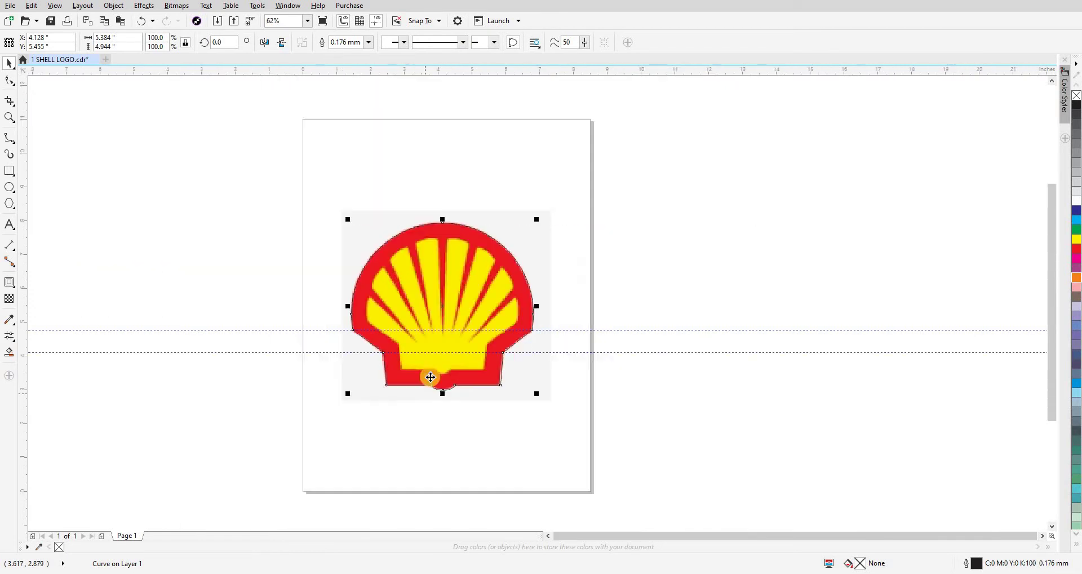
{"action": "left_click_drag", "start_coordinate": [431, 377], "coordinate": [716, 454]}
{"action": "key", "text": "ctrl+z"}
{"action": "key", "text": "Escape"}
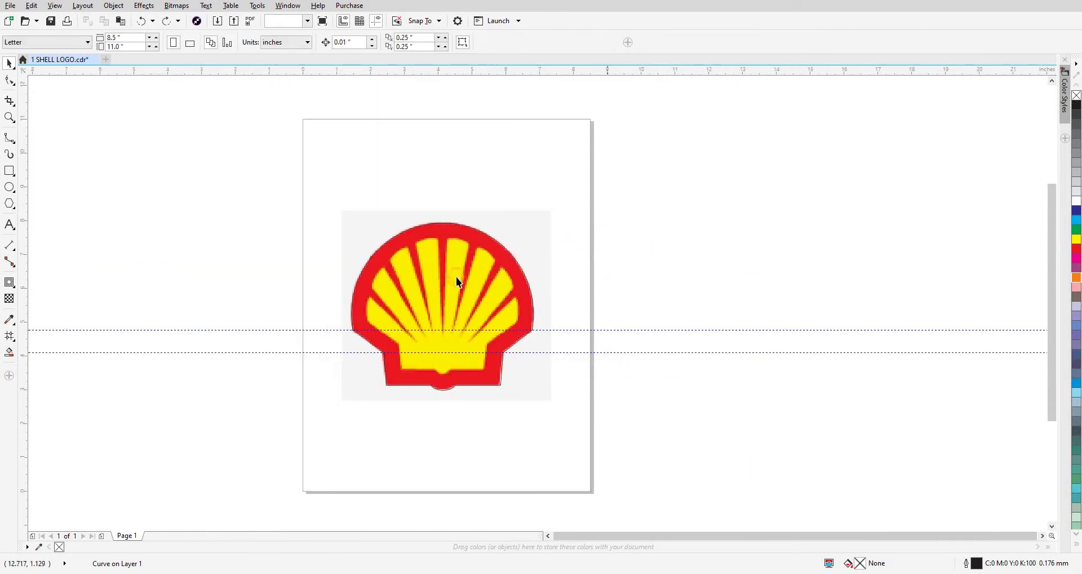
- Move the shell outline 6 inches to the right and fill it with the red sampled from the bitmap
{"action": "left_click", "coordinate": [454, 223]}
{"action": "key", "text": "shift+n"}
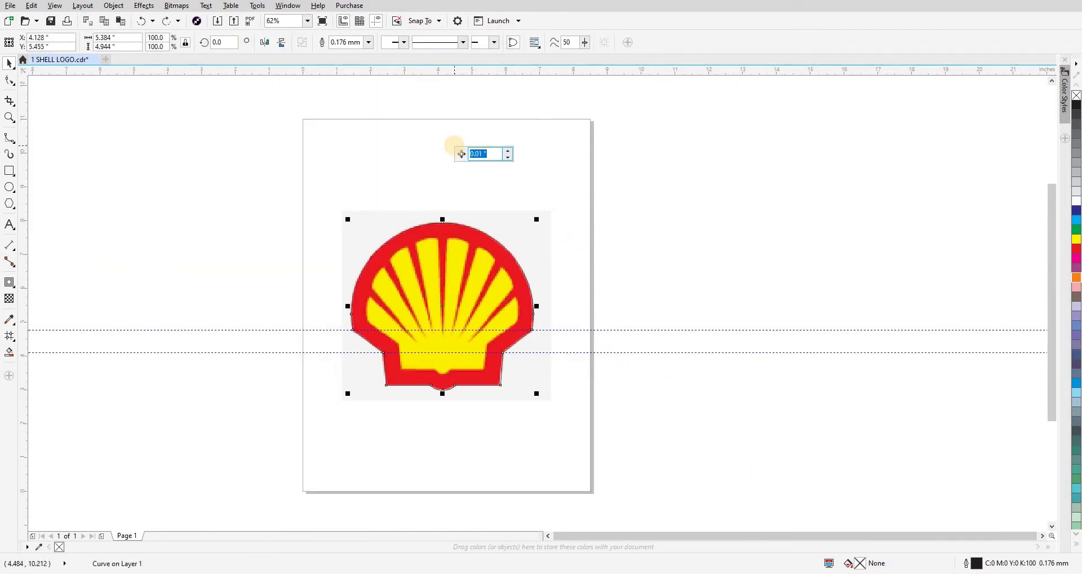
{"action": "type", "text": "6"}
{"action": "key", "text": "Return"}
{"action": "key", "text": "Right"}
{"action": "key", "text": "ctrl+shift+e"}
{"action": "left_click", "coordinate": [486, 238]}
- Place a copy of the red shell 6 inches back to the left over the bitmap, with no fill and a cyan outline
{"action": "key", "text": "F2"}
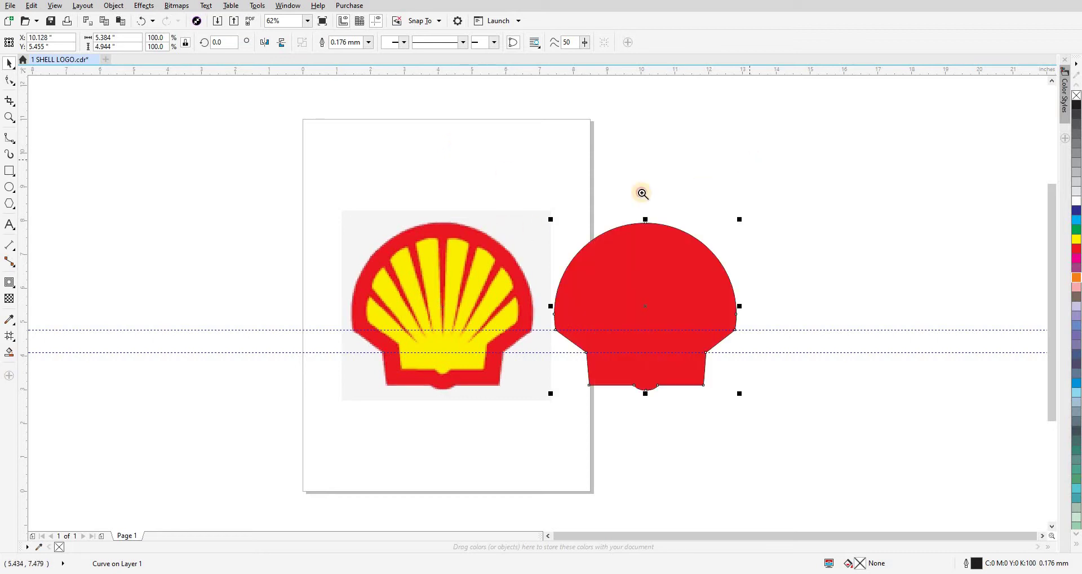
{"action": "left_click", "coordinate": [747, 455]}
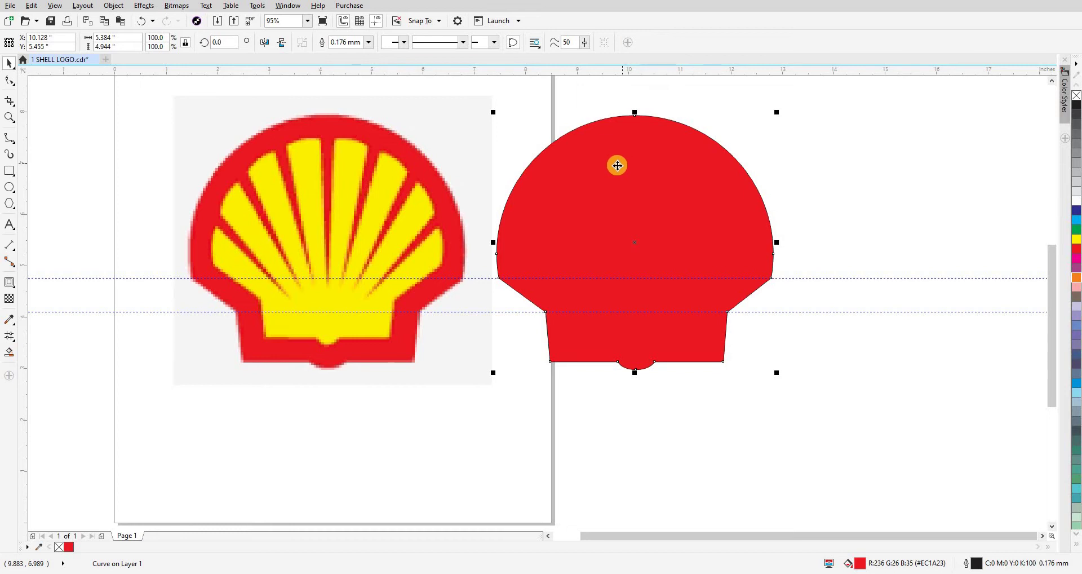
{"action": "key", "text": "Left"}
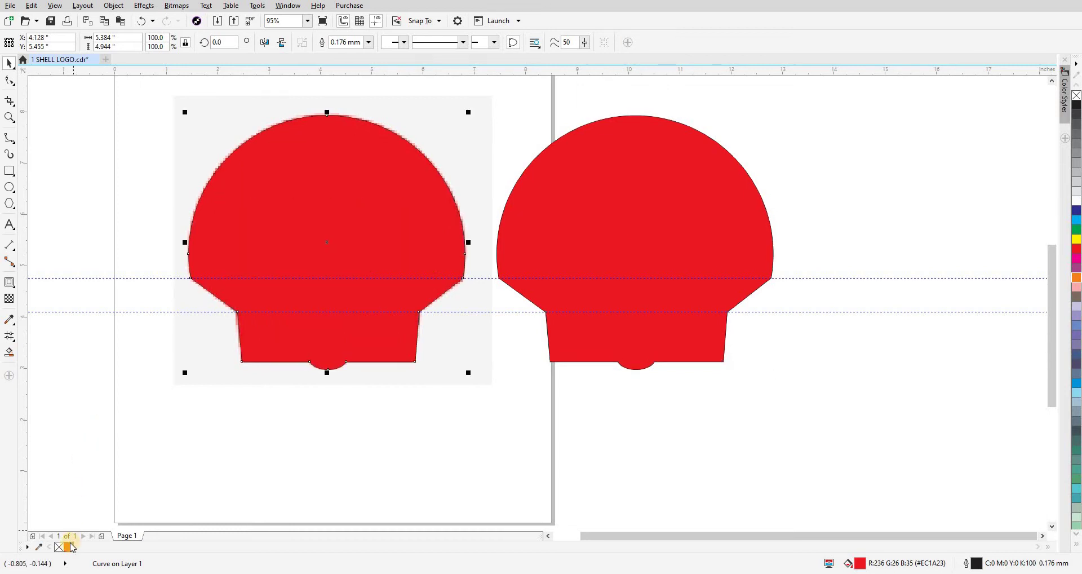
{"action": "right_click", "coordinate": [1076, 239]}
{"action": "right_click", "coordinate": [1076, 239]}
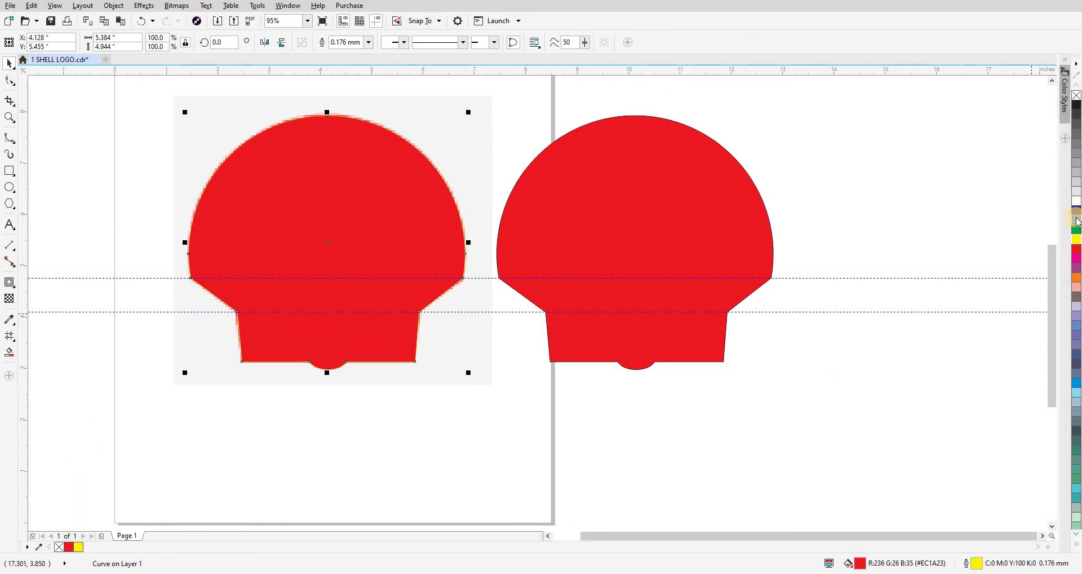
{"action": "right_click", "coordinate": [1076, 219]}
{"action": "left_click", "coordinate": [1076, 97]}
{"action": "left_click", "coordinate": [358, 381]}
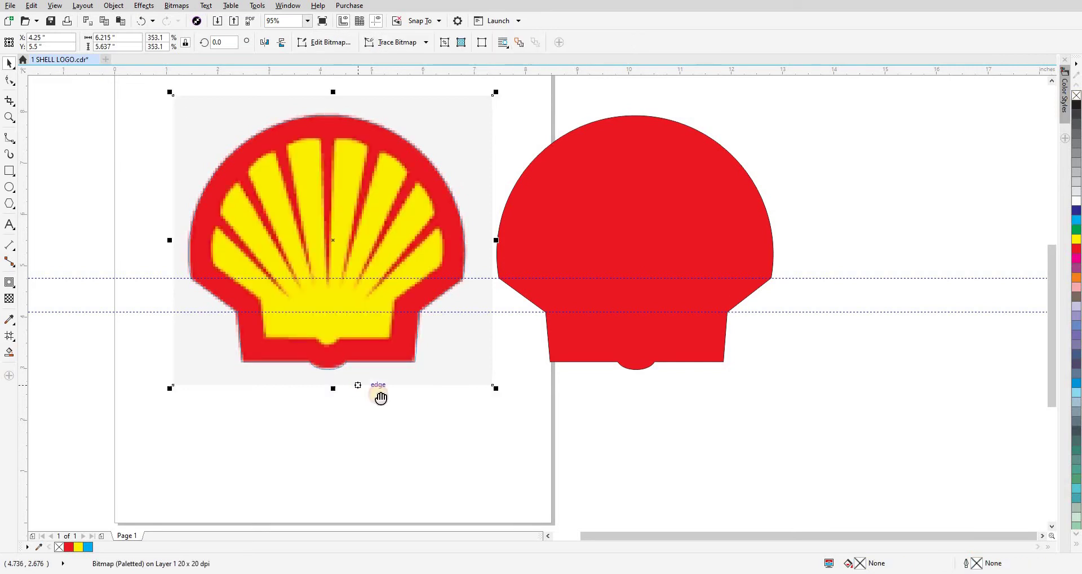
- Add a one-step inward contour of about 0.421 inches to the cyan shell outline, following the edge of the yellow area
{"action": "left_click_drag", "start_coordinate": [380, 398], "coordinate": [486, 454]}
{"action": "key", "text": "z"}
{"action": "left_click_drag", "start_coordinate": [213, 161], "coordinate": [594, 455]}
{"action": "key", "text": "space"}
{"action": "left_click", "coordinate": [432, 278]}
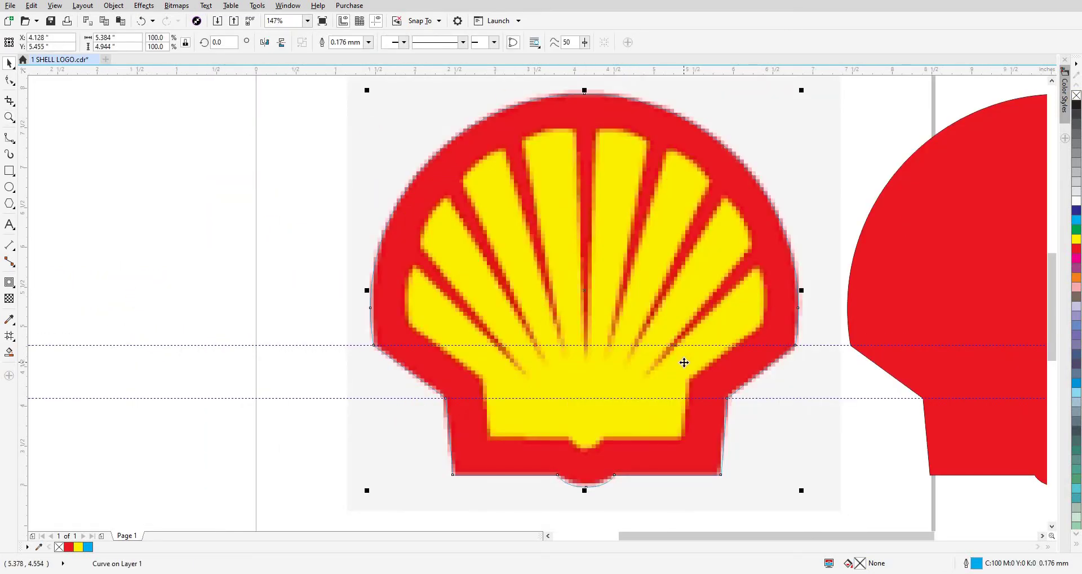
{"action": "key", "text": "ctrl+F9"}
{"action": "left_click_drag", "start_coordinate": [718, 462], "coordinate": [695, 449]}
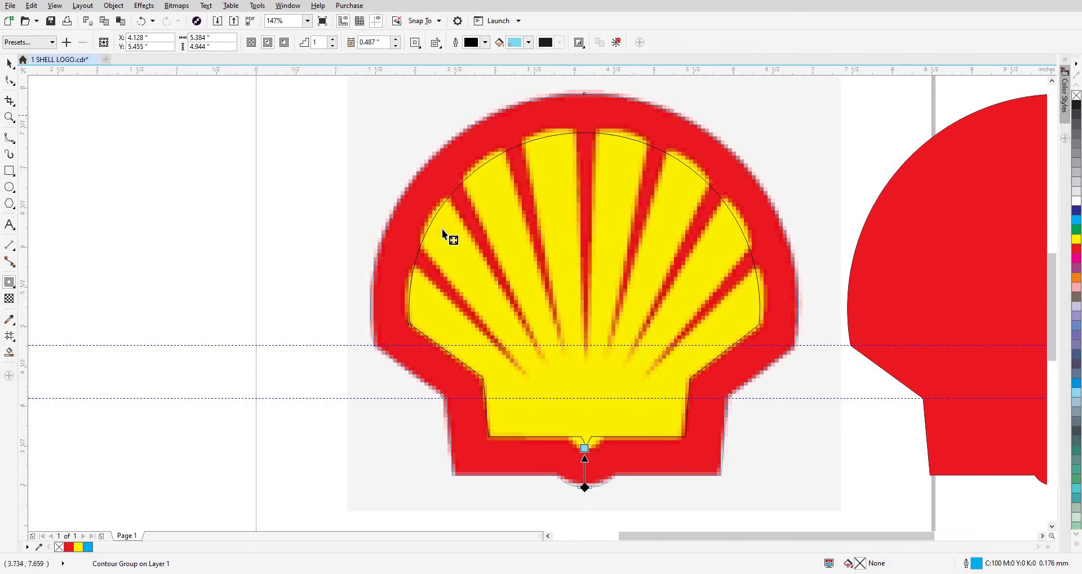
{"action": "key", "text": "ctrl+z"}
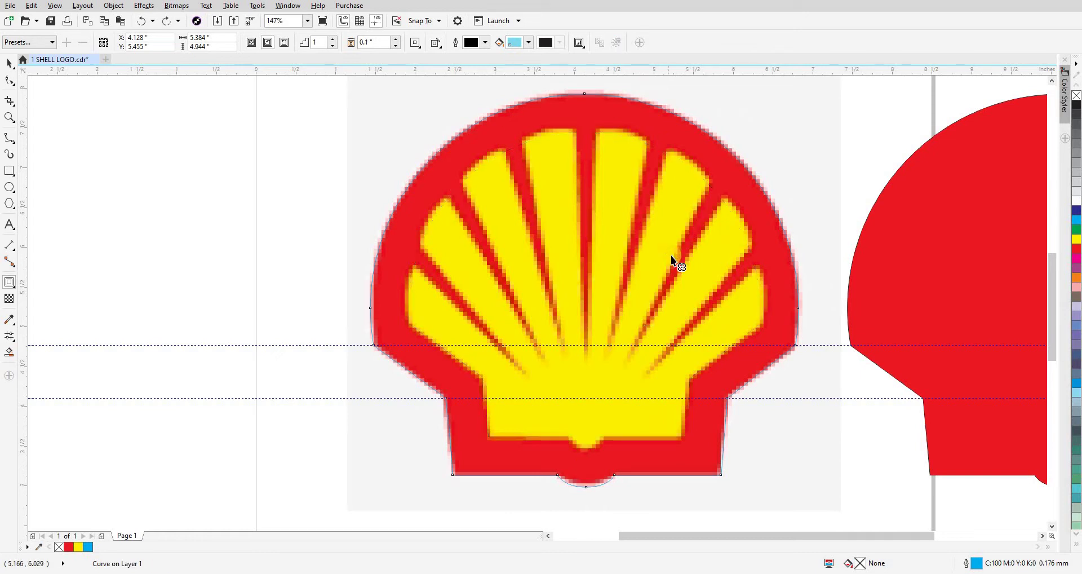
{"action": "left_click_drag", "start_coordinate": [681, 256], "coordinate": [766, 246]}
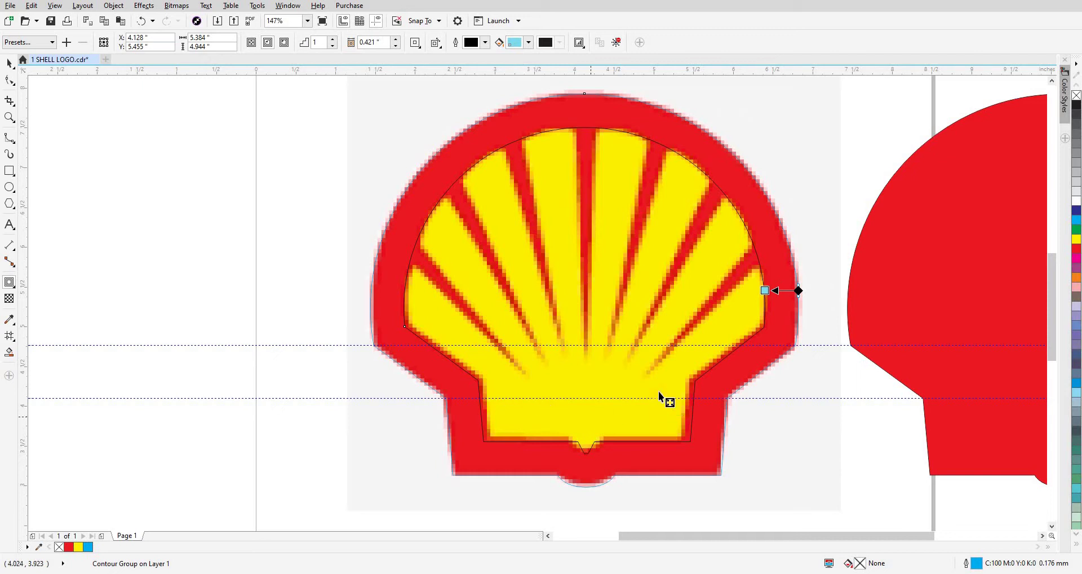
{"action": "scroll", "coordinate": [614, 372], "scroll_direction": "down", "scroll_amount": 2}
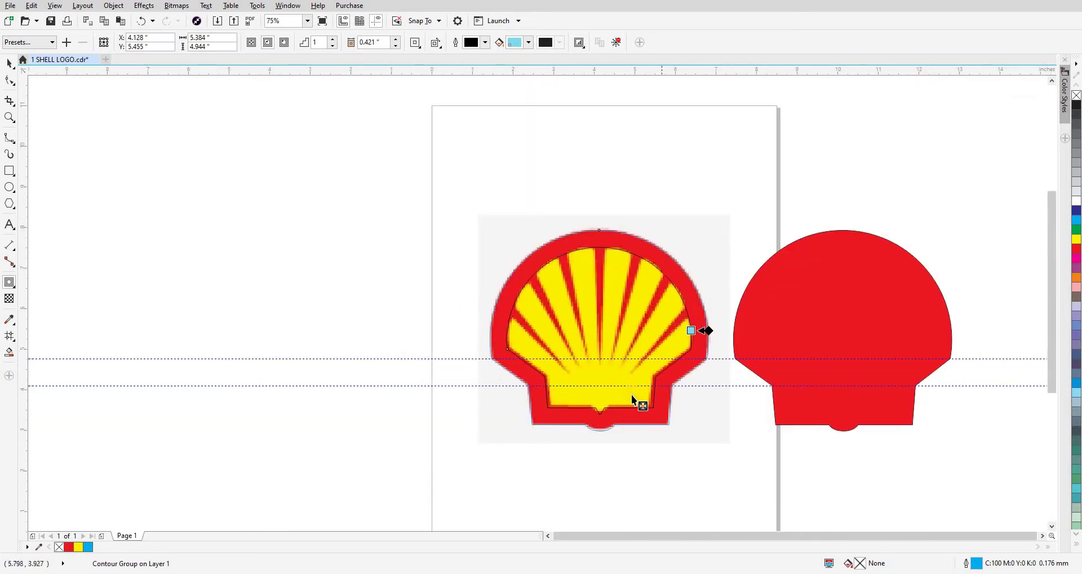
{"action": "scroll", "coordinate": [630, 394], "scroll_direction": "up", "scroll_amount": 2}
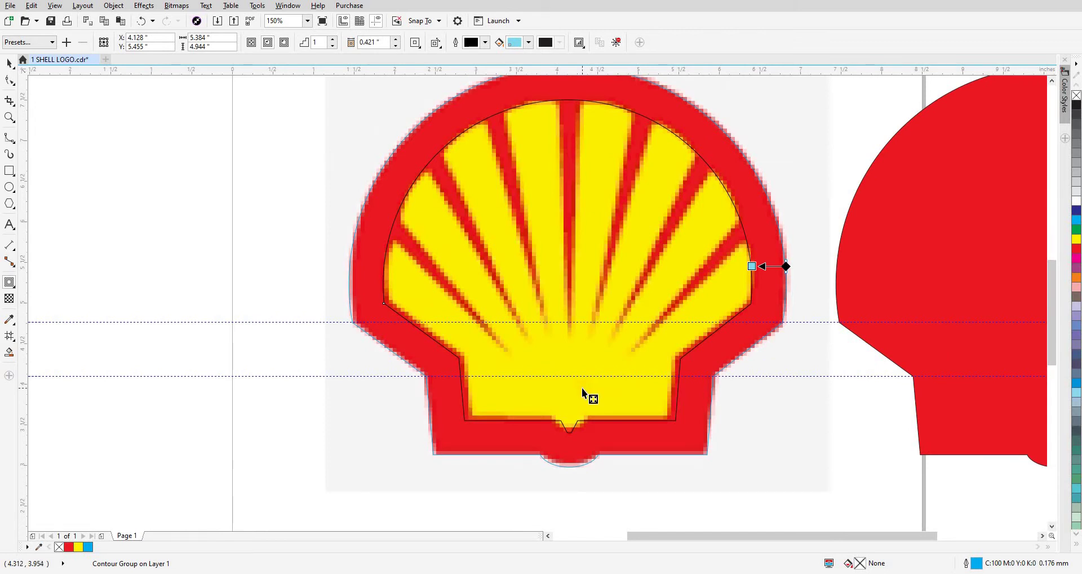
- Break the contour group apart so the inner curve is separate from the cyan shell outline
{"action": "key", "text": "space"}
{"action": "left_click", "coordinate": [599, 386]}
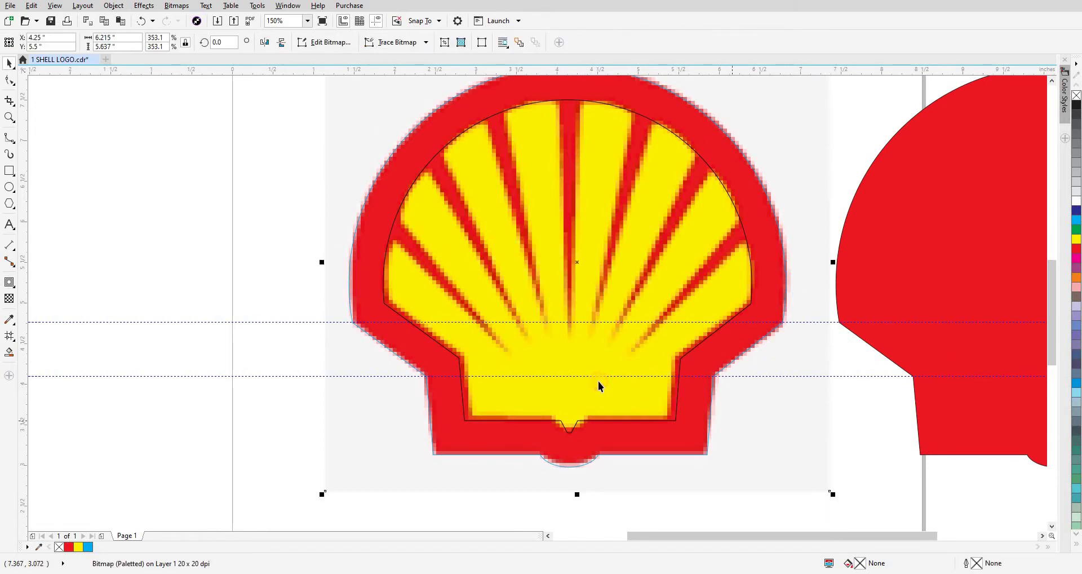
{"action": "left_click", "coordinate": [605, 409]}
{"action": "key", "text": "ctrl+k"}
{"action": "left_click", "coordinate": [746, 448]}
- Trim the pointed notch off the inner curve's base with a rectangle drawn over it, and delete the rectangle
{"action": "left_click", "coordinate": [555, 385]}
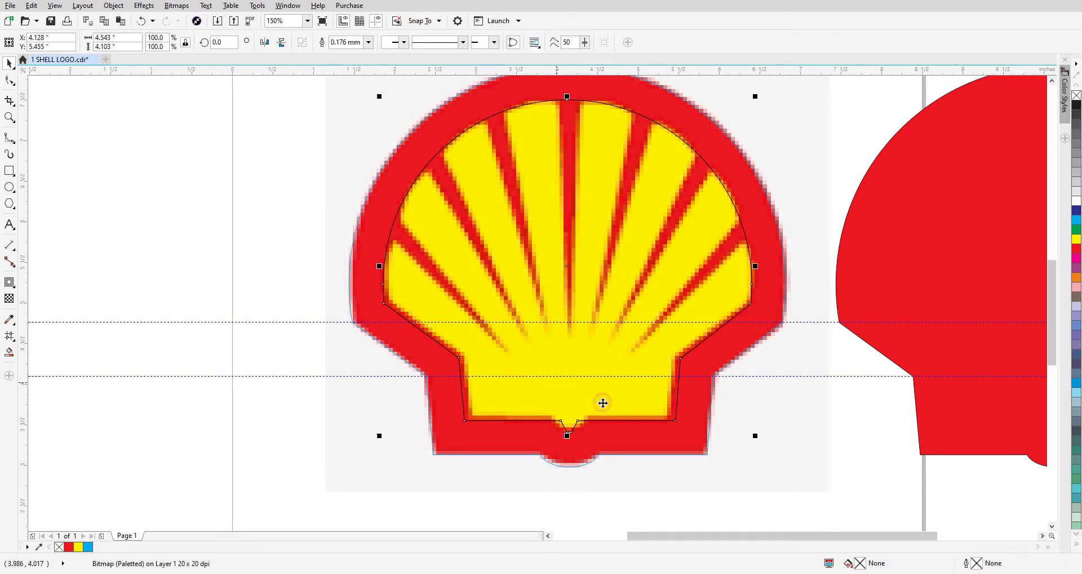
{"action": "scroll", "coordinate": [602, 404], "scroll_direction": "up", "scroll_amount": 1}
{"action": "left_click_drag", "start_coordinate": [543, 434], "coordinate": [520, 387]}
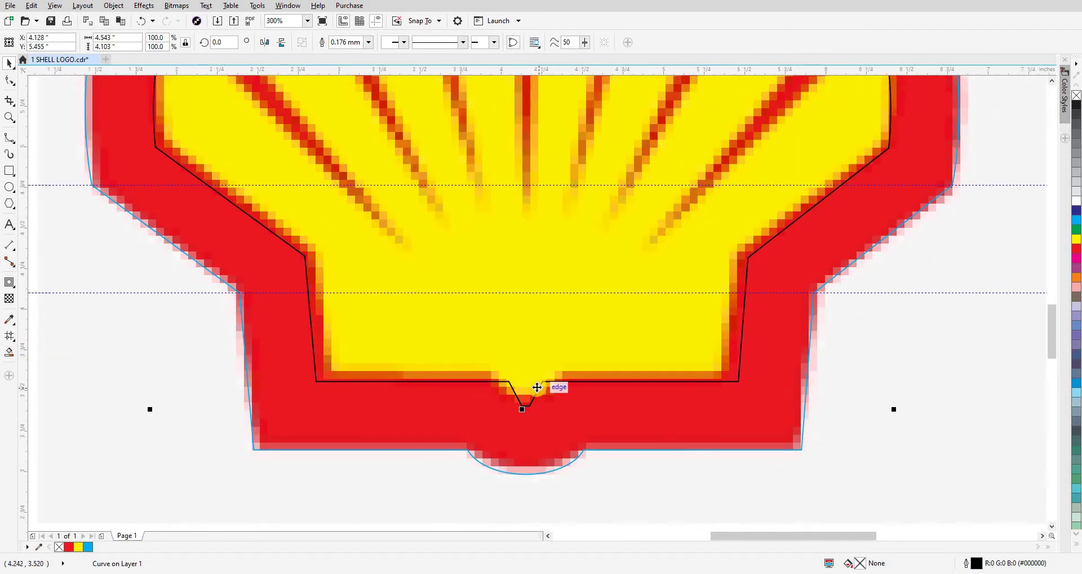
{"action": "left_click", "coordinate": [9, 170]}
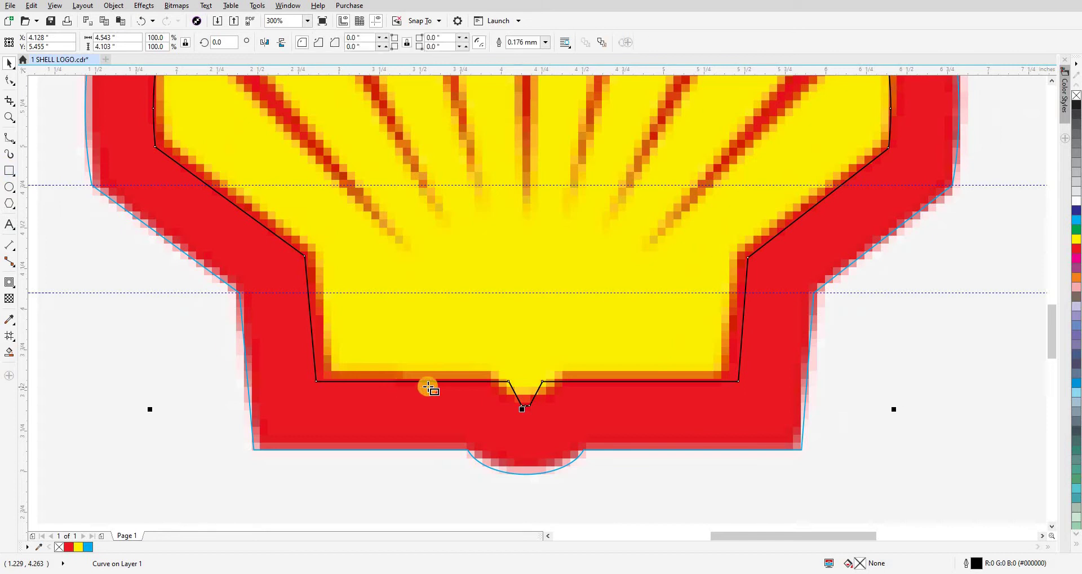
{"action": "left_click_drag", "start_coordinate": [424, 377], "coordinate": [602, 423]}
{"action": "key", "text": "space"}
{"action": "left_click", "coordinate": [622, 362], "text": "shift"}
{"action": "key", "text": "t"}
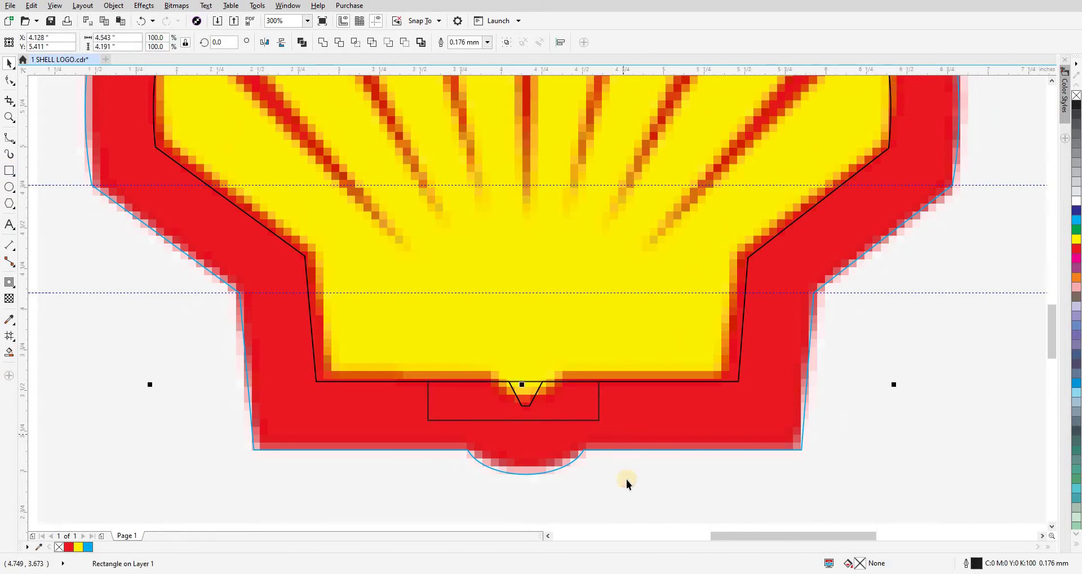
{"action": "left_click", "coordinate": [552, 390]}
{"action": "key", "text": "Delete"}
- Delete the leftover nodes along the inner curve's straight bottom edge
{"action": "left_click", "coordinate": [550, 367]}
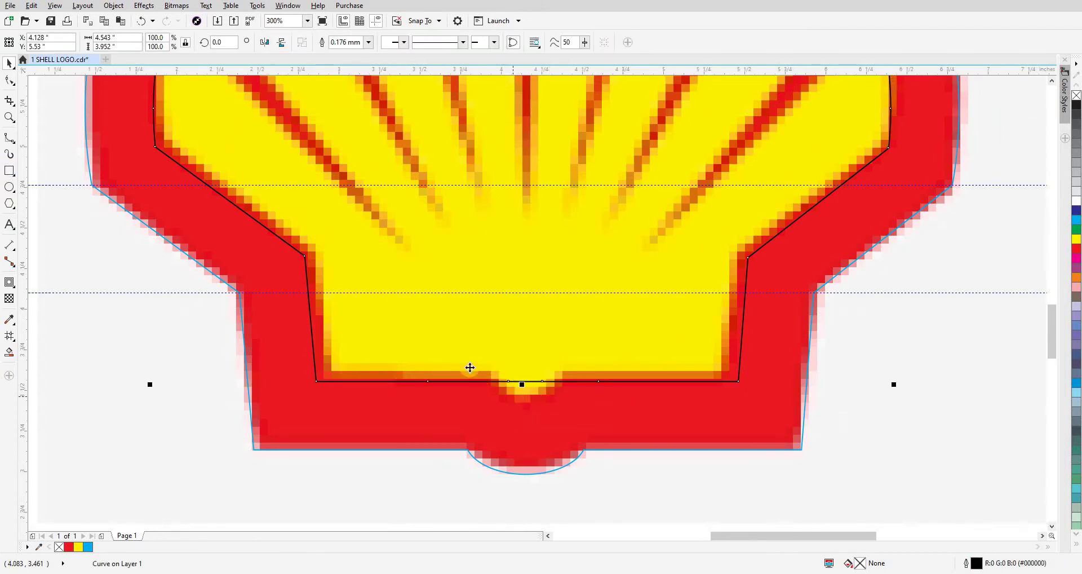
{"action": "left_click", "coordinate": [9, 80]}
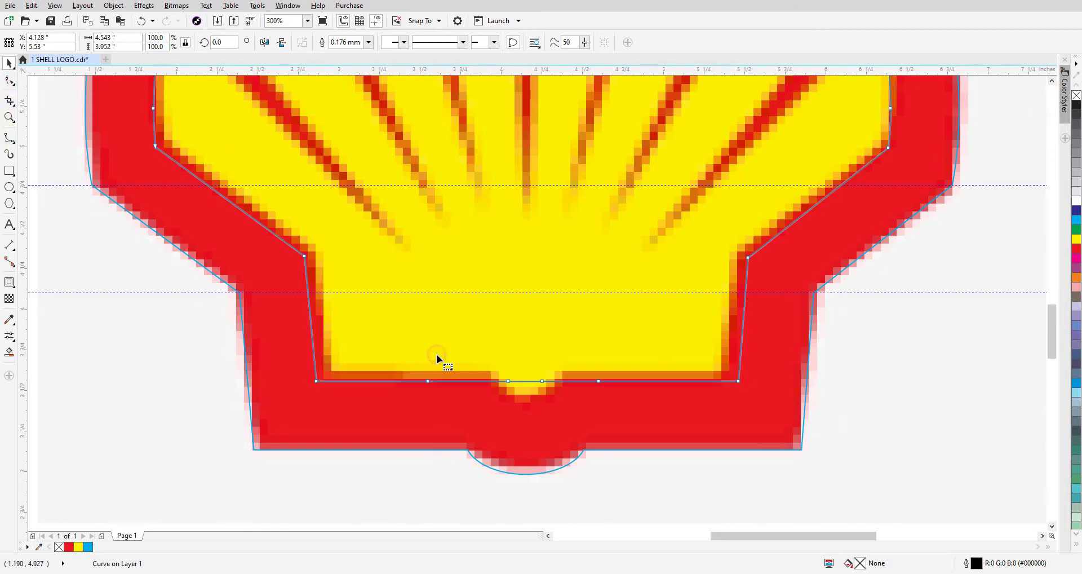
{"action": "left_click_drag", "start_coordinate": [415, 355], "coordinate": [654, 398]}
{"action": "key", "text": "Delete"}
{"action": "scroll", "coordinate": [653, 398], "scroll_direction": "down", "scroll_amount": 1}
{"action": "key", "text": "space"}
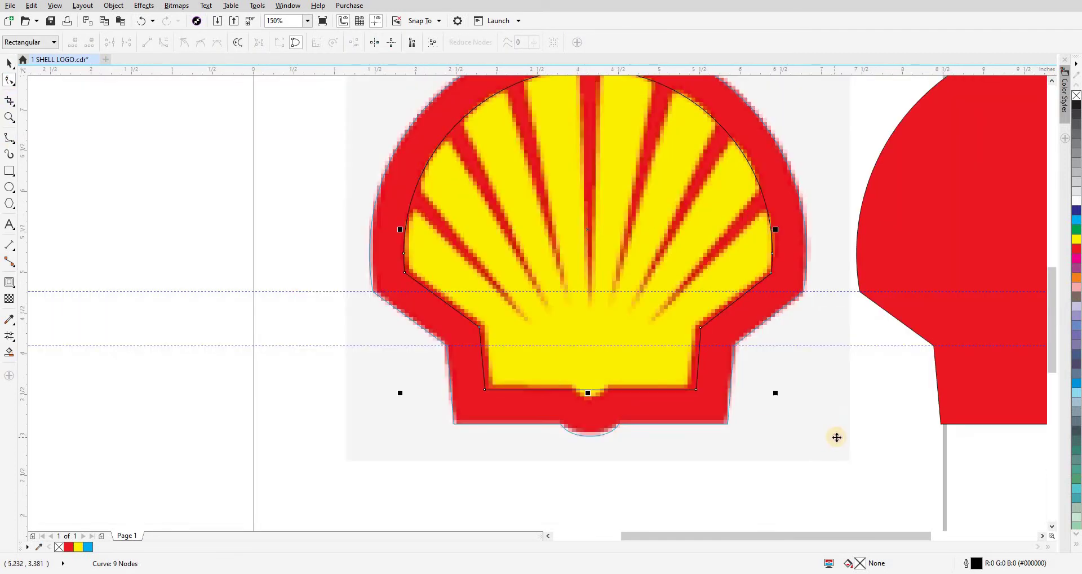
{"action": "left_click", "coordinate": [836, 437]}
- Add a one-step inward contour of about 0.056 inches to the inner curve as a closer fit to the yellow base
{"action": "left_click", "coordinate": [546, 334]}
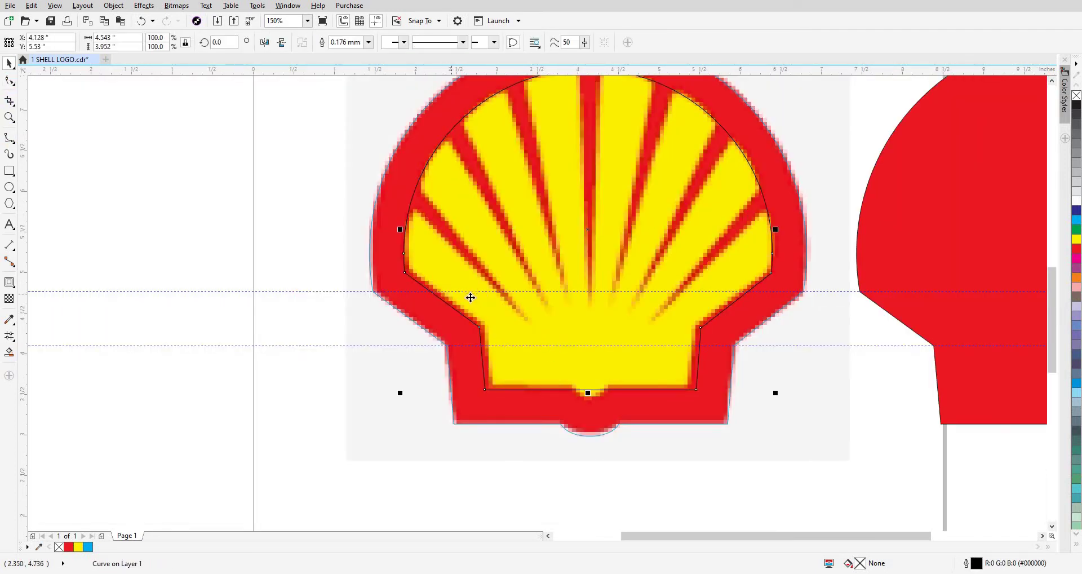
{"action": "scroll", "coordinate": [470, 298], "scroll_direction": "right", "scroll_amount": 2}
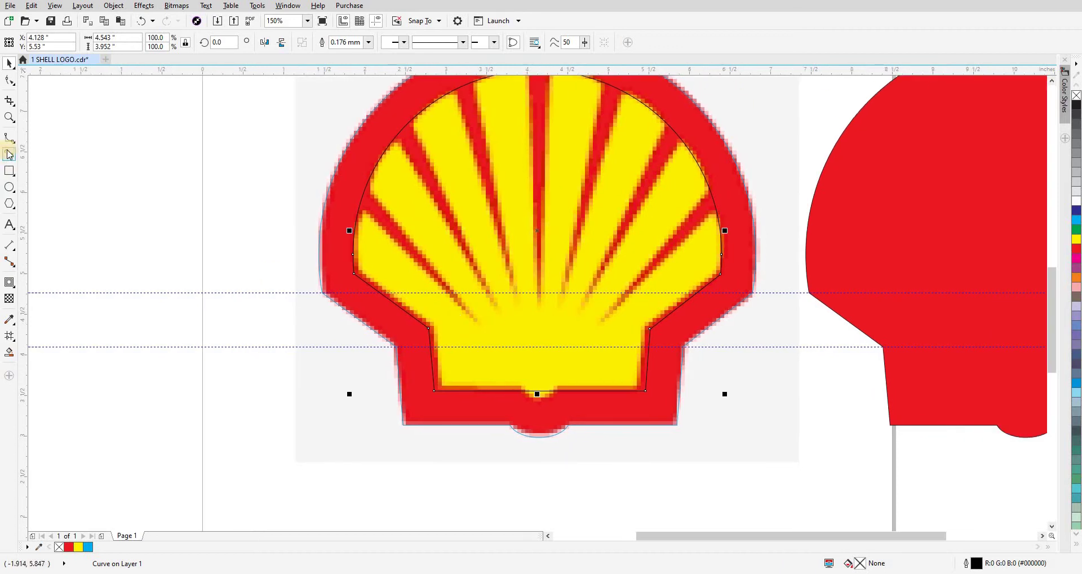
{"action": "left_click", "coordinate": [9, 80]}
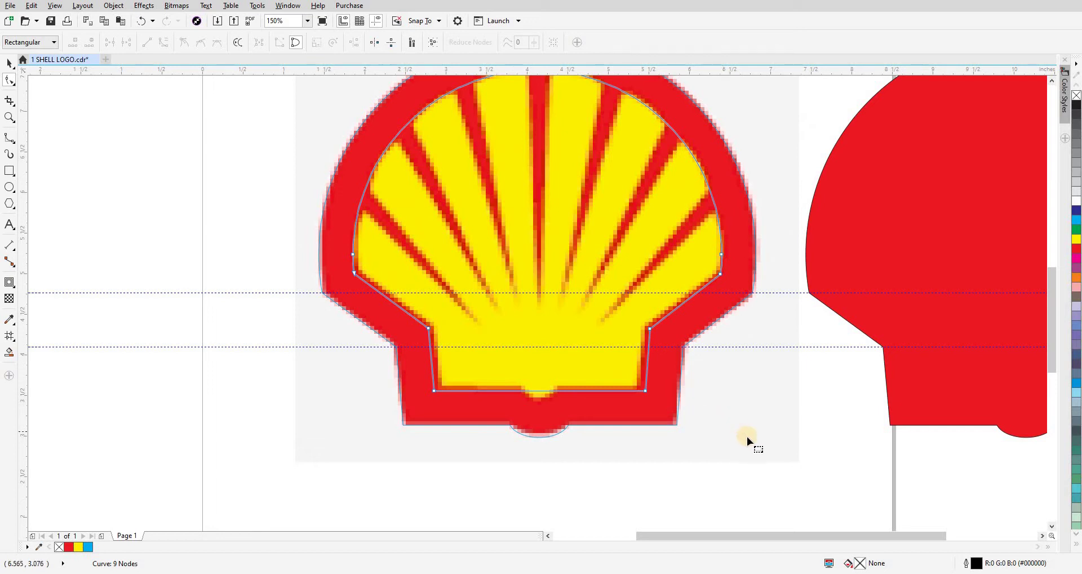
{"action": "key", "text": "space"}
{"action": "scroll", "coordinate": [645, 342], "scroll_direction": "up", "scroll_amount": 1}
{"action": "key", "text": "ctrl+F9"}
{"action": "left_click_drag", "start_coordinate": [636, 435], "coordinate": [630, 430]}
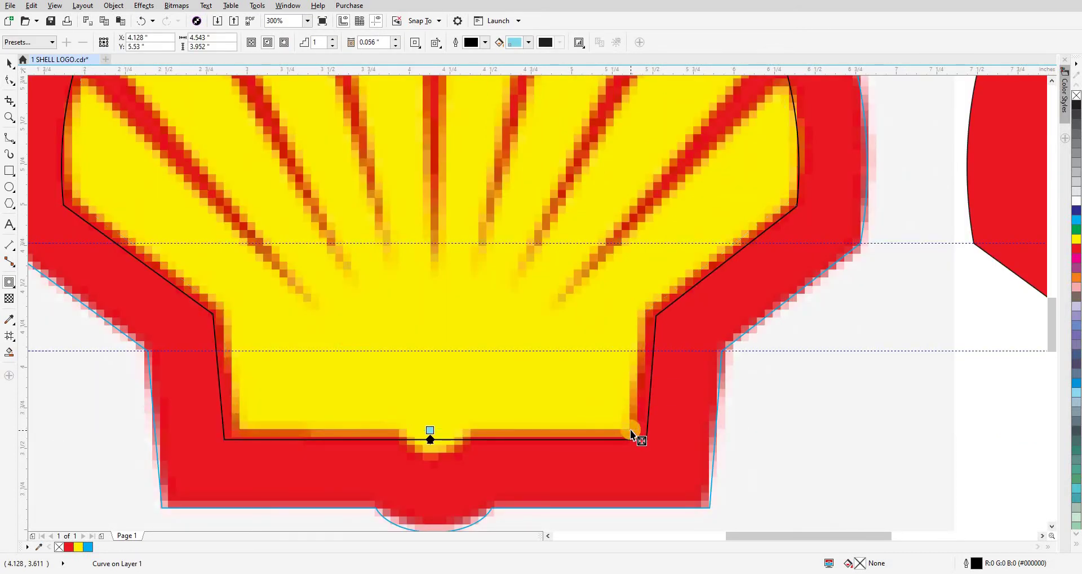
{"action": "scroll", "coordinate": [631, 430], "scroll_direction": "down", "scroll_amount": 1}
{"action": "key", "text": "space"}
{"action": "left_click", "coordinate": [782, 462]}
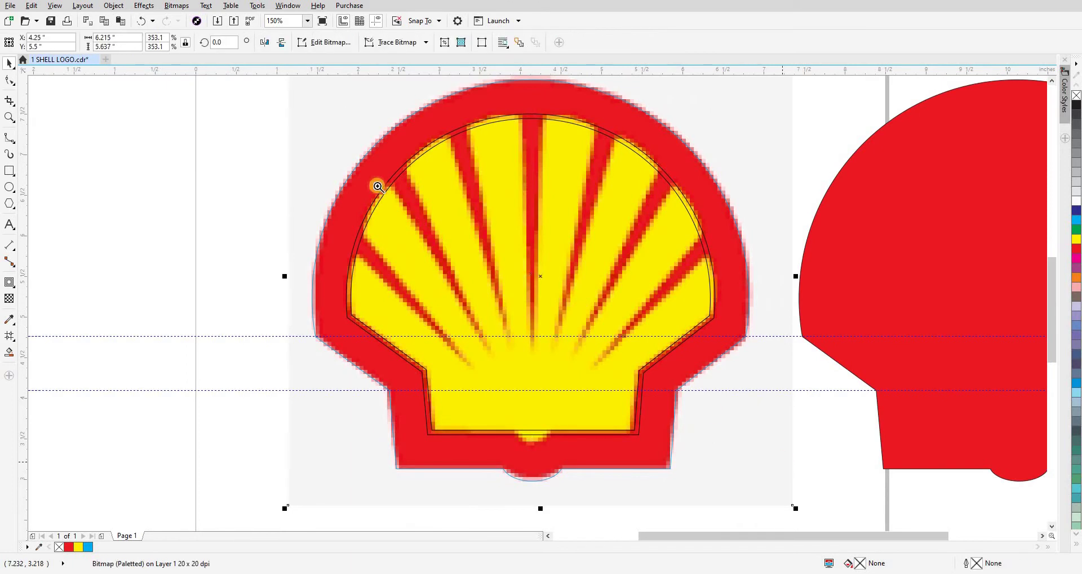
- Move the inner curve's two right shoulder nodes inward to the yellow area's edge and delete the extra node just above them
{"action": "key", "text": "F2"}
{"action": "left_click_drag", "start_coordinate": [326, 153], "coordinate": [750, 438]}
{"action": "left_click_drag", "start_coordinate": [765, 363], "coordinate": [732, 306]}
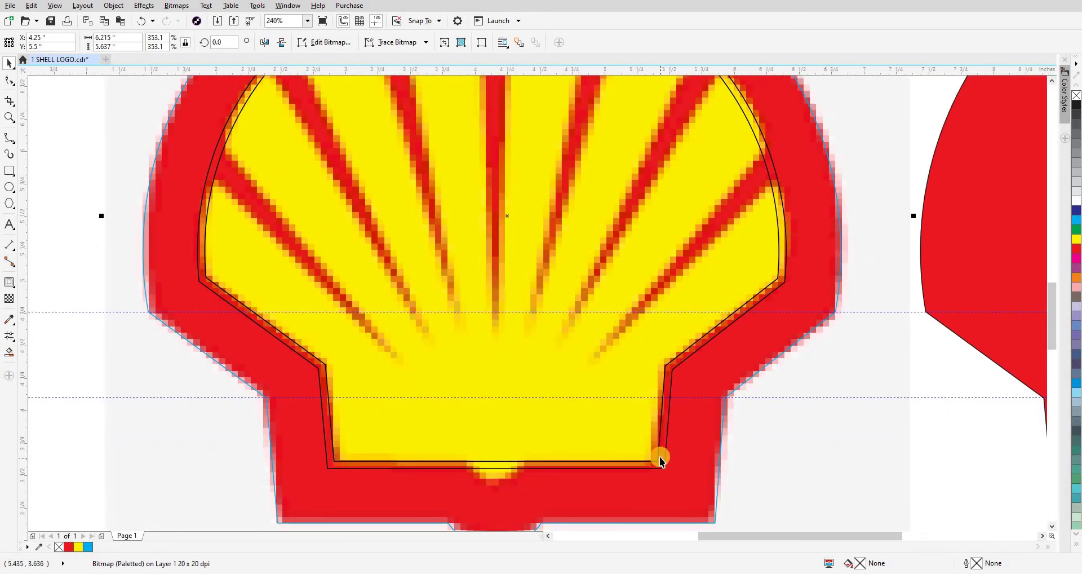
{"action": "left_click", "coordinate": [672, 376]}
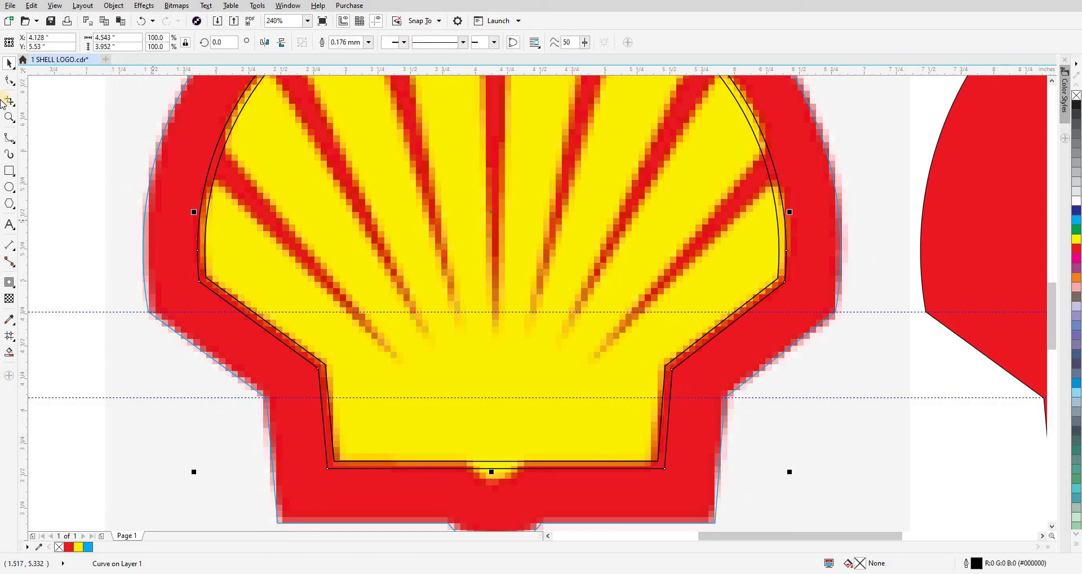
{"action": "left_click", "coordinate": [287, 195]}
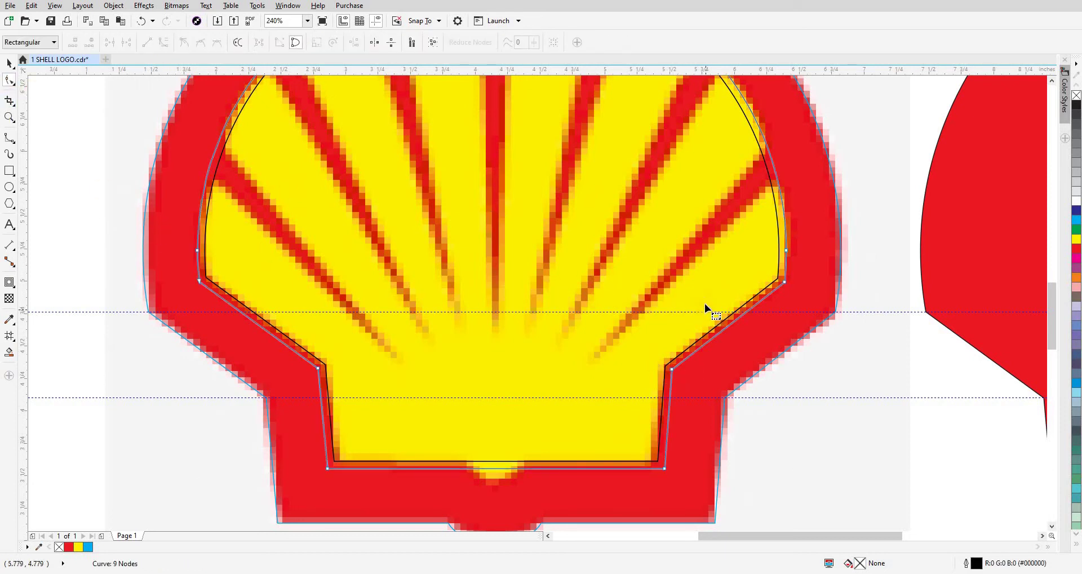
{"action": "scroll", "coordinate": [710, 316], "scroll_direction": "up", "scroll_amount": 3}
{"action": "left_click", "coordinate": [857, 202]}
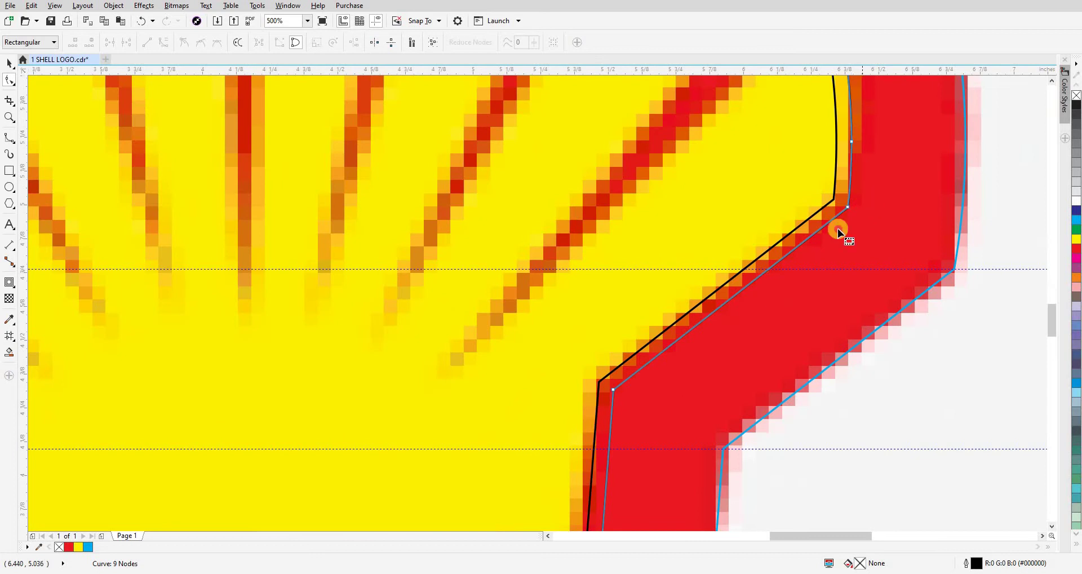
{"action": "left_click_drag", "start_coordinate": [838, 232], "coordinate": [599, 381]}
{"action": "left_click_drag", "start_coordinate": [882, 185], "coordinate": [792, 237]}
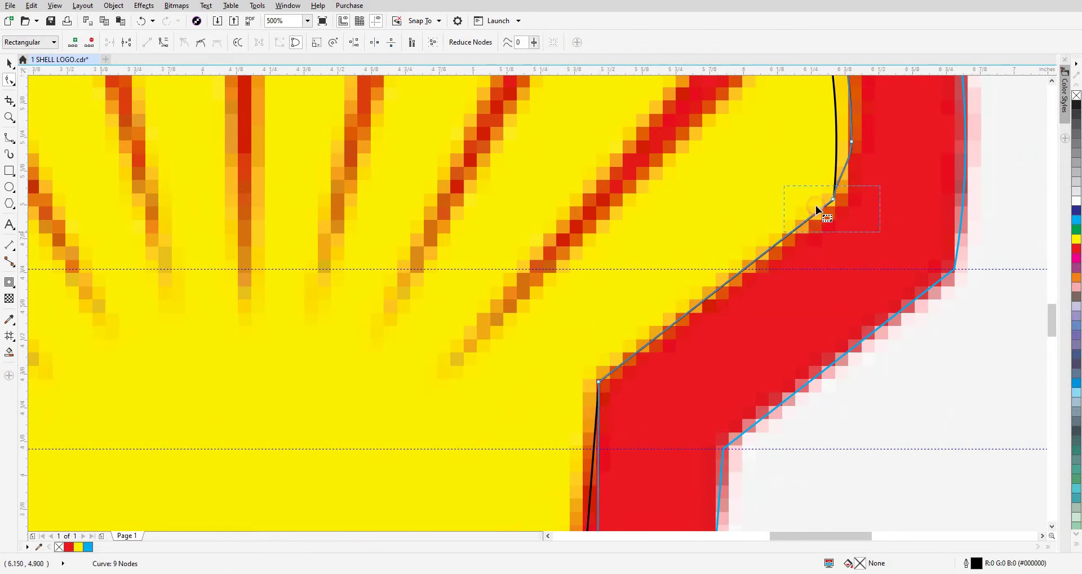
{"action": "left_click_drag", "start_coordinate": [834, 202], "coordinate": [845, 195]}
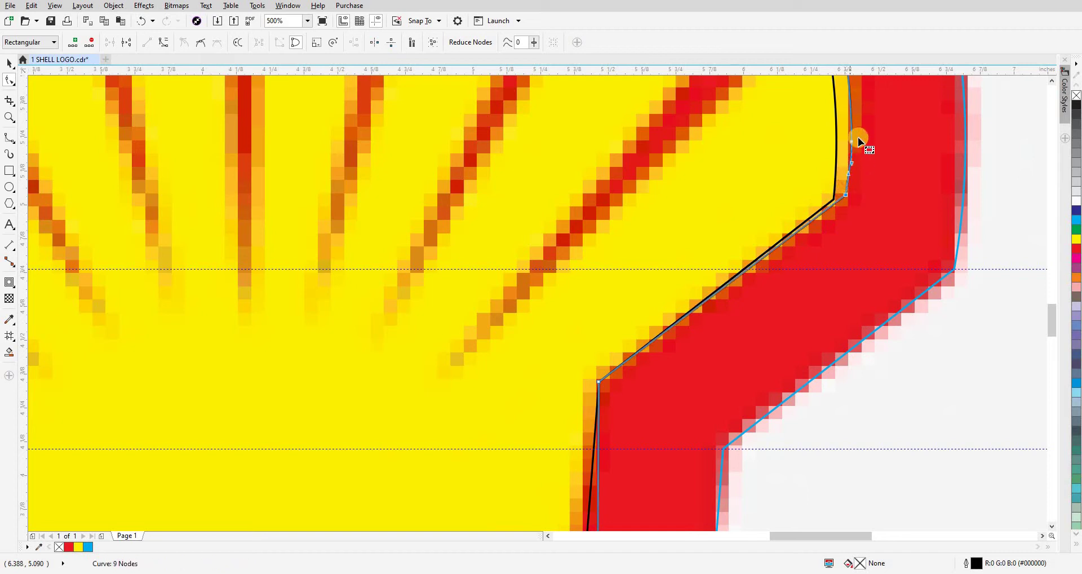
{"action": "left_click_drag", "start_coordinate": [857, 133], "coordinate": [831, 167]}
{"action": "key", "text": "Delete"}
- Move the inner curve's lower-right corner node onto the matching corner of the 0.056 inch contour
{"action": "scroll", "coordinate": [836, 214], "scroll_direction": "down", "scroll_amount": 1}
{"action": "scroll", "coordinate": [806, 253], "scroll_direction": "down", "scroll_amount": 3}
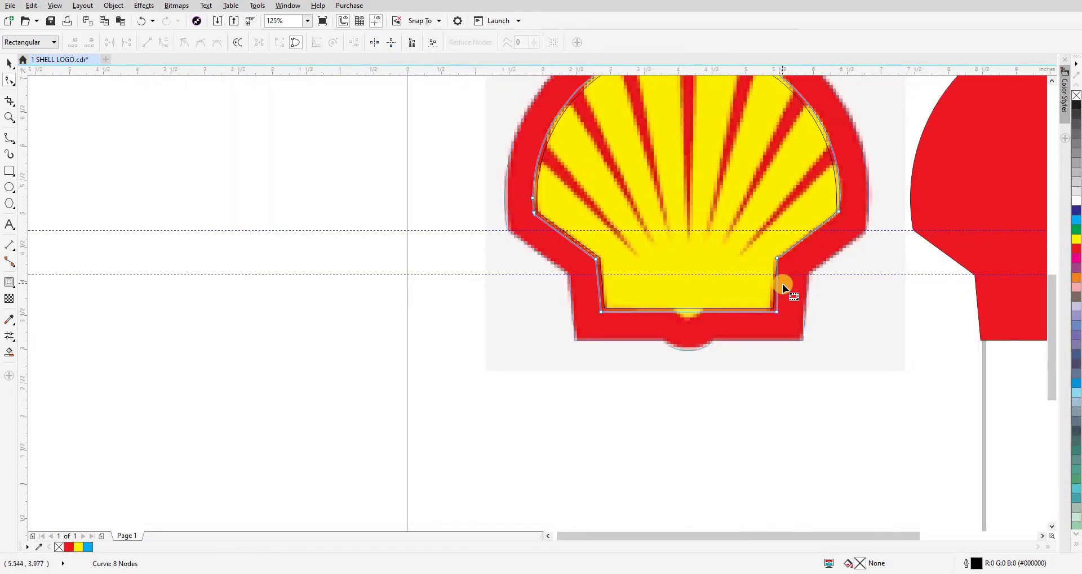
{"action": "scroll", "coordinate": [782, 283], "scroll_direction": "up", "scroll_amount": 2}
{"action": "left_click_drag", "start_coordinate": [766, 339], "coordinate": [746, 338]}
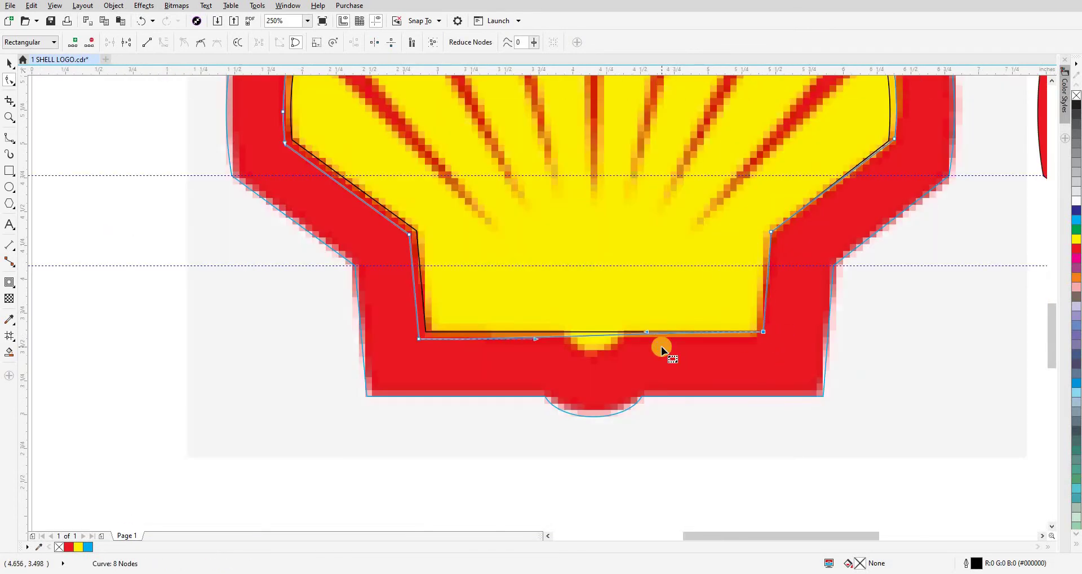
- Draw a vertical two-point line spanning the full height of the logo and centre it horizontally on the inner curve
{"action": "scroll", "coordinate": [569, 296], "scroll_direction": "down", "scroll_amount": 3}
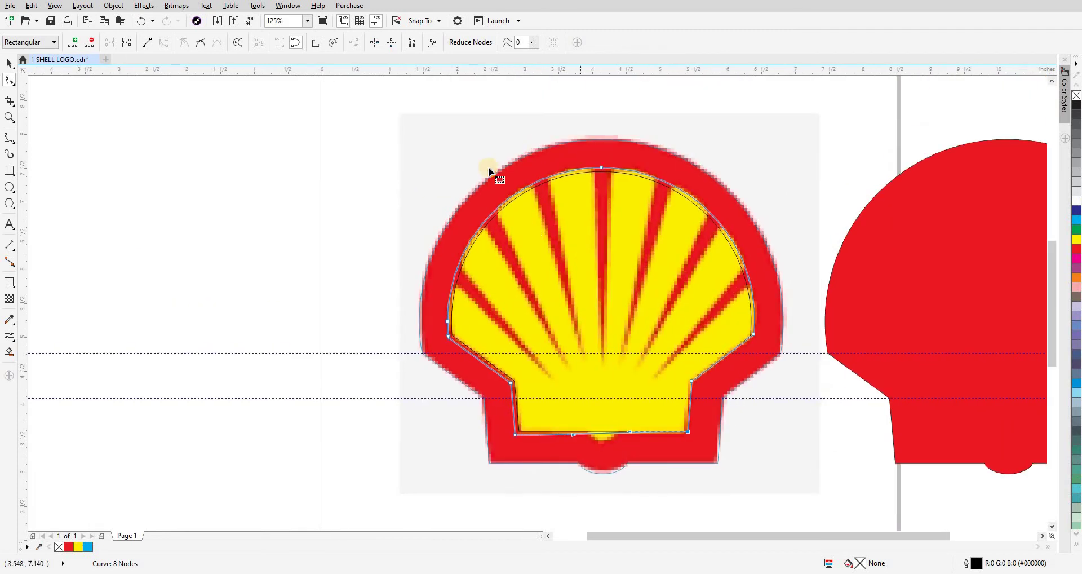
{"action": "scroll", "coordinate": [475, 355], "scroll_direction": "down", "scroll_amount": 2}
{"action": "scroll", "coordinate": [474, 305], "scroll_direction": "up", "scroll_amount": 2}
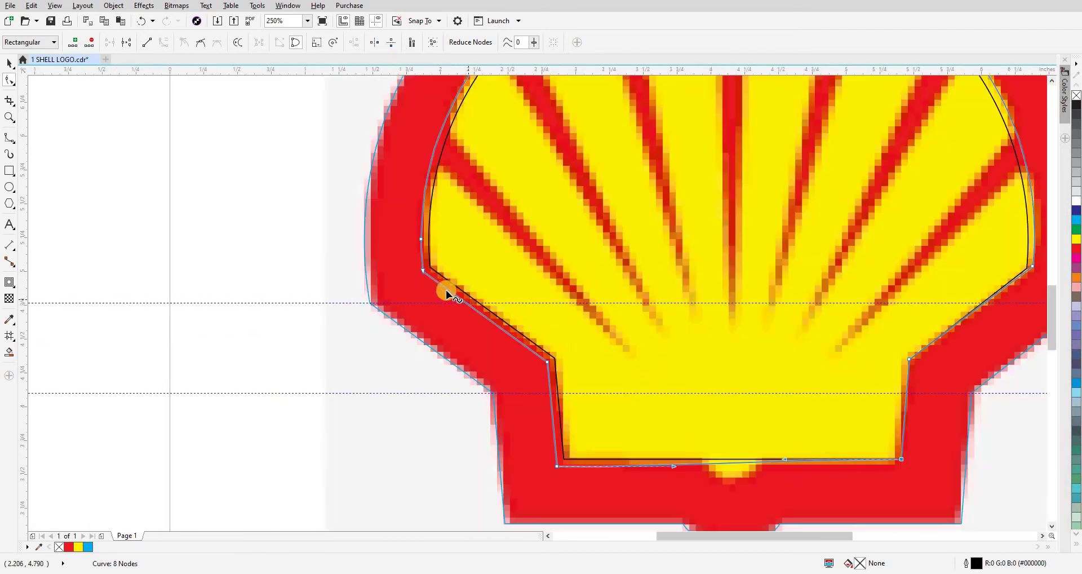
{"action": "scroll", "coordinate": [596, 347], "scroll_direction": "down", "scroll_amount": 2}
{"action": "key", "text": "space"}
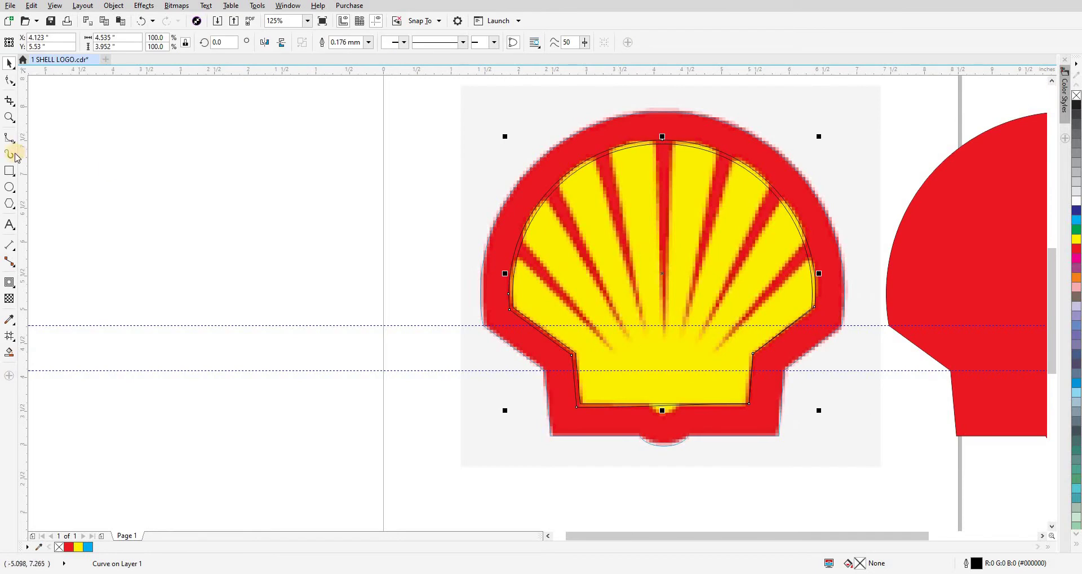
{"action": "left_click", "coordinate": [14, 142]}
{"action": "left_click", "coordinate": [38, 149]}
{"action": "left_click_drag", "start_coordinate": [690, 105], "coordinate": [689, 477]}
{"action": "key", "text": "space"}
{"action": "left_click", "coordinate": [736, 130], "text": "shift"}
{"action": "key", "text": "c"}
{"action": "left_click", "coordinate": [496, 130]}
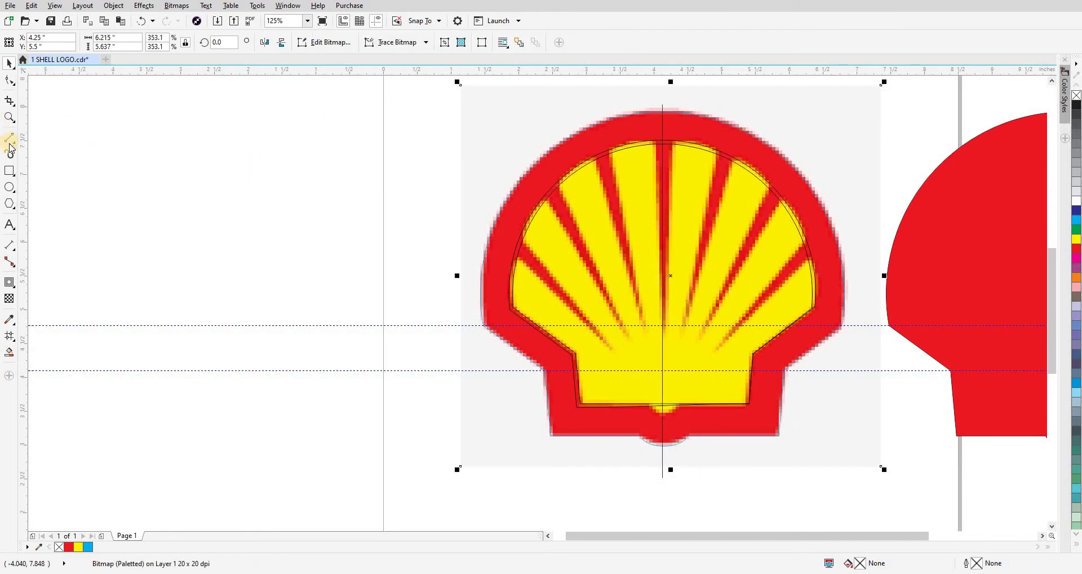
- Draw a rectangle about 3.2 by 4.85 inches over the logo's left half up to the centre line, and remove the extra contour
{"action": "left_click", "coordinate": [9, 170]}
{"action": "left_click_drag", "start_coordinate": [665, 118], "coordinate": [446, 449]}
{"action": "key", "text": "space"}
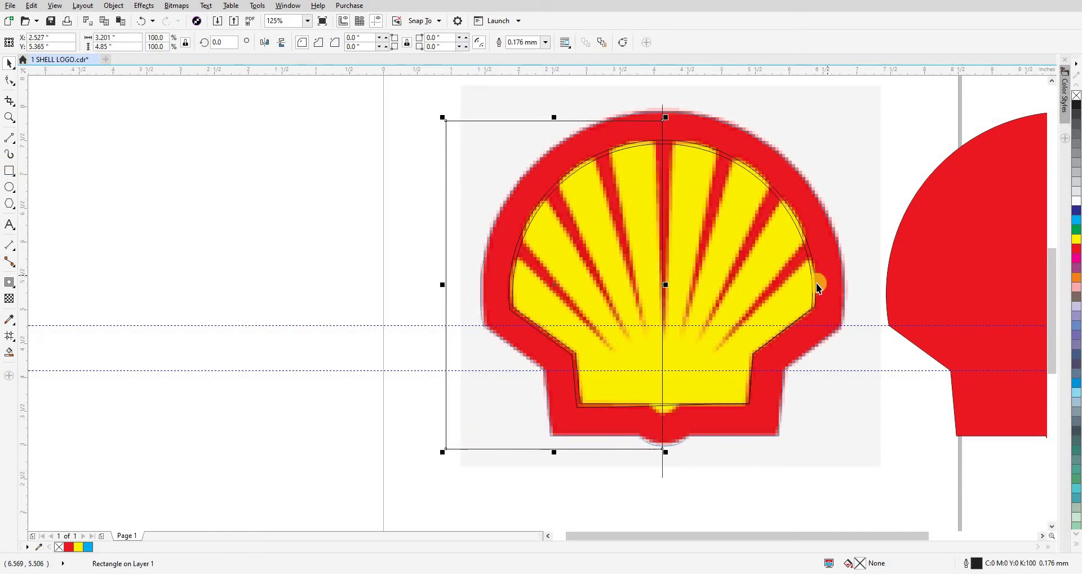
{"action": "scroll", "coordinate": [817, 283], "scroll_direction": "up", "scroll_amount": 2}
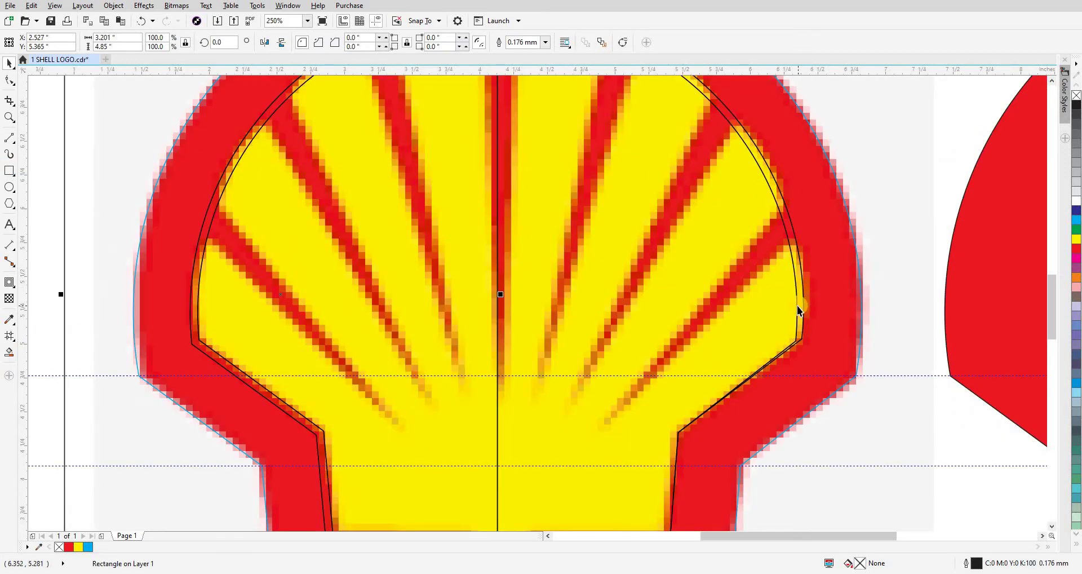
{"action": "key", "text": "Escape"}
{"action": "scroll", "coordinate": [798, 305], "scroll_direction": "down", "scroll_amount": 2}
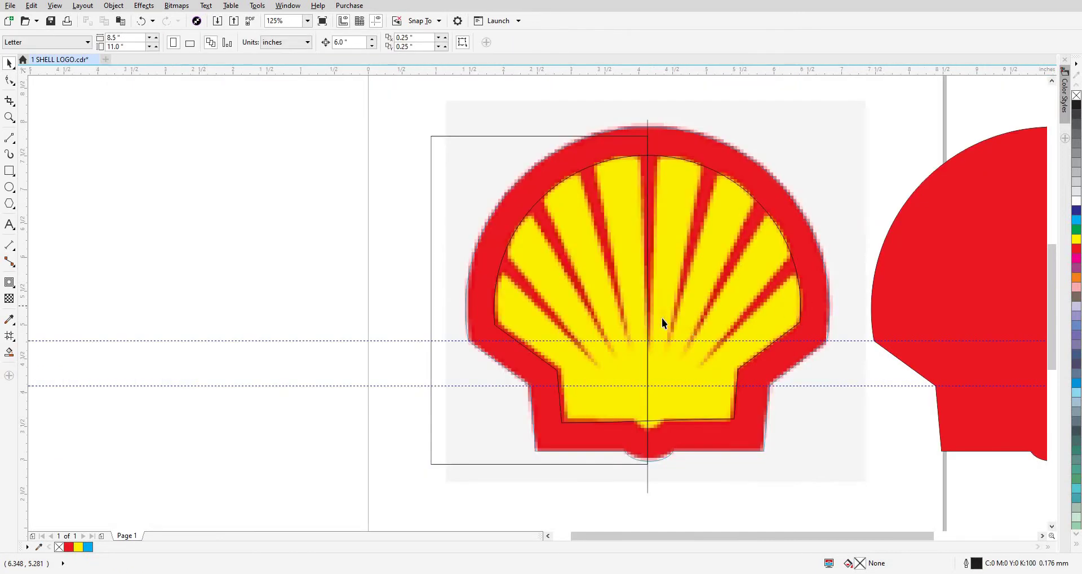
- Trim away the inner curve's left half with the rectangle and delete the rectangle
{"action": "left_click", "coordinate": [570, 146]}
{"action": "left_click", "coordinate": [667, 202], "text": "shift"}
{"action": "key", "text": "t"}
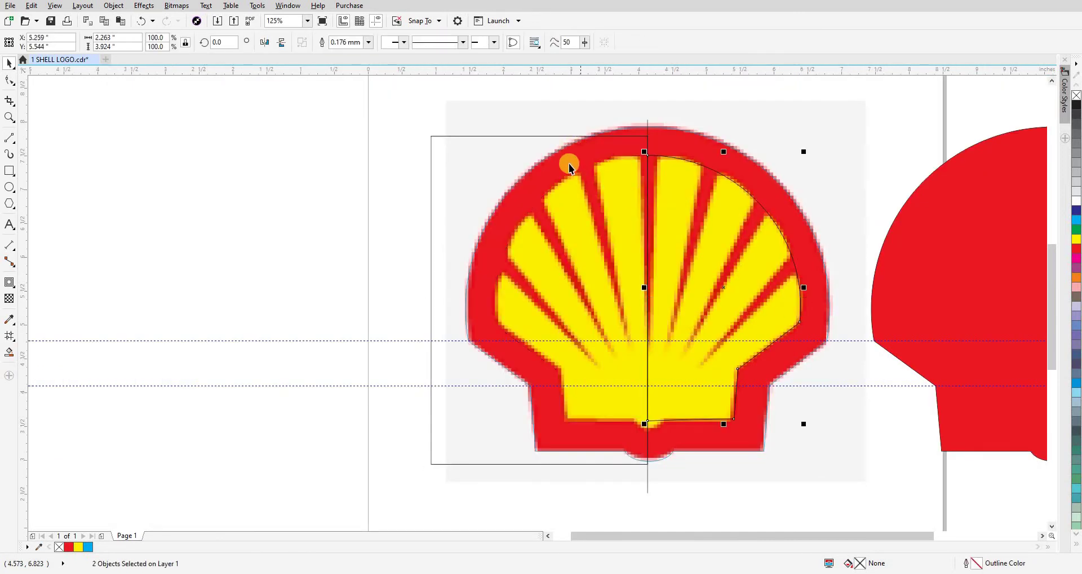
{"action": "left_click", "coordinate": [576, 167]}
{"action": "key", "text": "Delete"}
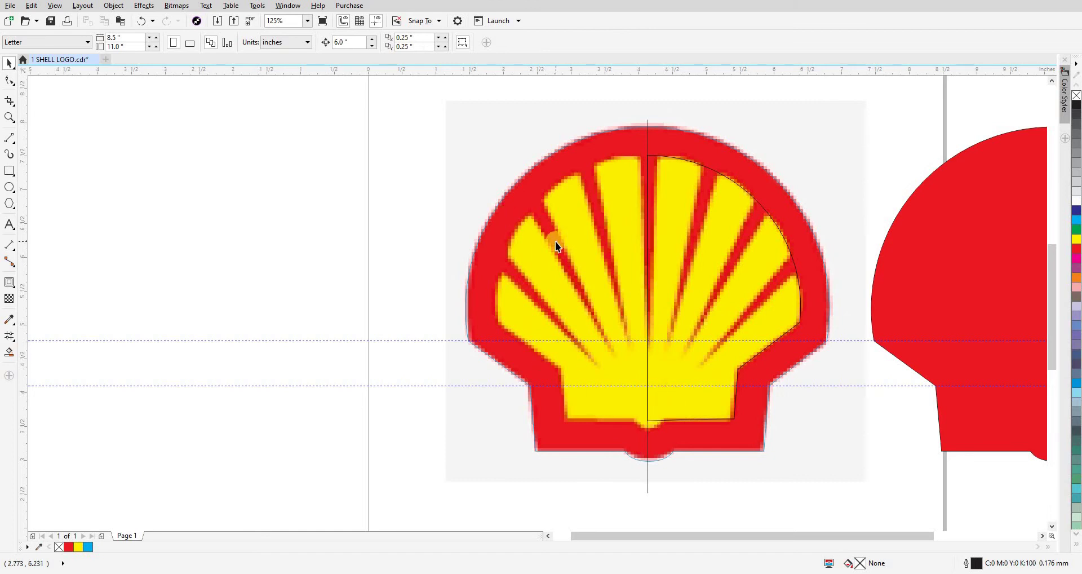
- Draw two-point lines along the right edge of the central red stripe and both edges of the next stripe to its right
{"action": "key", "text": "z"}
{"action": "left_click_drag", "start_coordinate": [321, 183], "coordinate": [813, 398]}
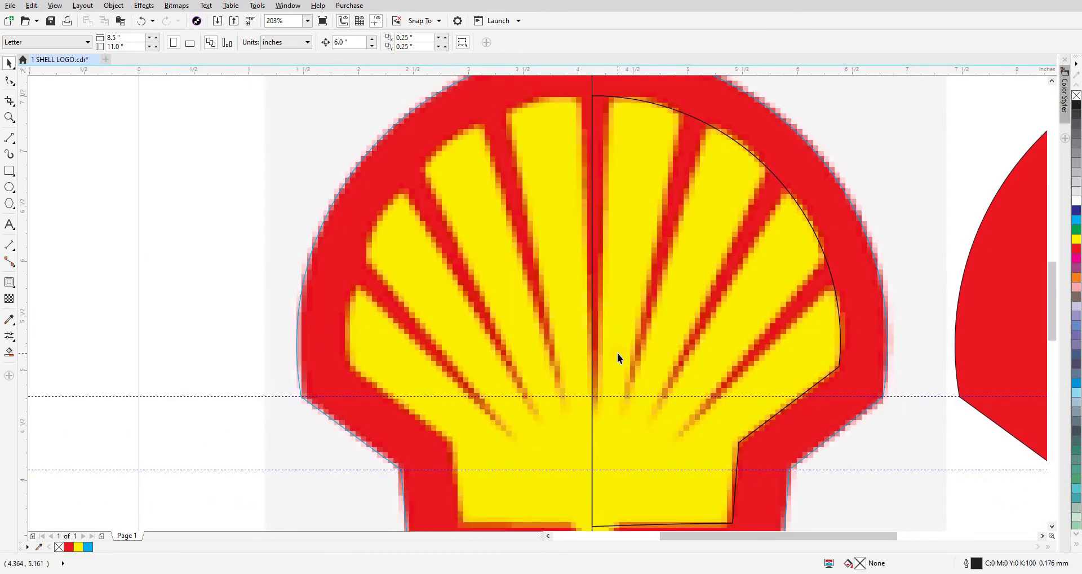
{"action": "left_click_drag", "start_coordinate": [624, 243], "coordinate": [625, 265]}
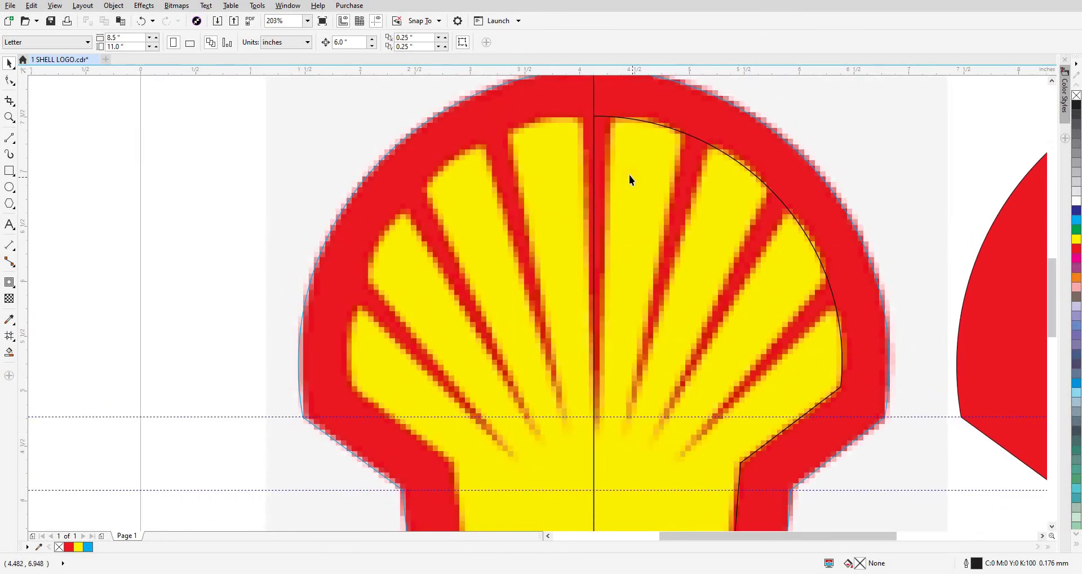
{"action": "left_click", "coordinate": [9, 139]}
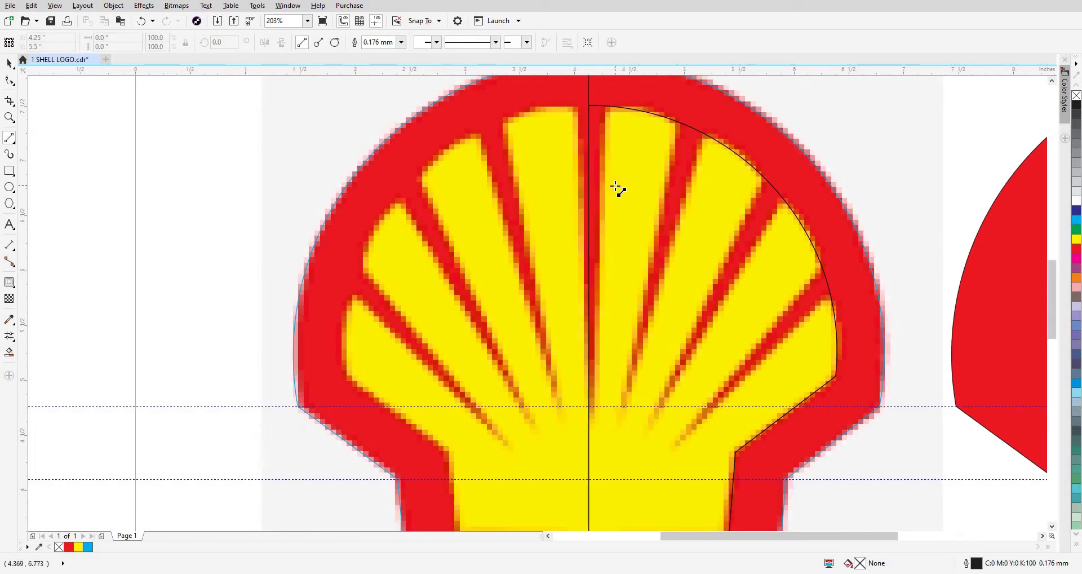
{"action": "left_click", "coordinate": [606, 117]}
{"action": "left_click_drag", "start_coordinate": [607, 107], "coordinate": [595, 420]}
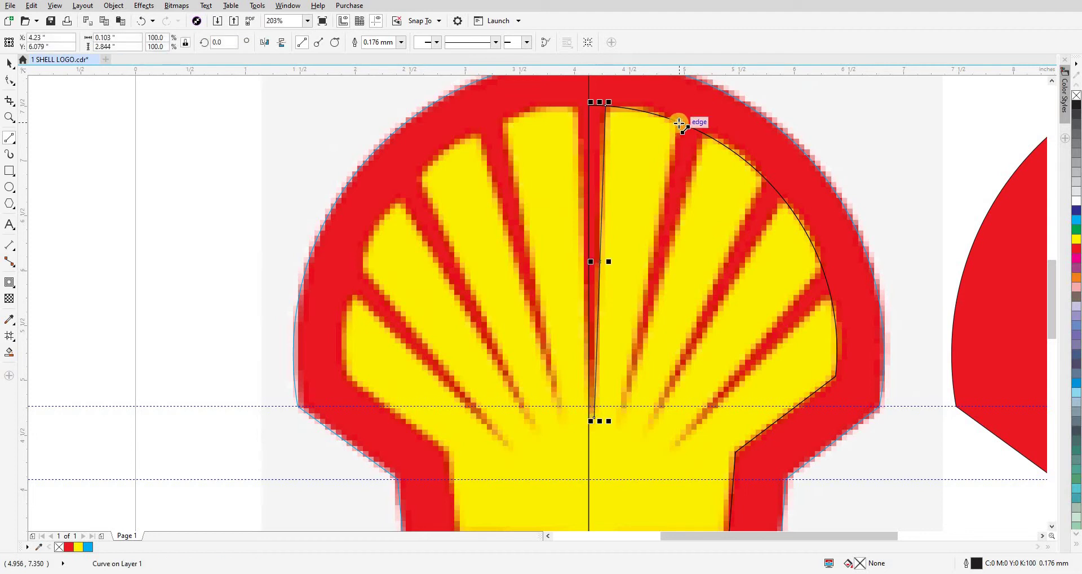
{"action": "left_click_drag", "start_coordinate": [679, 123], "coordinate": [622, 413]}
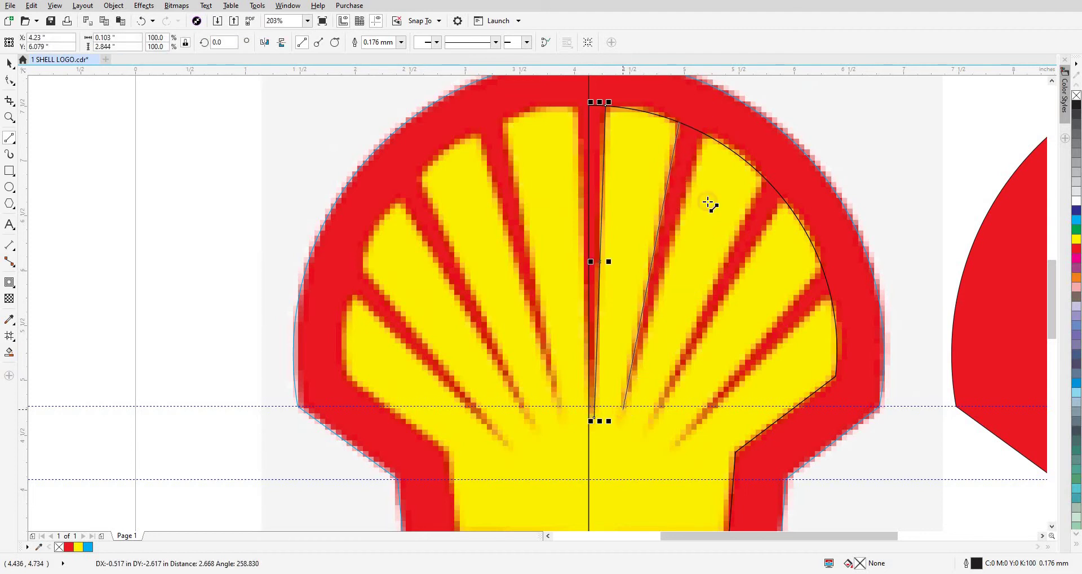
{"action": "mouse_move", "coordinate": [704, 134]}
{"action": "left_mouse_down"}
{"action": "mouse_move", "coordinate": [651, 406]}
{"action": "mouse_move", "coordinate": [622, 411]}
{"action": "left_mouse_up"}
- Draw two-point lines along both edges of the two outermost red stripes on the right half, with each pair meeting at the stripe's tip
{"action": "left_click_drag", "start_coordinate": [763, 180], "coordinate": [655, 417]}
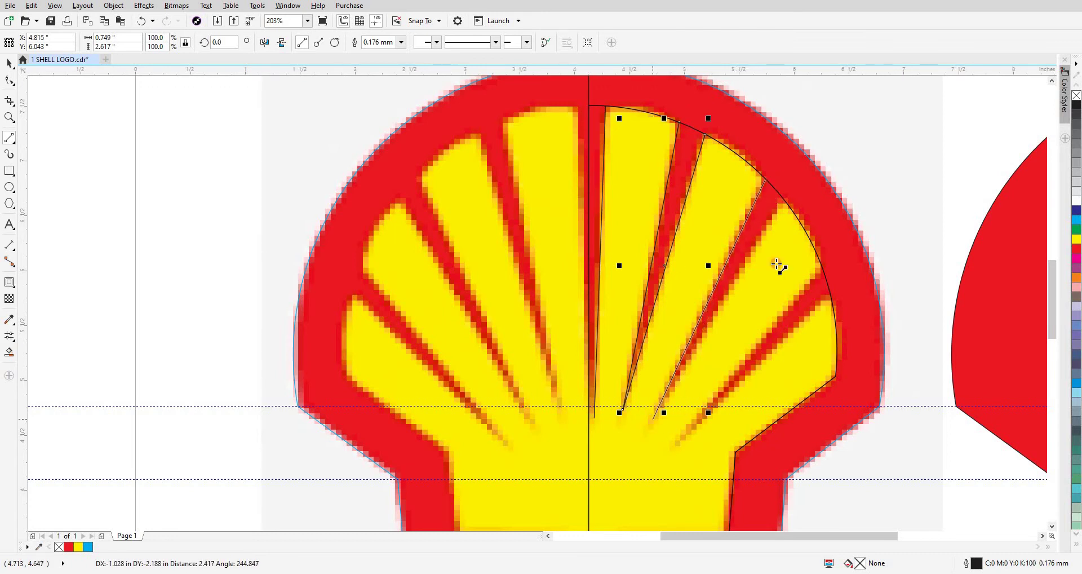
{"action": "left_click_drag", "start_coordinate": [782, 201], "coordinate": [652, 421]}
{"action": "scroll", "coordinate": [789, 221], "scroll_direction": "down", "scroll_amount": 2}
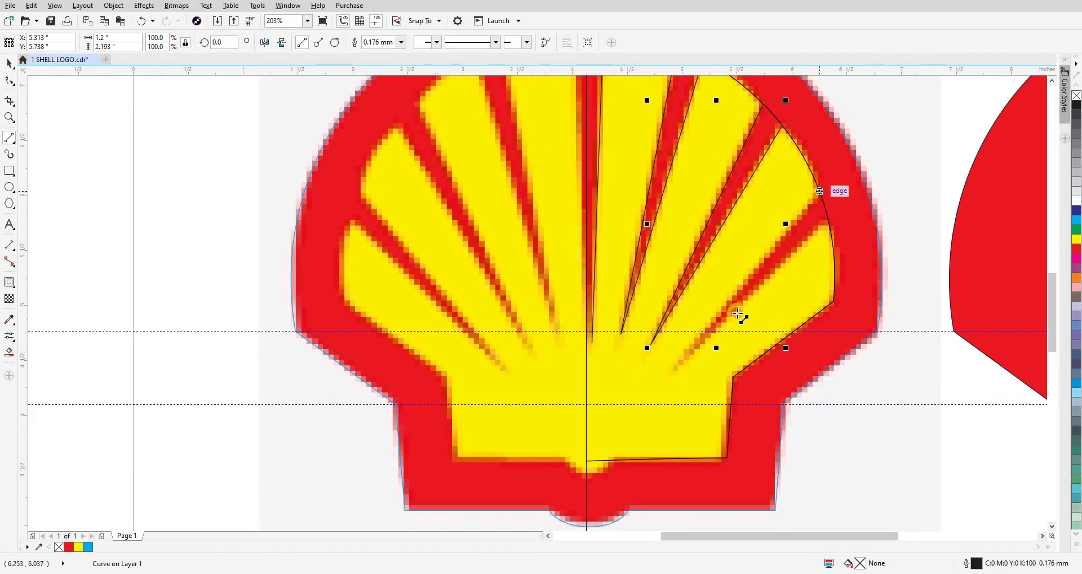
{"action": "left_click_drag", "start_coordinate": [818, 193], "coordinate": [674, 369]}
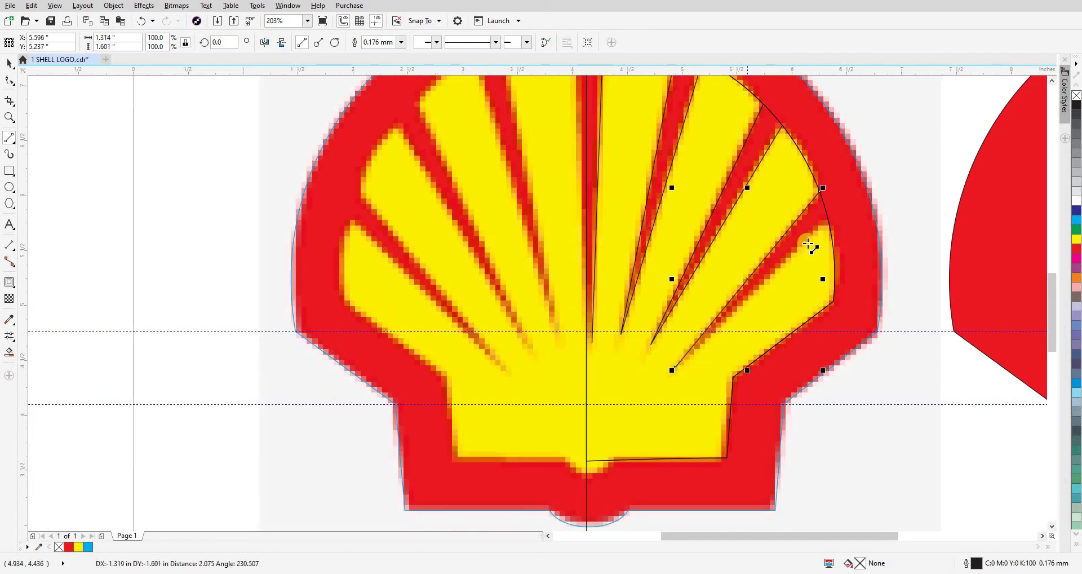
{"action": "left_click_drag", "start_coordinate": [827, 223], "coordinate": [681, 368]}
- Smart-fill the right half of the yellow area in black without an outline, and mirror a copy of it across the centre line
{"action": "scroll", "coordinate": [678, 338], "scroll_direction": "down", "scroll_amount": 3}
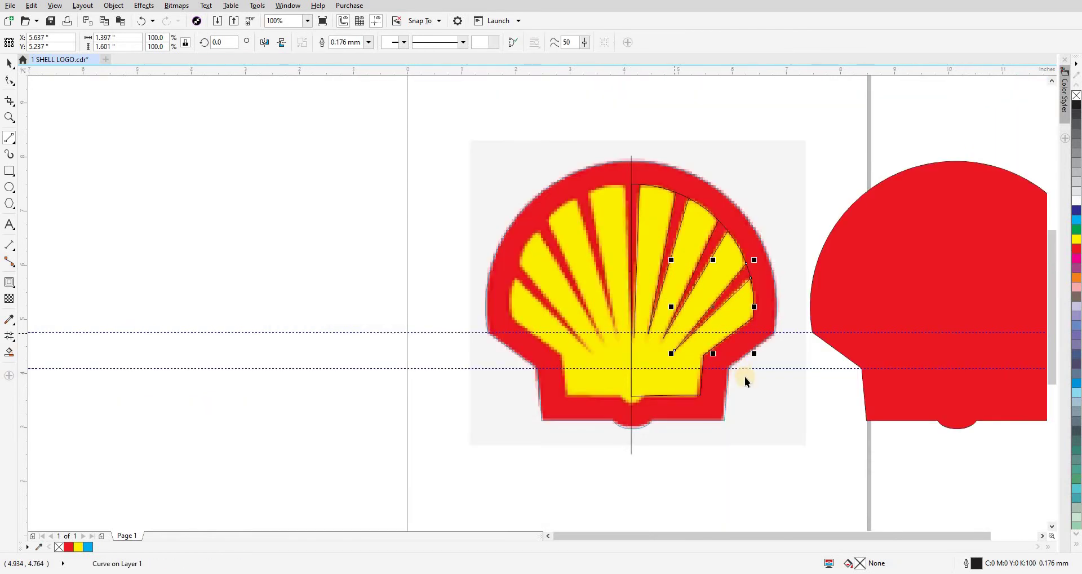
{"action": "left_click", "coordinate": [811, 401]}
{"action": "key", "text": "s"}
{"action": "left_click", "coordinate": [684, 387]}
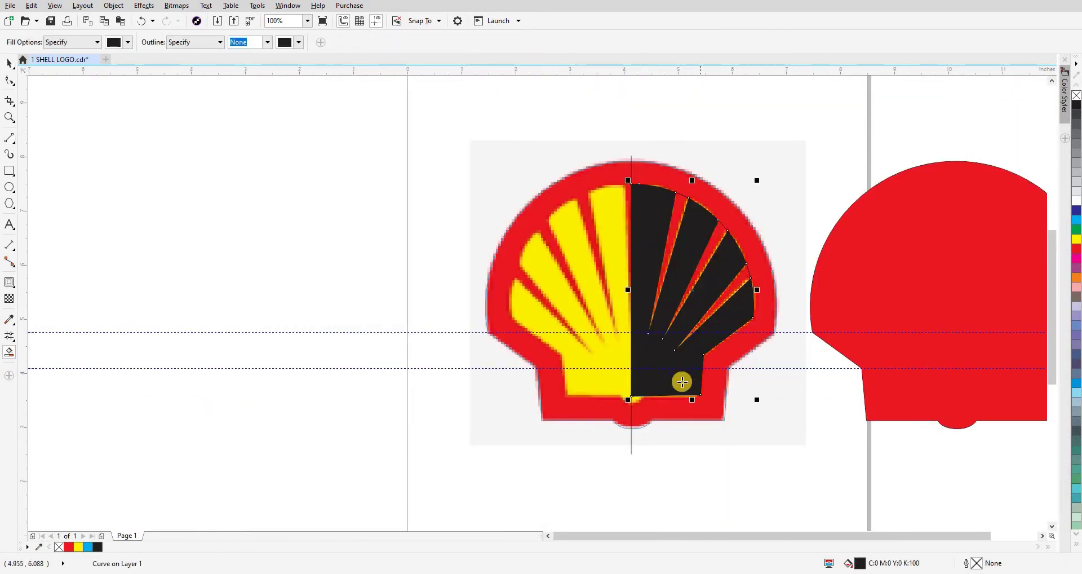
{"action": "scroll", "coordinate": [643, 328], "scroll_direction": "up", "scroll_amount": 3}
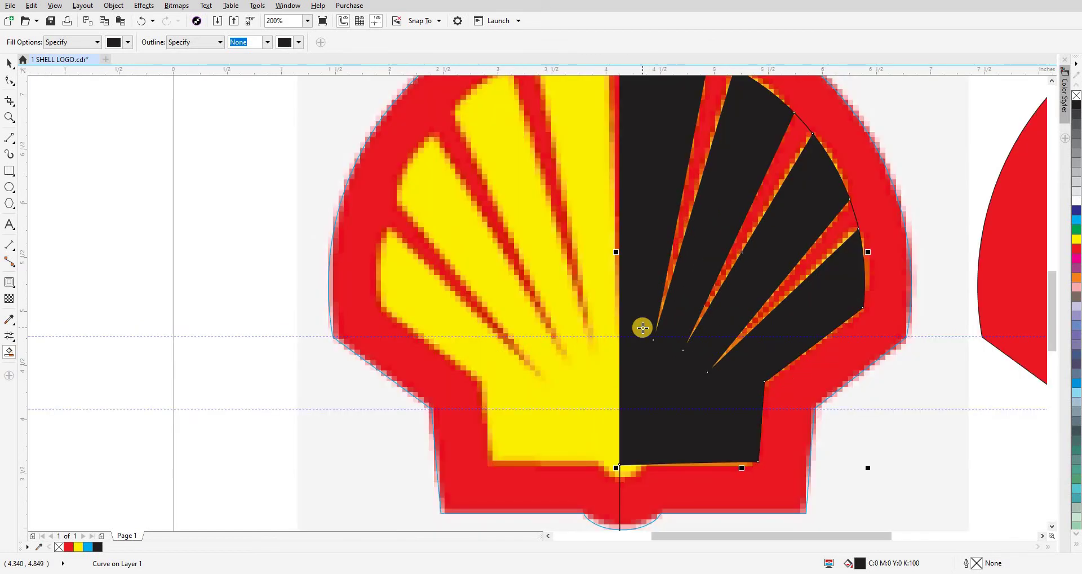
{"action": "scroll", "coordinate": [653, 327], "scroll_direction": "down", "scroll_amount": 3}
{"action": "key", "text": "space"}
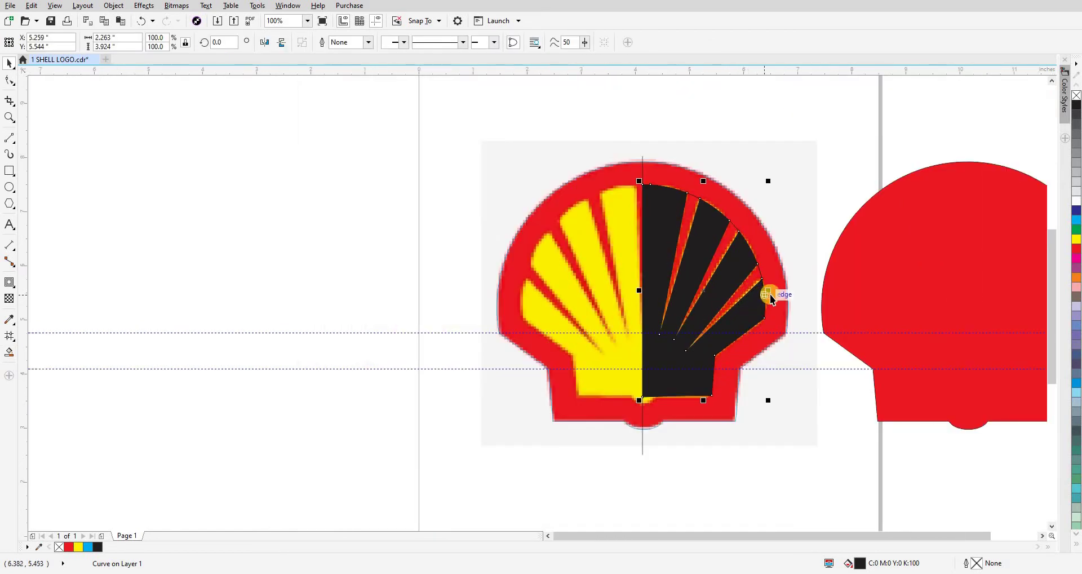
{"action": "left_click_drag", "start_coordinate": [769, 290], "coordinate": [640, 303]}
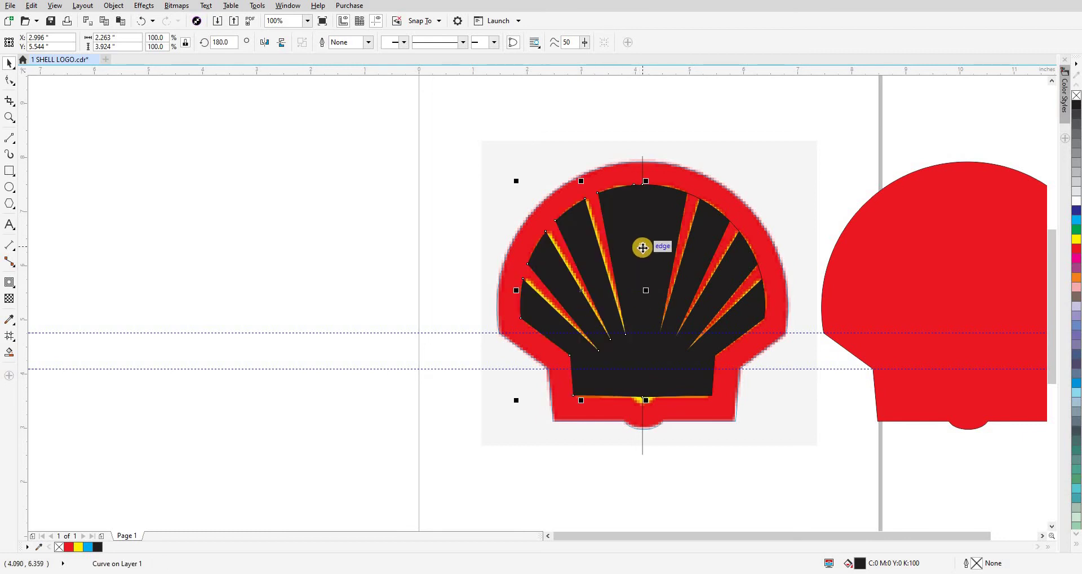
- Undo the mirrored copy and the smart fill of the right half
{"action": "key", "text": "ctrl+z"}
{"action": "scroll", "coordinate": [648, 192], "scroll_direction": "up", "scroll_amount": 2}
{"action": "key", "text": "ctrl+z"}
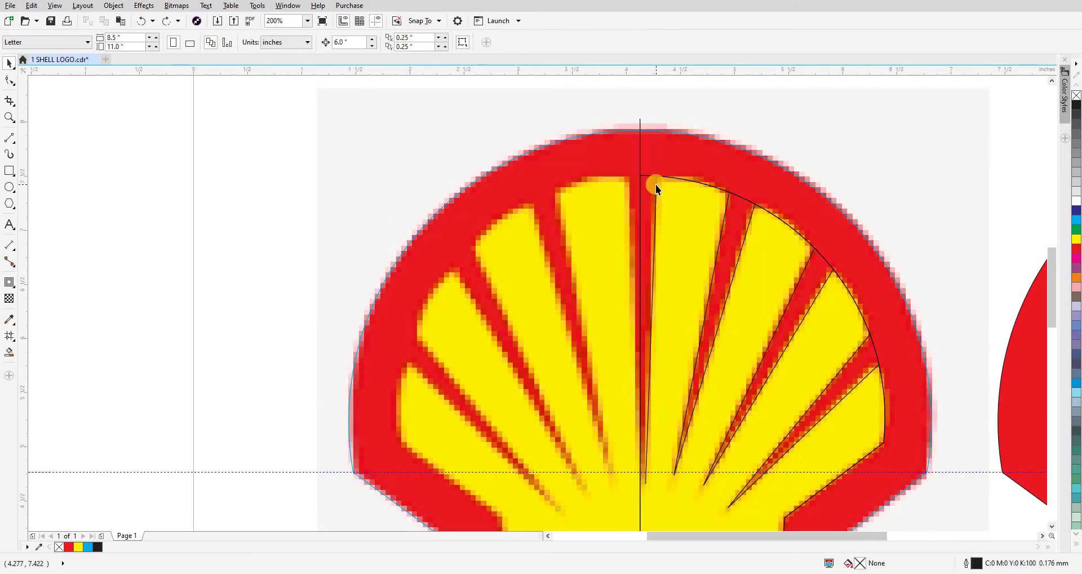
- Extend the lower end of the central stripe's edge line further down, making the line about 2.96 inches tall
{"action": "left_click", "coordinate": [655, 184]}
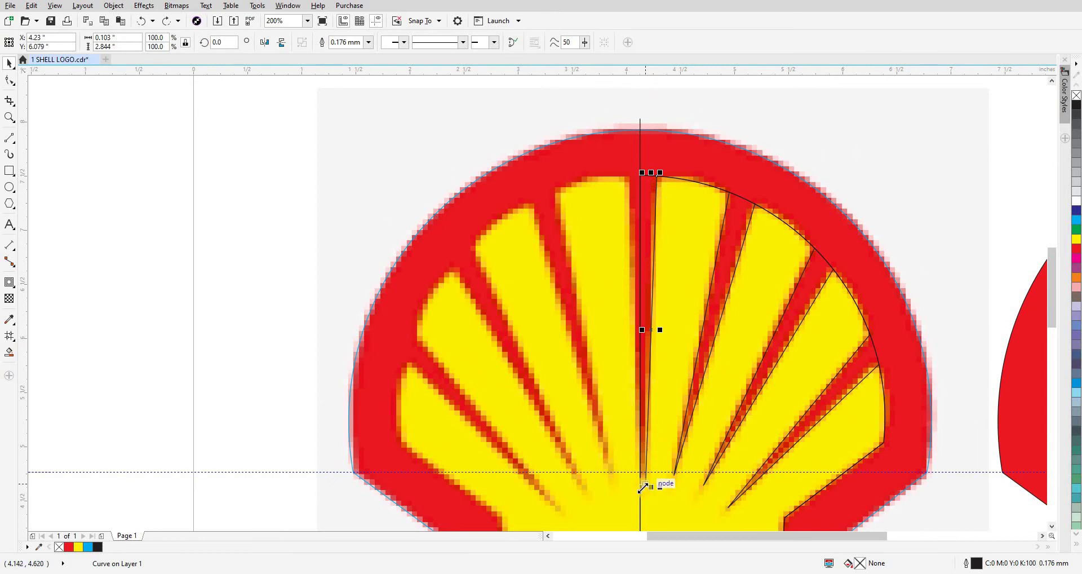
{"action": "scroll", "coordinate": [644, 433], "scroll_direction": "up", "scroll_amount": 2}
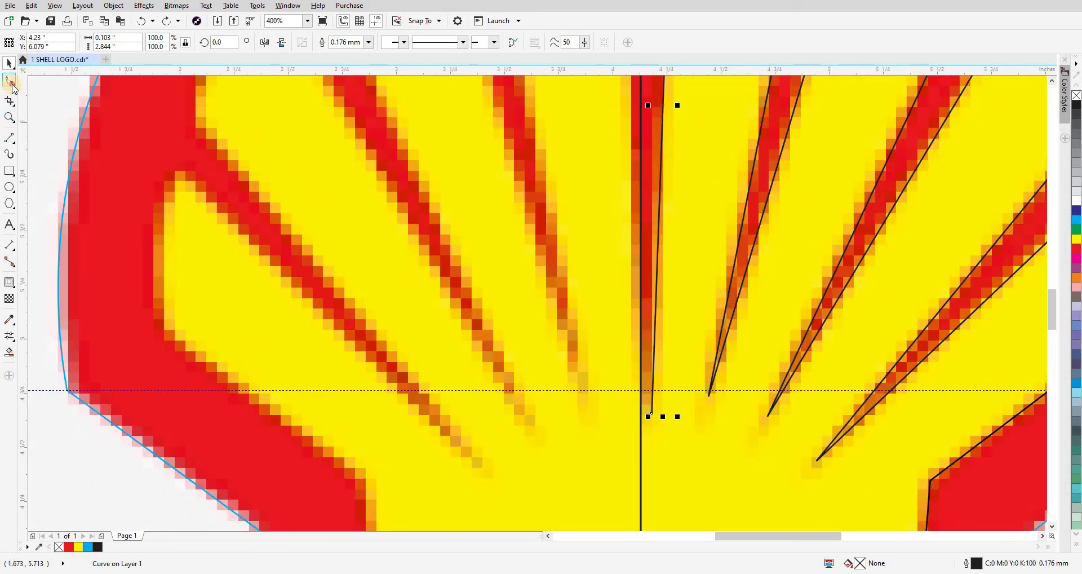
{"action": "left_click", "coordinate": [10, 81]}
{"action": "left_click_drag", "start_coordinate": [650, 412], "coordinate": [658, 382]}
{"action": "scroll", "coordinate": [644, 352], "scroll_direction": "down", "scroll_amount": 1}
{"action": "scroll", "coordinate": [644, 367], "scroll_direction": "up", "scroll_amount": 2}
{"action": "scroll", "coordinate": [645, 367], "scroll_direction": "down", "scroll_amount": 3}
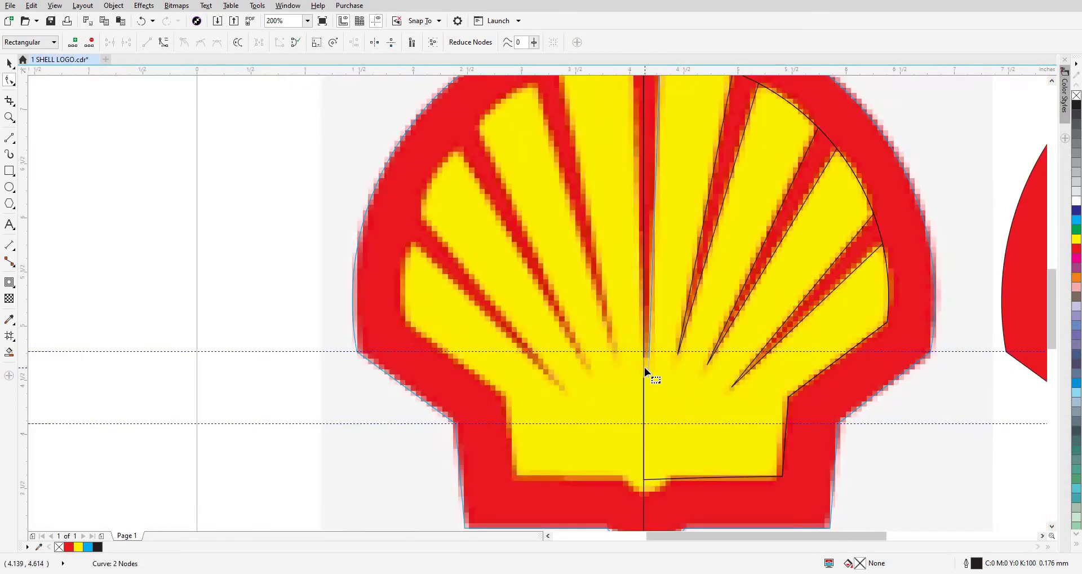
{"action": "left_click", "coordinate": [779, 425]}
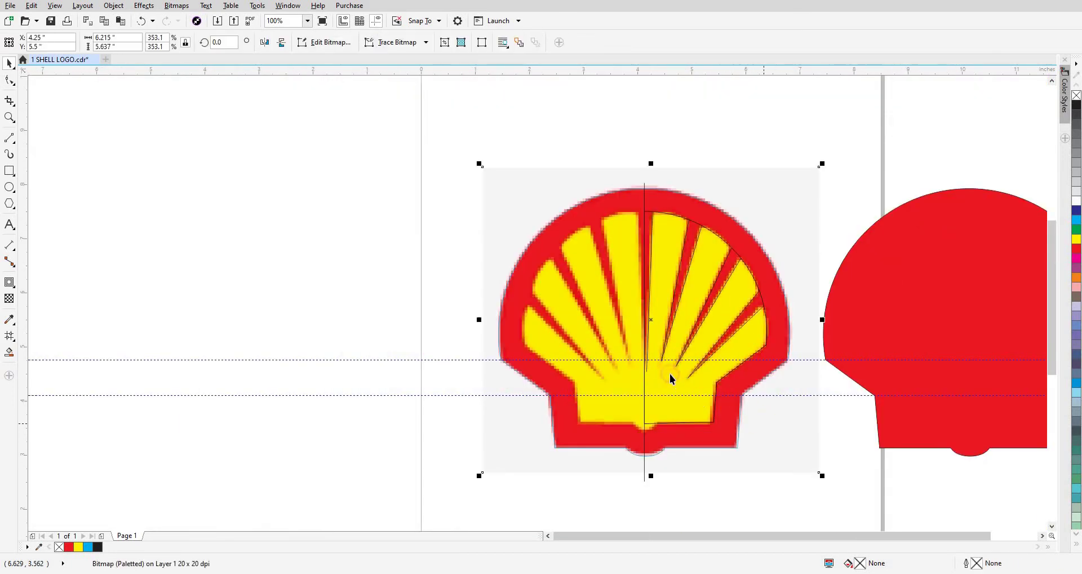
{"action": "scroll", "coordinate": [609, 364], "scroll_direction": "up", "scroll_amount": 2}
{"action": "left_click", "coordinate": [607, 363]}
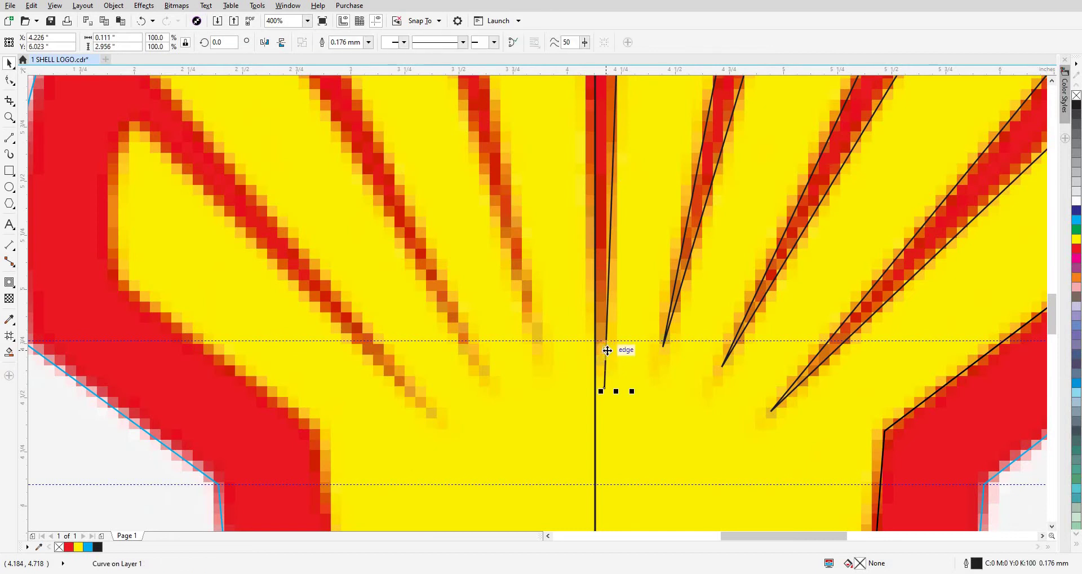
{"action": "scroll", "coordinate": [608, 358], "scroll_direction": "down", "scroll_amount": 1}
- Draw a short horizontal line across the central stripe's lower tip to close it between the centre line and the stripe's edge line
{"action": "left_click", "coordinate": [8, 140]}
{"action": "scroll", "coordinate": [594, 359], "scroll_direction": "up", "scroll_amount": 1}
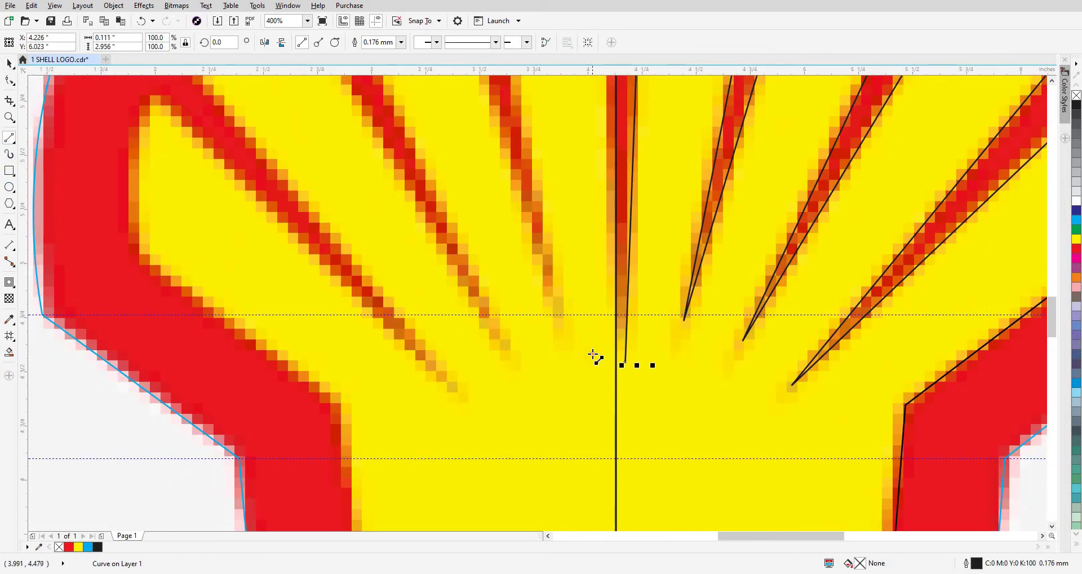
{"action": "mouse_move", "coordinate": [620, 354]}
{"action": "left_mouse_down"}
{"action": "mouse_move", "coordinate": [588, 354]}
{"action": "mouse_move", "coordinate": [604, 334]}
{"action": "left_mouse_up"}
{"action": "key", "text": "space"}
{"action": "key", "text": "Delete"}
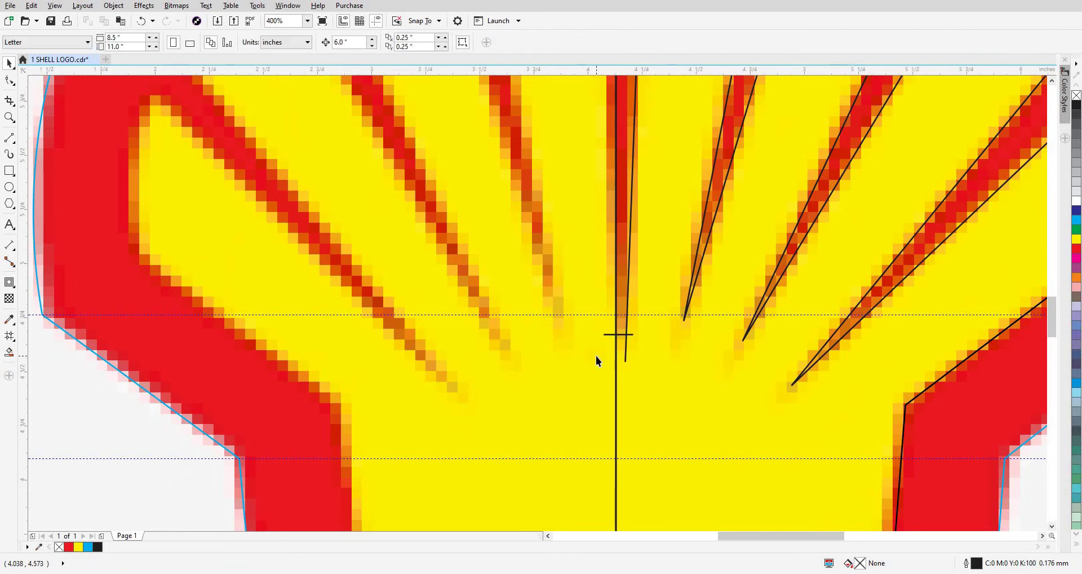
- Smart-fill the closed right half of the yellow area in black with no outline, leaving the red stripes out
{"action": "scroll", "coordinate": [596, 355], "scroll_direction": "down", "scroll_amount": 1}
{"action": "key", "text": "s"}
{"action": "left_click", "coordinate": [630, 369]}
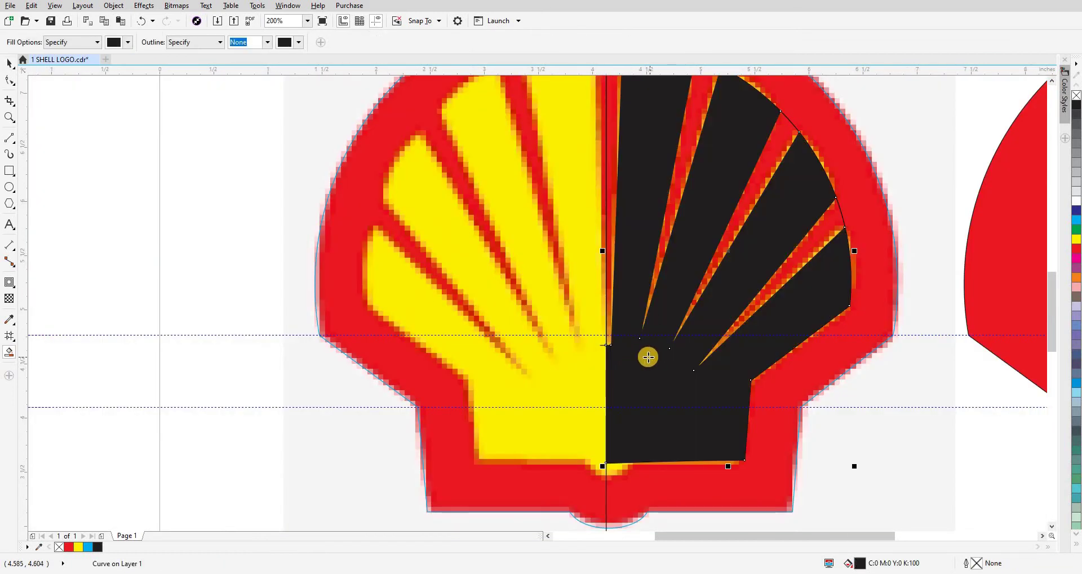
- Mirror a copy of the black right half horizontally to the left so that both halves meet at the centre line
{"action": "scroll", "coordinate": [647, 357], "scroll_direction": "down", "scroll_amount": 1}
{"action": "key", "text": "space"}
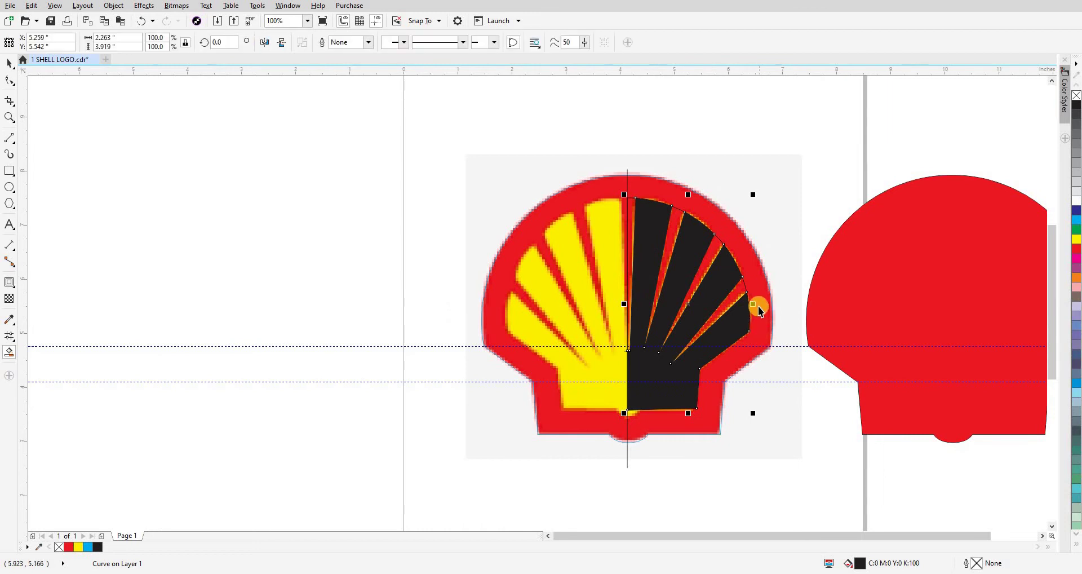
{"action": "left_click_drag", "start_coordinate": [757, 304], "coordinate": [555, 311]}
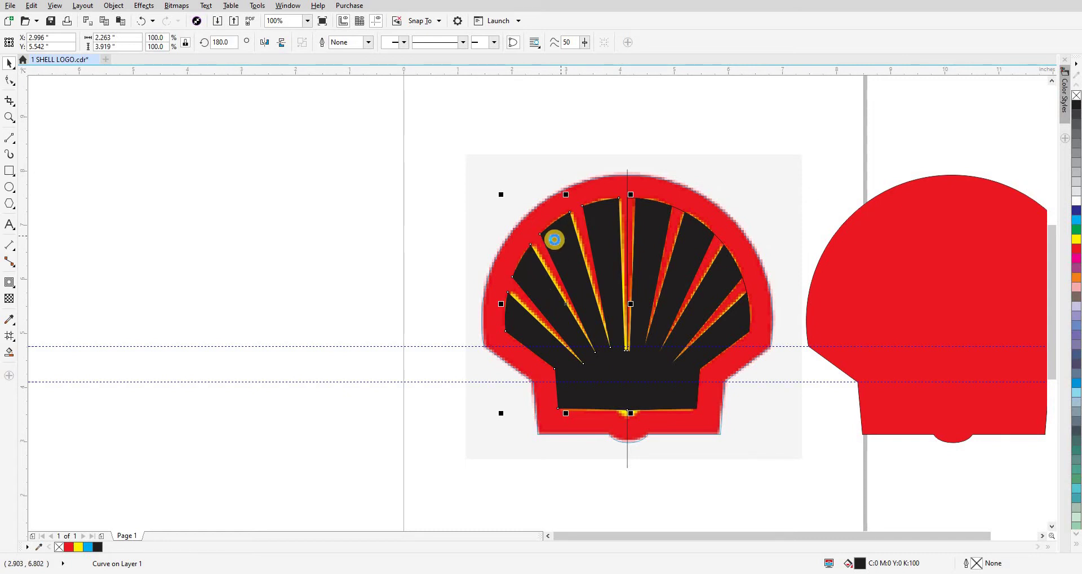
{"action": "scroll", "coordinate": [556, 239], "scroll_direction": "up", "scroll_amount": 2}
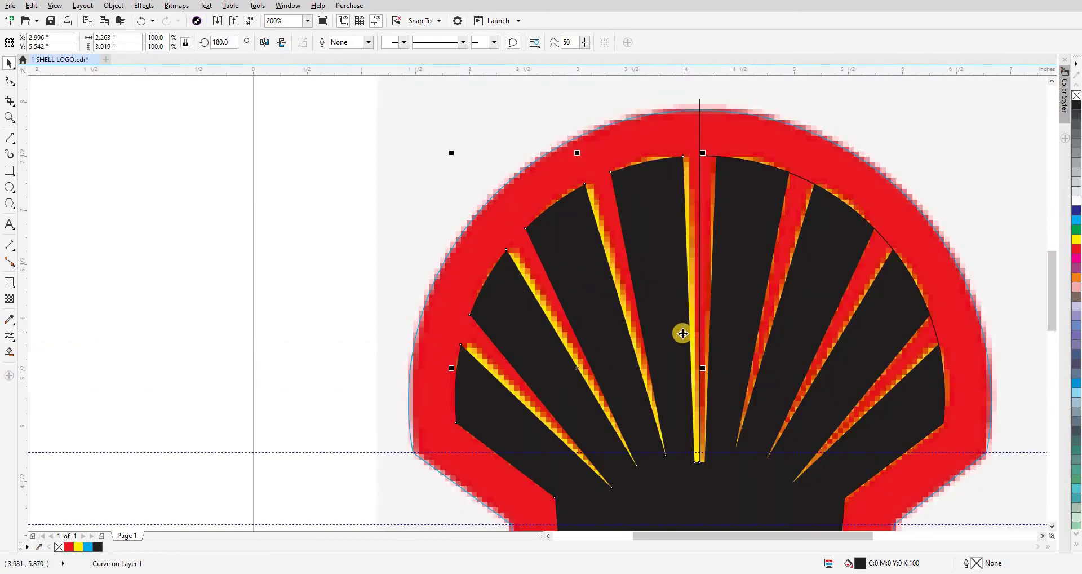
{"action": "left_click_drag", "start_coordinate": [686, 352], "coordinate": [645, 309]}
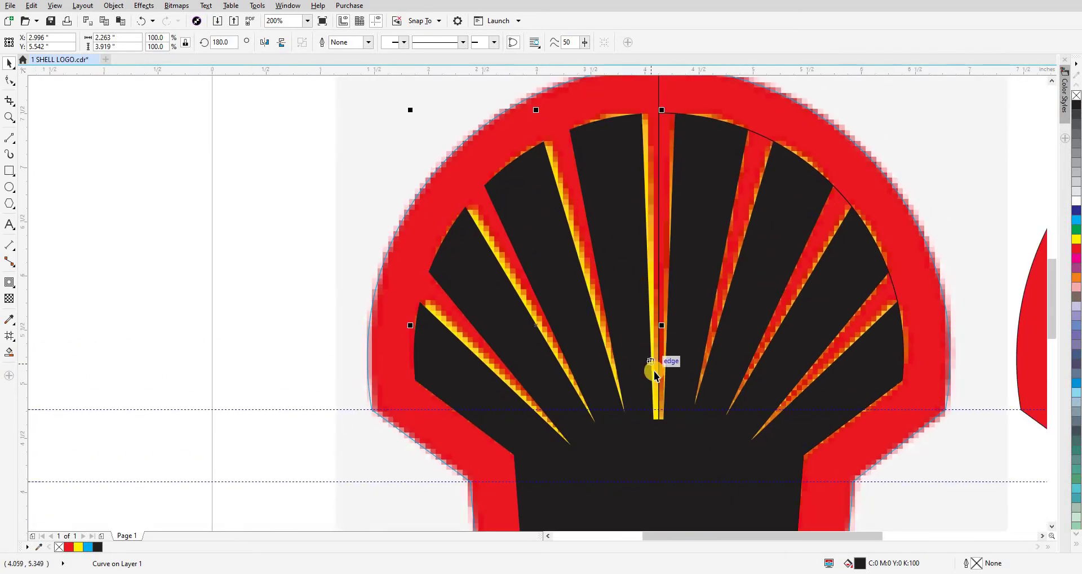
- Undo the mirrored copy and the black smart fill, and delete the short horizontal line across the central stripe's lower tip
{"action": "key", "text": "ctrl+z"}
{"action": "left_click_drag", "start_coordinate": [669, 435], "coordinate": [649, 388]}
{"action": "key", "text": "ctrl+z"}
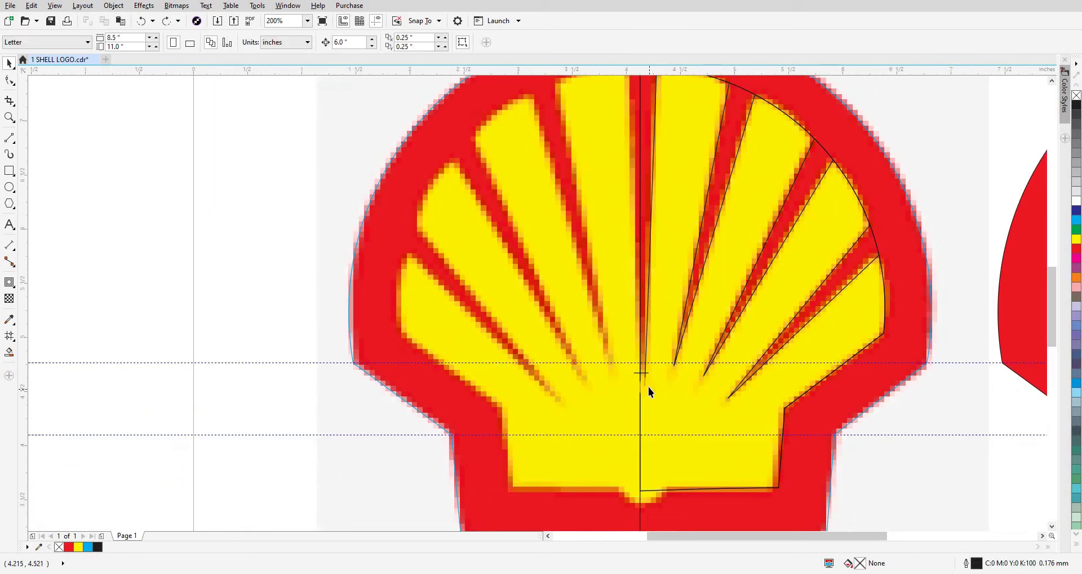
{"action": "scroll", "coordinate": [648, 387], "scroll_direction": "up", "scroll_amount": 1}
{"action": "left_click", "coordinate": [638, 363]}
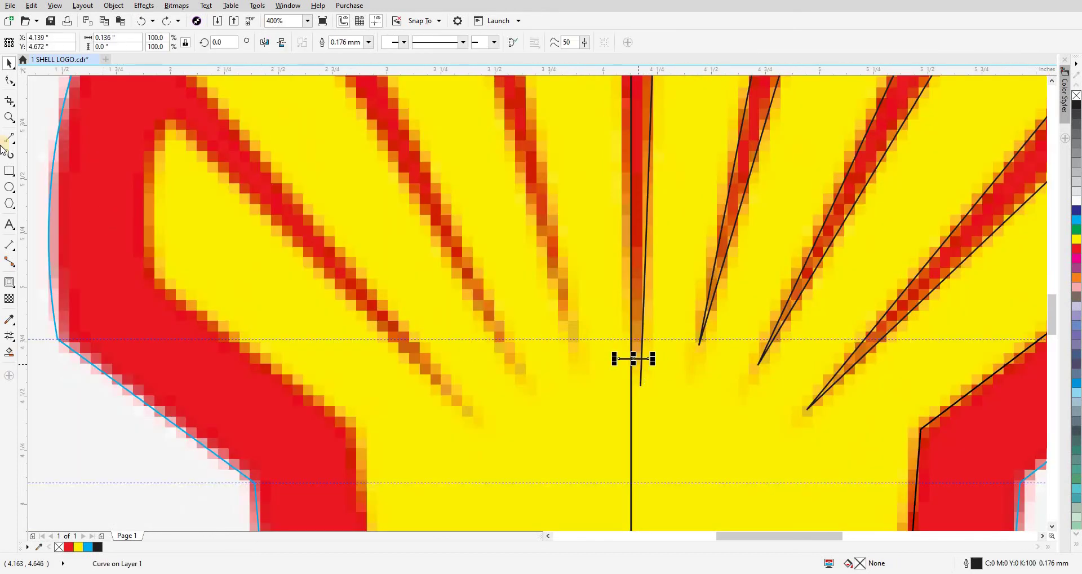
{"action": "key", "text": "Delete"}
- Adjust the lower end of the central stripe's edge line and shift the vertical centre line to X 4.155 inches so they meet
{"action": "left_click", "coordinate": [640, 374]}
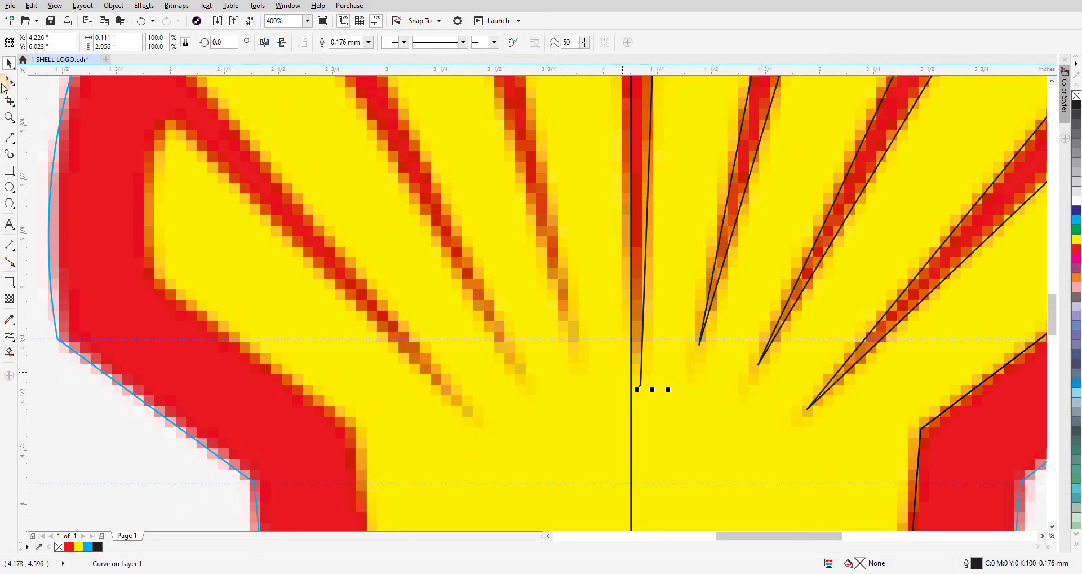
{"action": "left_click", "coordinate": [10, 80]}
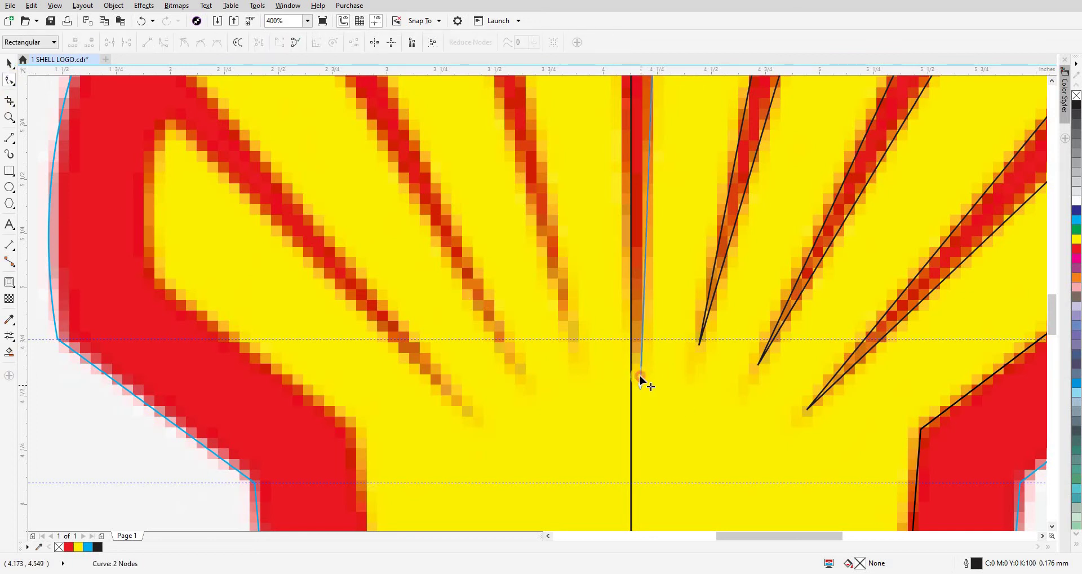
{"action": "left_click_drag", "start_coordinate": [640, 379], "coordinate": [644, 395]}
{"action": "key", "text": "space"}
{"action": "scroll", "coordinate": [639, 395], "scroll_direction": "up", "scroll_amount": 1}
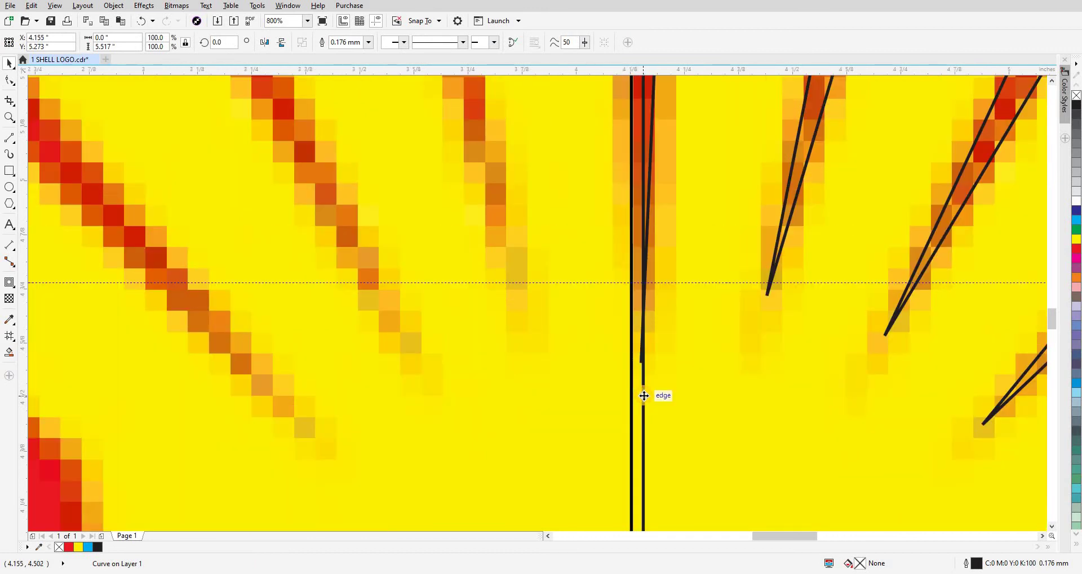
{"action": "scroll", "coordinate": [644, 395], "scroll_direction": "down", "scroll_amount": 3}
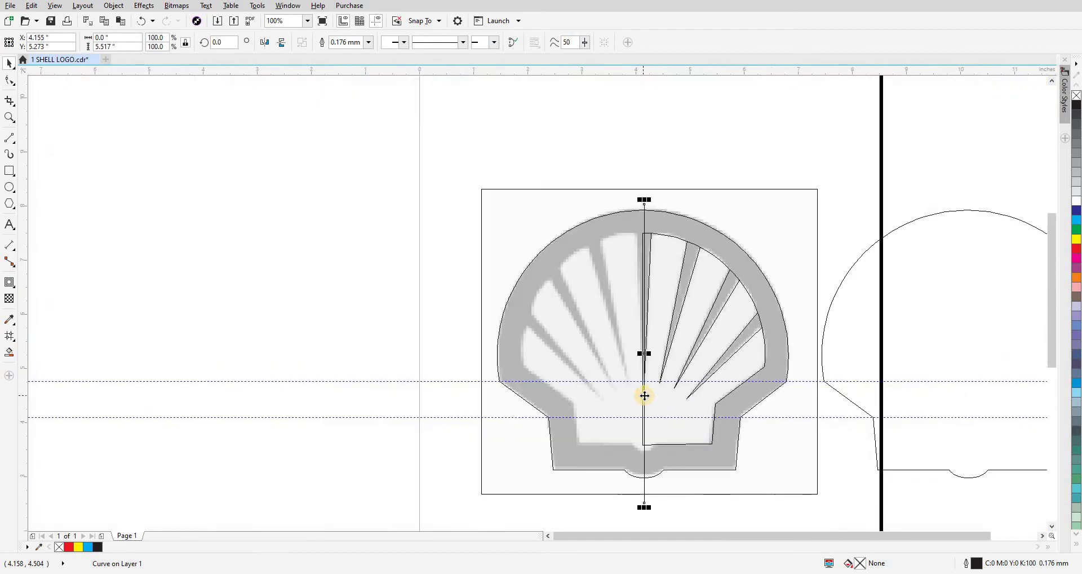
- Smart-fill the right half of the yellow area in black without an outline, bounded by the shifted centre line
{"action": "key", "text": "shift+F9"}
{"action": "left_click", "coordinate": [559, 189]}
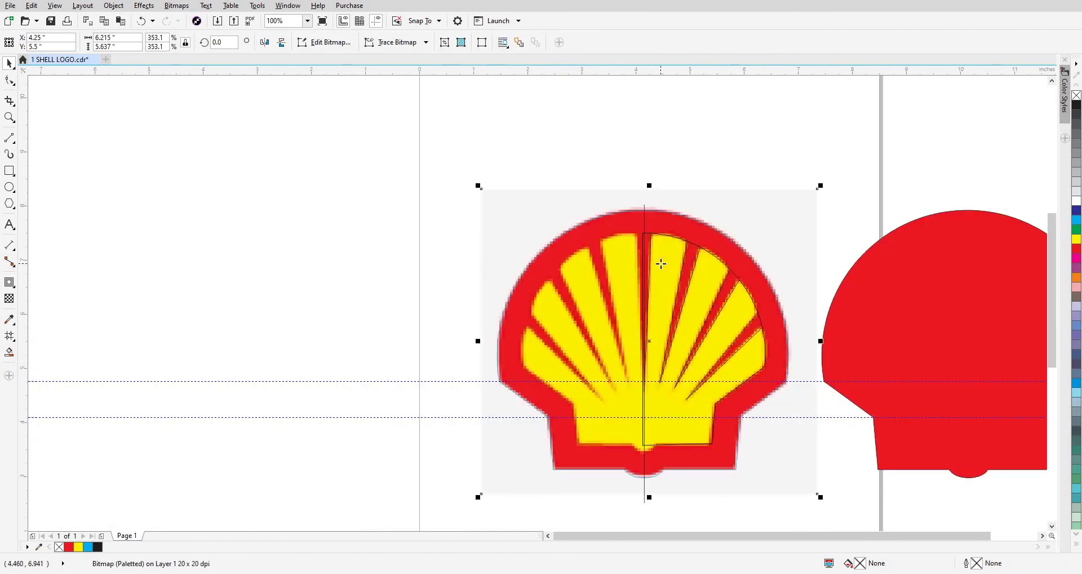
{"action": "left_click", "coordinate": [647, 319]}
{"action": "scroll", "coordinate": [653, 347], "scroll_direction": "up", "scroll_amount": 1}
{"action": "scroll", "coordinate": [654, 350], "scroll_direction": "down", "scroll_amount": 1}
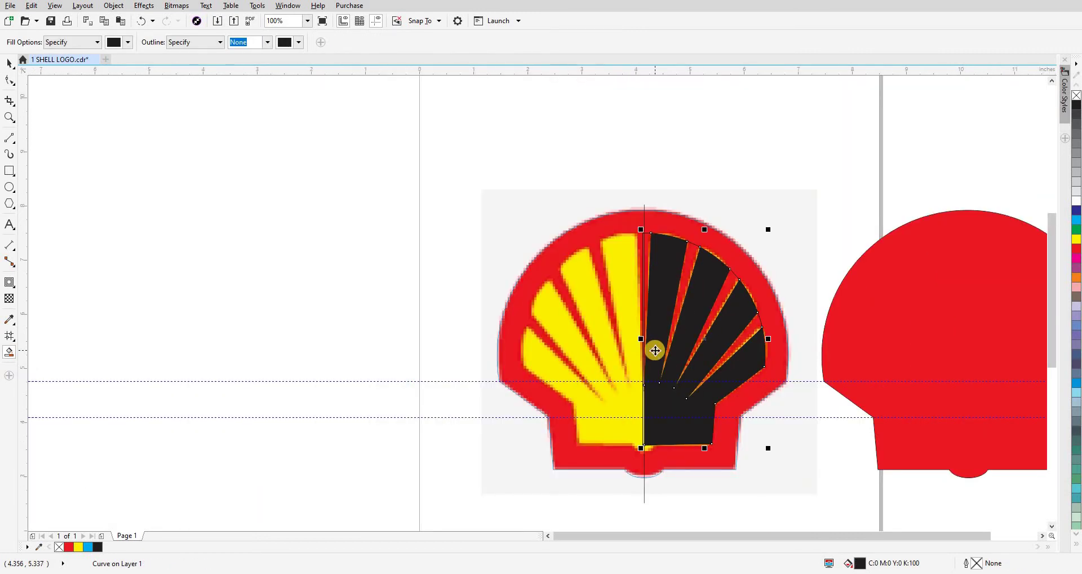
{"action": "key", "text": "space"}
- Draw a rectangle over the logo's left half with its right edge on the centre line
{"action": "left_click", "coordinate": [570, 181]}
{"action": "left_click", "coordinate": [11, 176]}
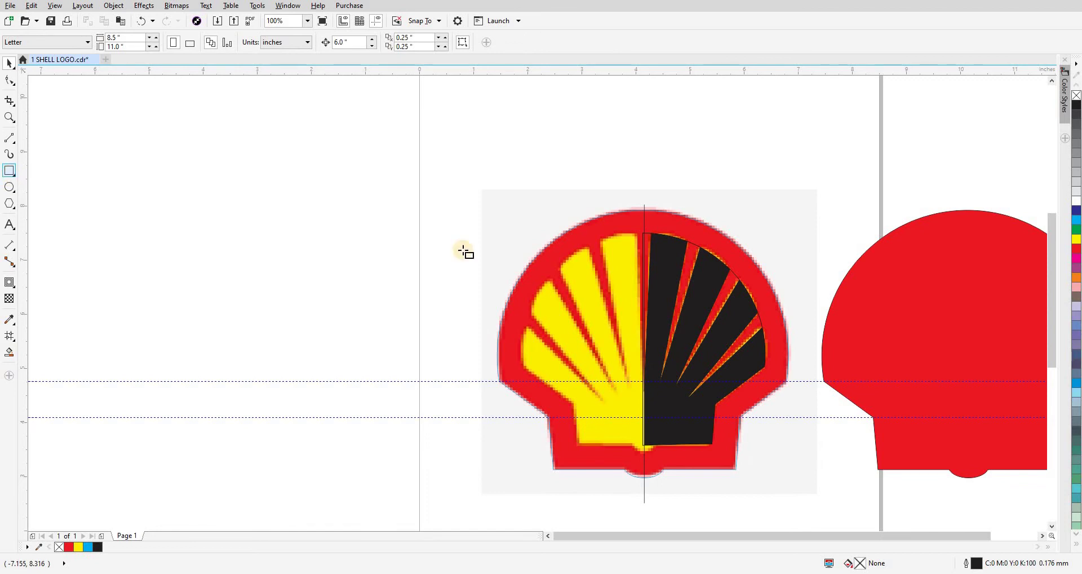
{"action": "left_click_drag", "start_coordinate": [644, 217], "coordinate": [503, 459]}
{"action": "key", "text": "space"}
{"action": "scroll", "coordinate": [650, 241], "scroll_direction": "up", "scroll_amount": 3}
{"action": "left_click", "coordinate": [631, 243], "text": "shift"}
{"action": "scroll", "coordinate": [628, 243], "scroll_direction": "down", "scroll_amount": 3}
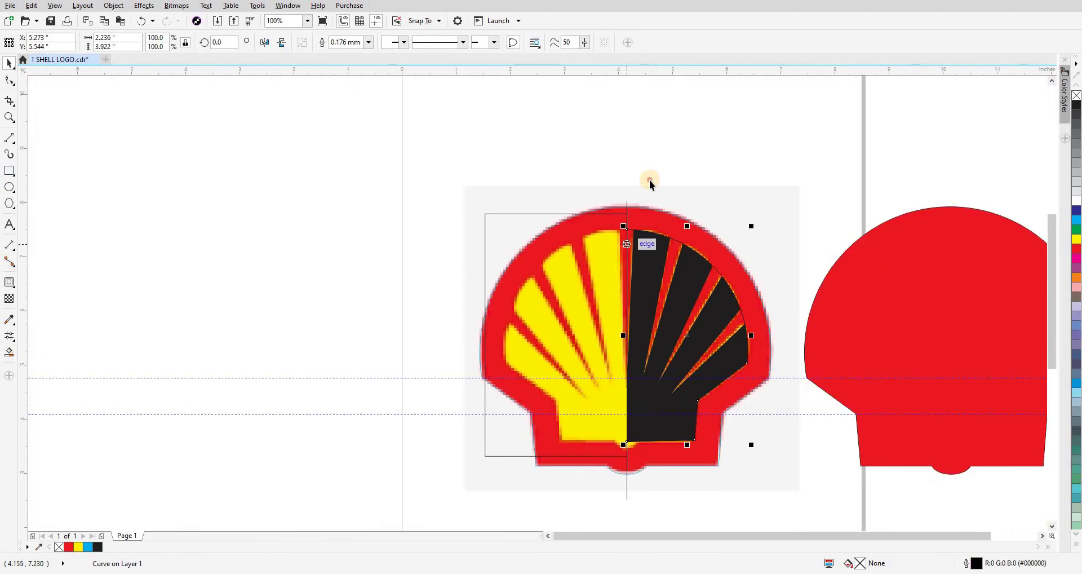
- Delete the rectangle, the traced outline around the black half and the vertical centre line
{"action": "left_click", "coordinate": [633, 239]}
{"action": "left_click", "coordinate": [628, 237]}
{"action": "key", "text": "Delete"}
{"action": "left_click", "coordinate": [628, 228]}
{"action": "key", "text": "Delete"}
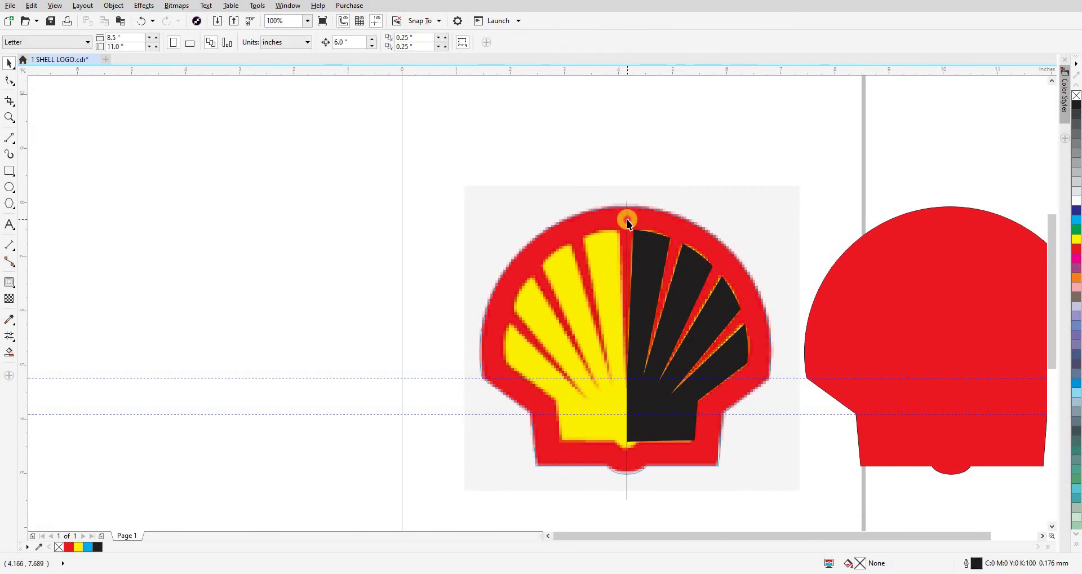
{"action": "left_click", "coordinate": [627, 221]}
{"action": "key", "text": "Delete"}
{"action": "left_click_drag", "start_coordinate": [654, 232], "coordinate": [663, 156]}
{"action": "key", "text": "ctrl+z"}
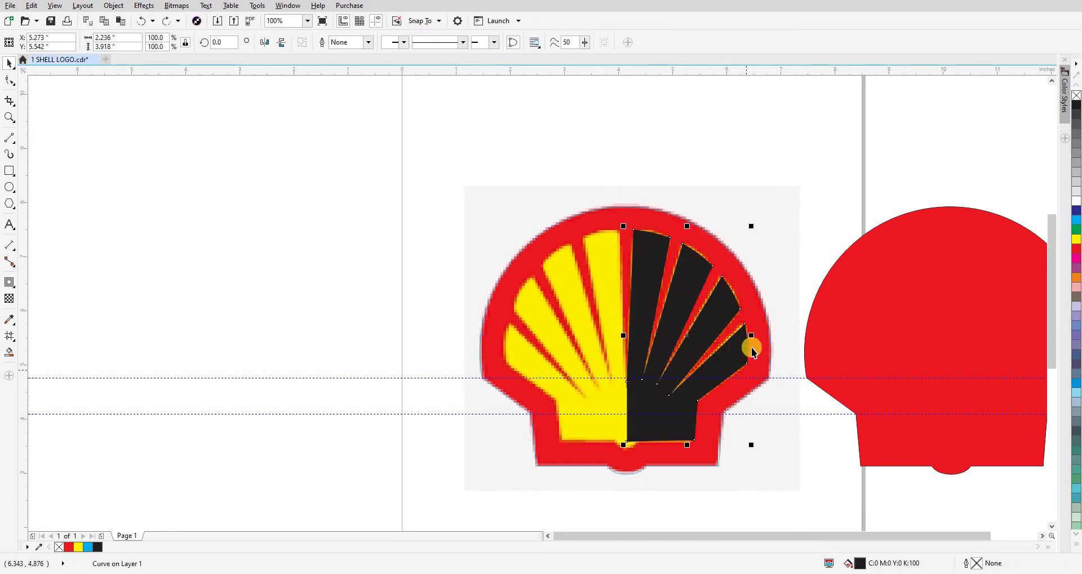
- Mirror a copy of the black half horizontally to the left and join both halves into a single curve
{"action": "left_click_drag", "start_coordinate": [752, 336], "coordinate": [424, 283]}
{"action": "right_click", "coordinate": [640, 322]}
{"action": "left_click", "coordinate": [641, 300], "text": "shift"}
{"action": "key", "text": "ctrl+l"}
{"action": "key", "text": "ctrl+z"}
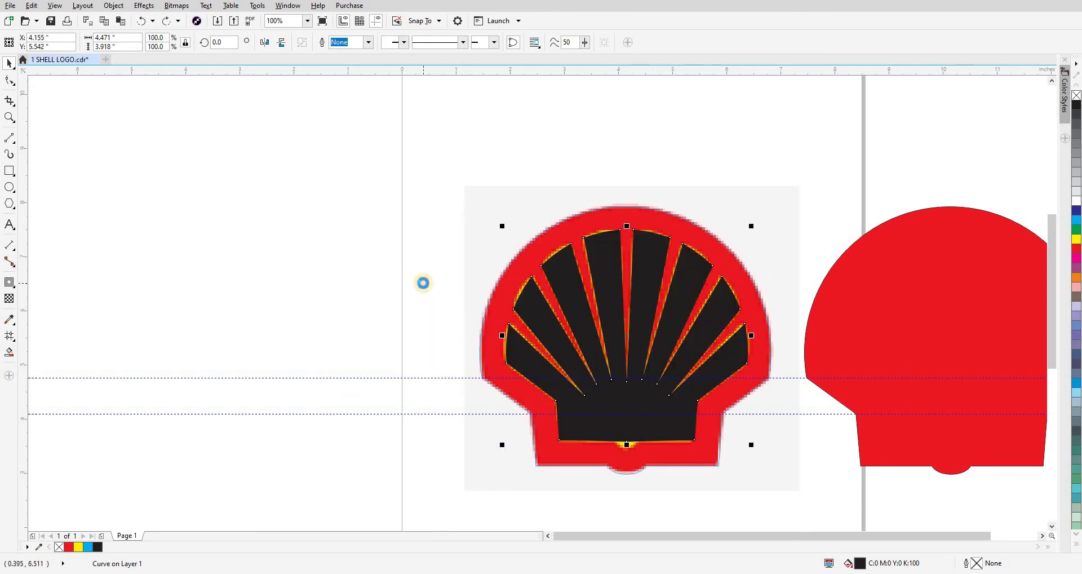
- Move the joined black ribbed shape 6 inches to the right onto the red silhouette
{"action": "scroll", "coordinate": [424, 283], "scroll_direction": "down", "scroll_amount": 1}
{"action": "left_click_drag", "start_coordinate": [525, 309], "coordinate": [687, 308]}
{"action": "left_click", "coordinate": [787, 407]}
- Draw an ellipse about 0.438 by 0.278 inches over the small yellow bump at the middle of the bitmap's lower yellow edge
{"action": "key", "text": "F2"}
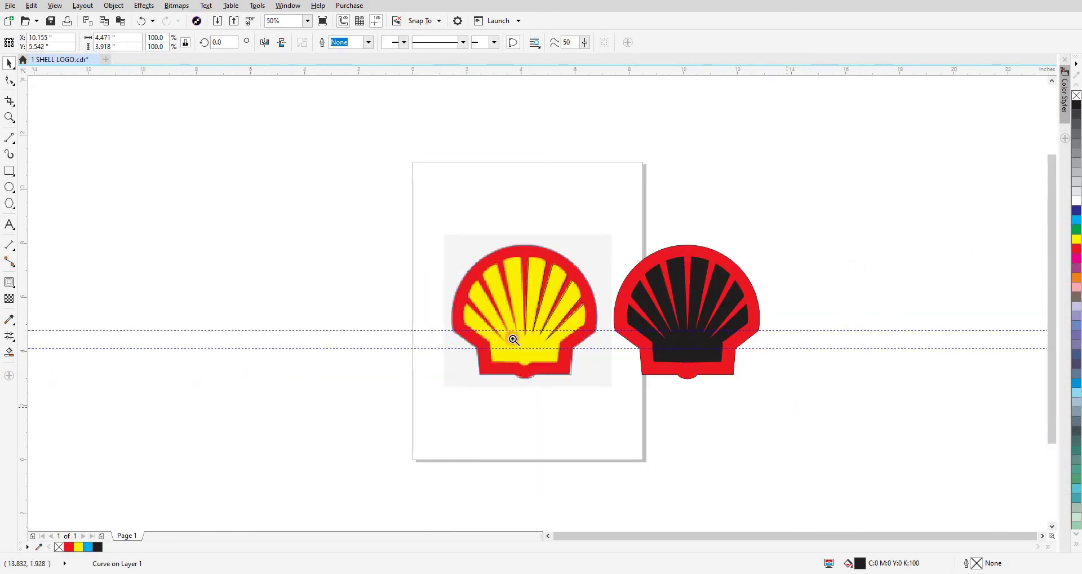
{"action": "left_click_drag", "start_coordinate": [473, 318], "coordinate": [561, 394]}
{"action": "left_click", "coordinate": [9, 188]}
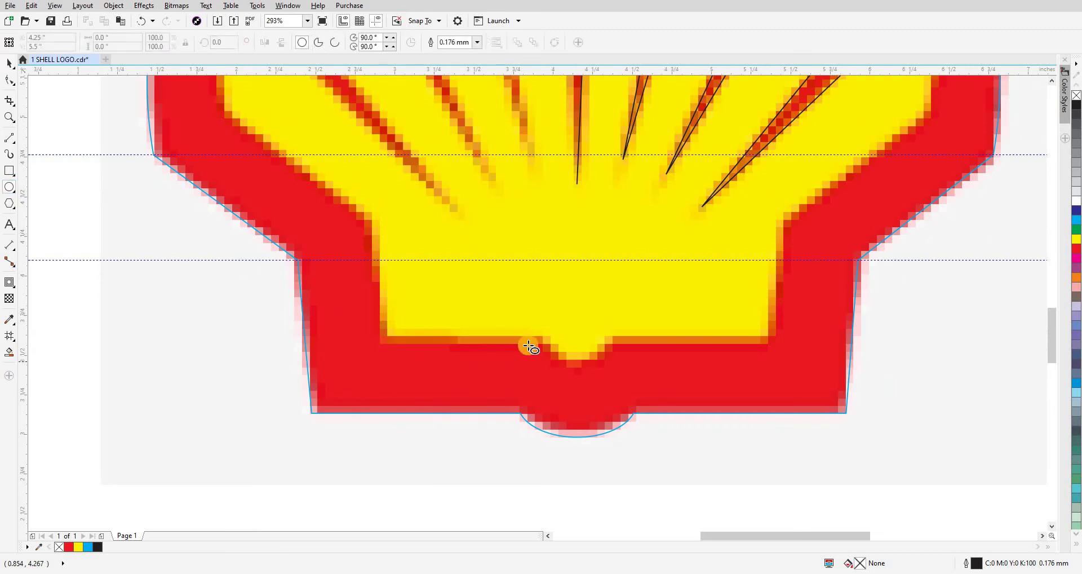
{"action": "left_click_drag", "start_coordinate": [544, 320], "coordinate": [612, 363]}
{"action": "key", "text": "space"}
- Try to move the ellipse onto the black shape's lower edge and combine the two objects
{"action": "scroll", "coordinate": [472, 360], "scroll_direction": "down", "scroll_amount": 2}
{"action": "left_click_drag", "start_coordinate": [498, 353], "coordinate": [745, 353]}
{"action": "scroll", "coordinate": [788, 362], "scroll_direction": "up", "scroll_amount": 1}
{"action": "left_click", "coordinate": [718, 326], "text": "shift"}
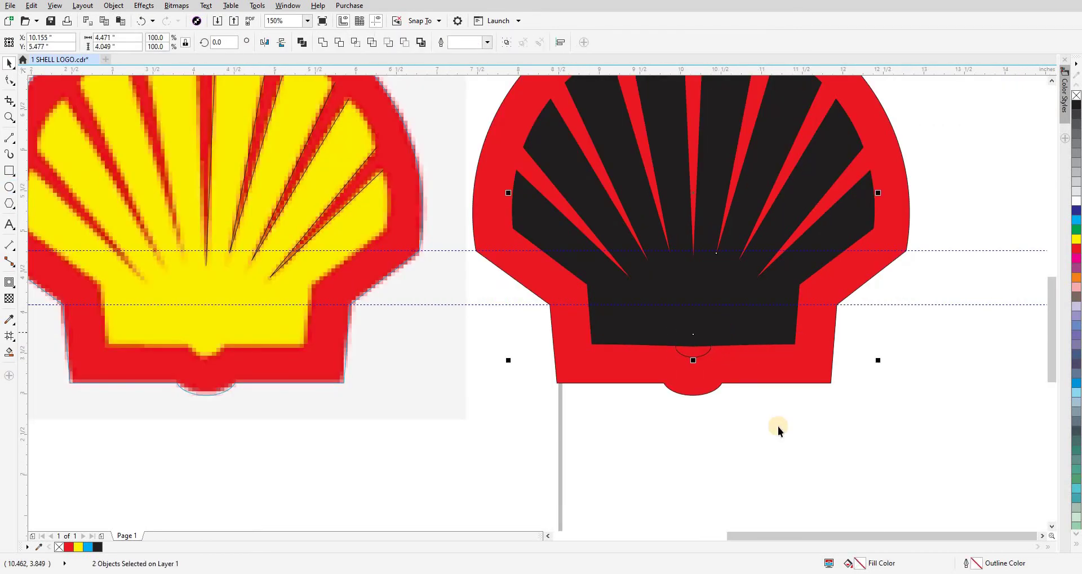
{"action": "key", "text": "ctrl+l"}
{"action": "left_click", "coordinate": [718, 428]}
{"action": "scroll", "coordinate": [718, 428], "scroll_direction": "down", "scroll_amount": 1}
{"action": "key", "text": "ctrl+z"}
{"action": "key", "text": "ctrl+z"}
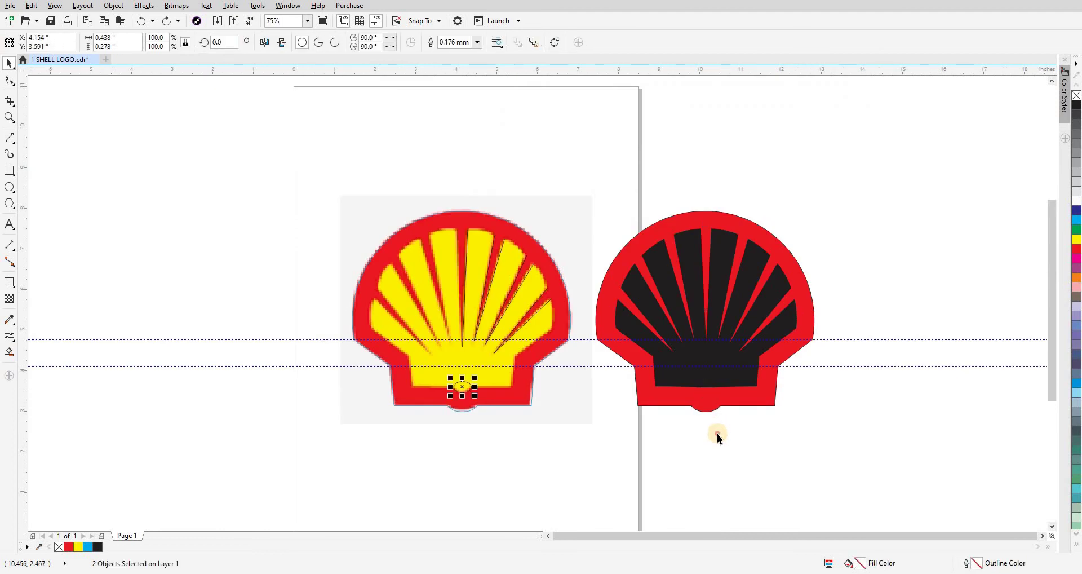
{"action": "left_click", "coordinate": [718, 431]}
- Refit the ellipse to the yellow bump, making it about 0.438 by 0.277 inches with its centre at Y 3.613 inches
{"action": "key", "text": "F2"}
{"action": "left_click_drag", "start_coordinate": [432, 353], "coordinate": [497, 402]}
{"action": "left_click", "coordinate": [596, 389]}
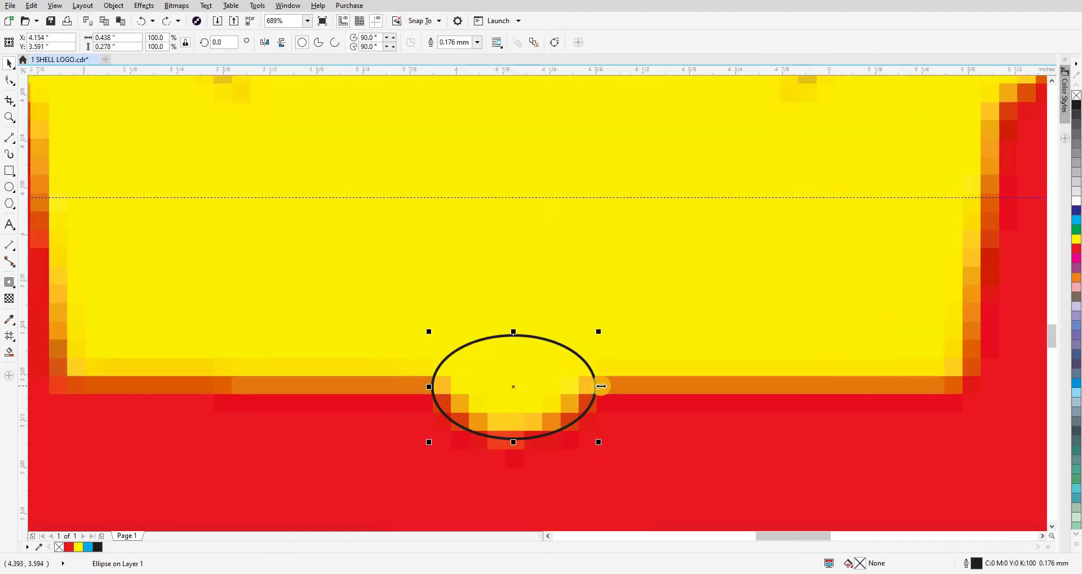
{"action": "left_click_drag", "start_coordinate": [601, 386], "coordinate": [590, 386]}
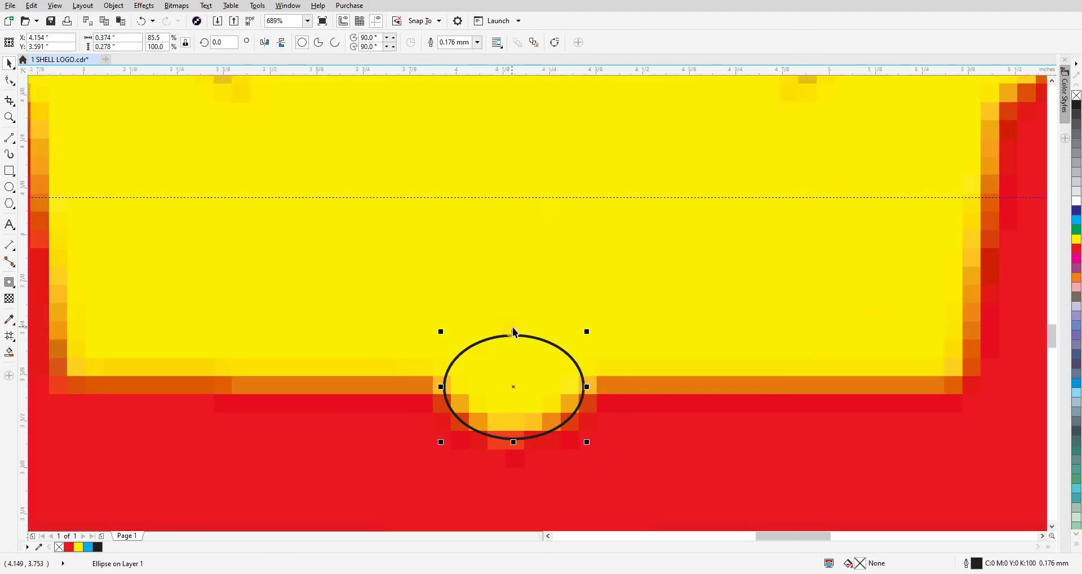
{"action": "left_click_drag", "start_coordinate": [513, 332], "coordinate": [513, 322]}
{"action": "left_click_drag", "start_coordinate": [589, 382], "coordinate": [600, 382]}
{"action": "left_click_drag", "start_coordinate": [515, 439], "coordinate": [514, 430]}
- Move the ellipse 6 inches to the right onto the black shape's lower edge and weld it to the black shape
{"action": "scroll", "coordinate": [428, 384], "scroll_direction": "down", "scroll_amount": 5}
{"action": "left_click_drag", "start_coordinate": [430, 384], "coordinate": [691, 384]}
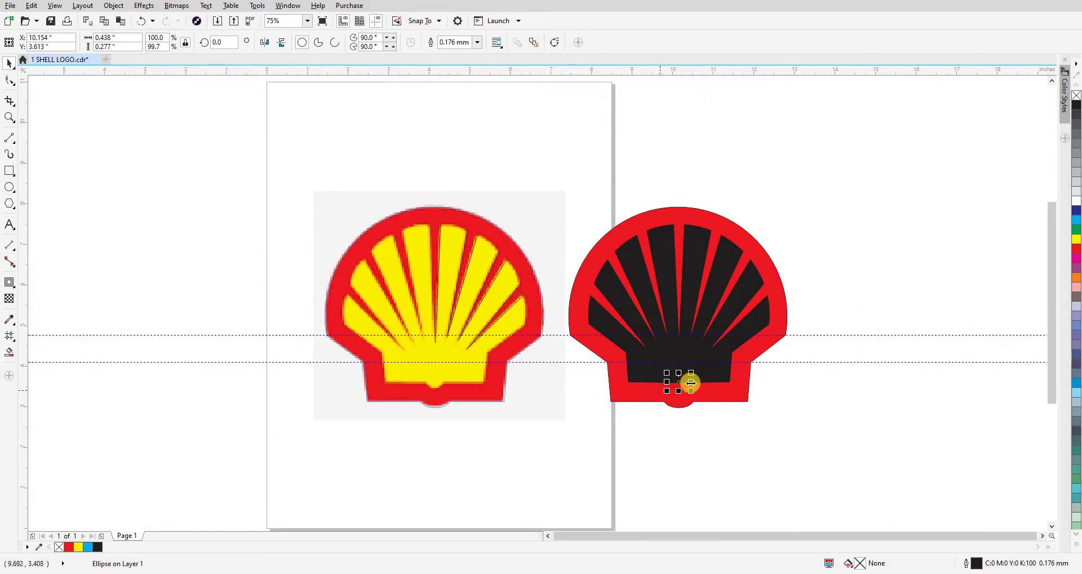
{"action": "left_click", "coordinate": [700, 376], "text": "shift"}
{"action": "key", "text": "w"}
{"action": "left_click", "coordinate": [702, 438]}
{"action": "left_click", "coordinate": [702, 371]}
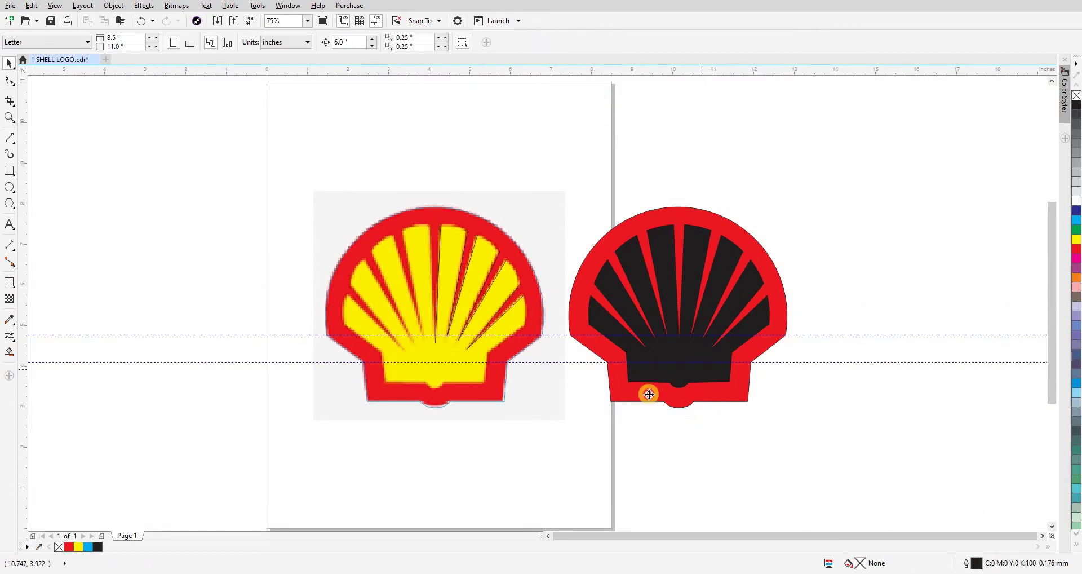
- Fill the welded ribbed shape with yellow and remove the outline from both the yellow shape and the red silhouette
{"action": "left_click", "coordinate": [78, 547]}
{"action": "left_click_drag", "start_coordinate": [864, 426], "coordinate": [558, 191]}
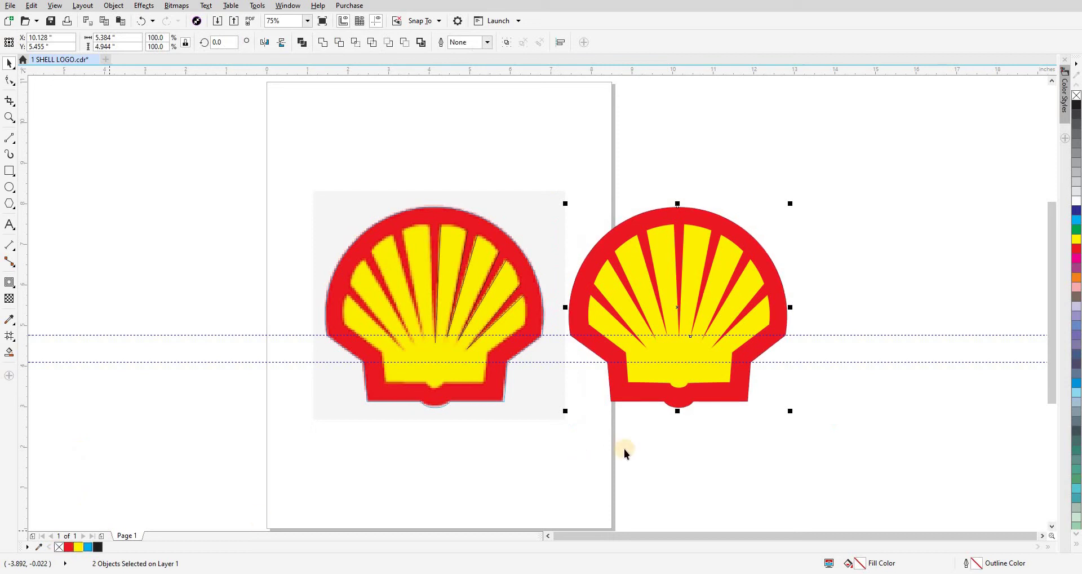
{"action": "left_click", "coordinate": [266, 212]}
{"action": "left_click_drag", "start_coordinate": [266, 212], "coordinate": [889, 464]}
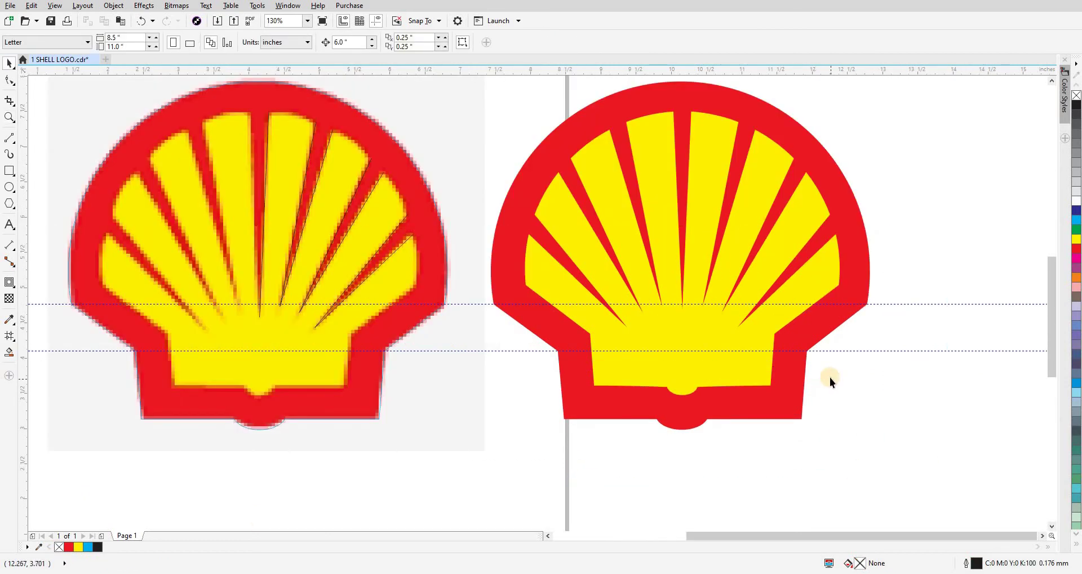
- Delete the two horizontal guidelines crossing the logo
{"action": "left_click", "coordinate": [838, 350]}
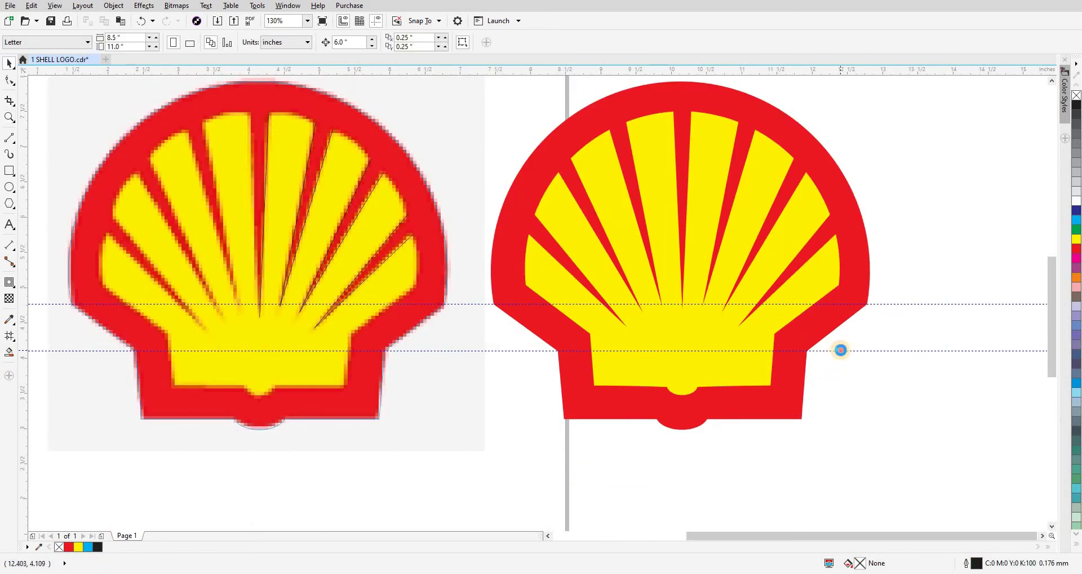
{"action": "key", "text": "Delete"}
{"action": "left_click", "coordinate": [887, 303]}
{"action": "key", "text": "Delete"}
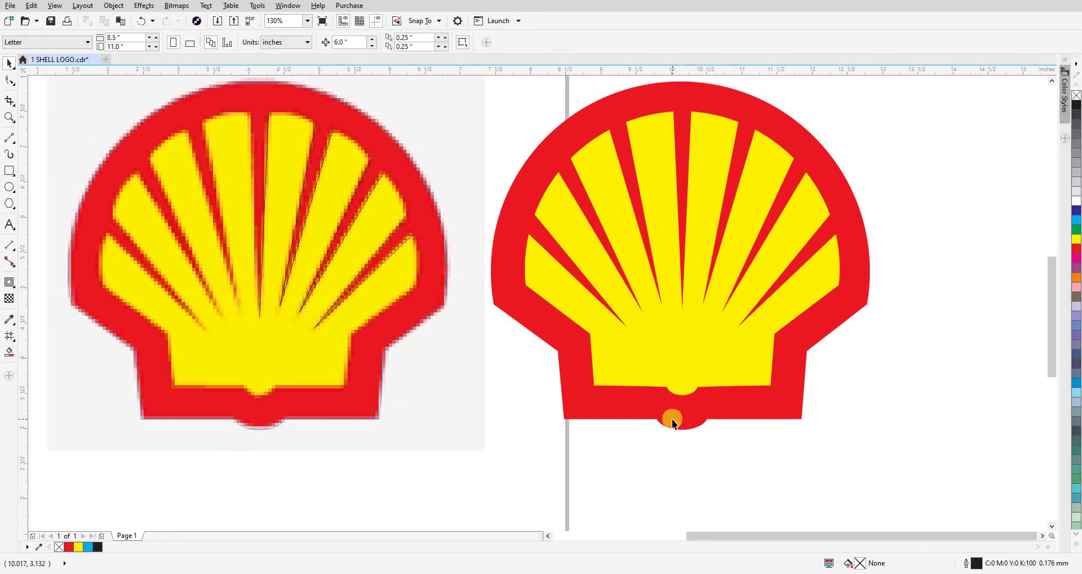
- Examine the redrawn logo next to the bitmap in wireframe view and in full colour at close range
{"action": "key", "text": "shift+F9"}
{"action": "scroll", "coordinate": [696, 330], "scroll_direction": "down", "scroll_amount": 3}
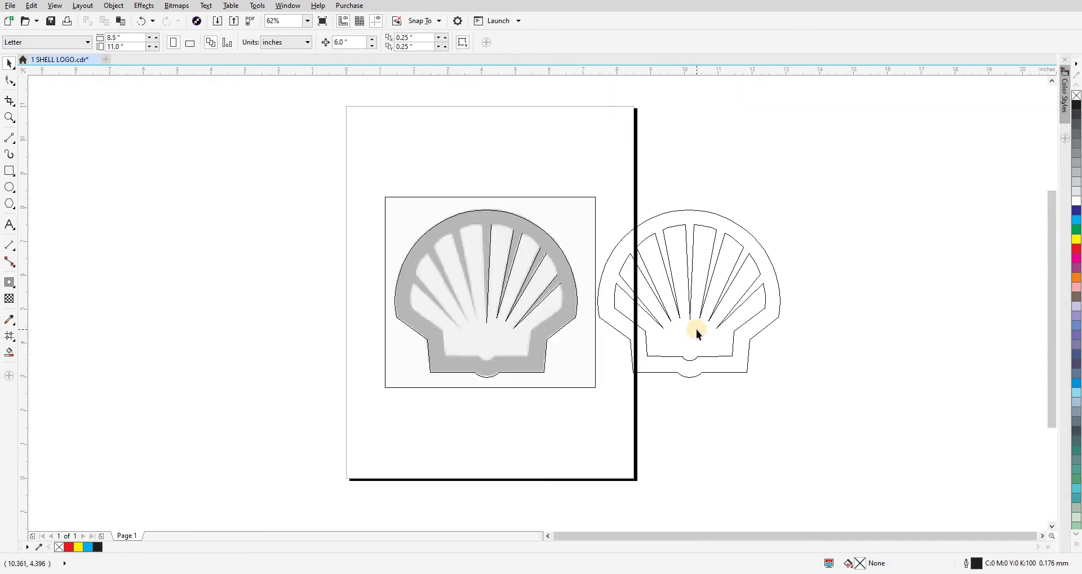
{"action": "key", "text": "shift+F9"}
{"action": "key", "text": "F2"}
{"action": "left_click_drag", "start_coordinate": [600, 189], "coordinate": [778, 387]}
{"action": "scroll", "coordinate": [606, 308], "scroll_direction": "down", "scroll_amount": 3}
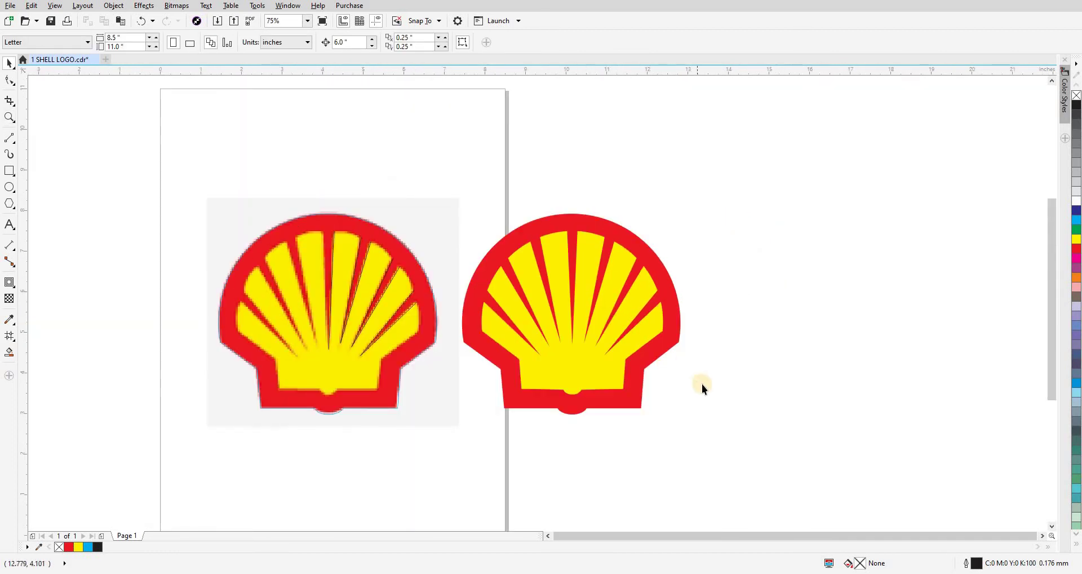
{"action": "key", "text": "F2"}
{"action": "left_click_drag", "start_coordinate": [475, 204], "coordinate": [735, 396]}
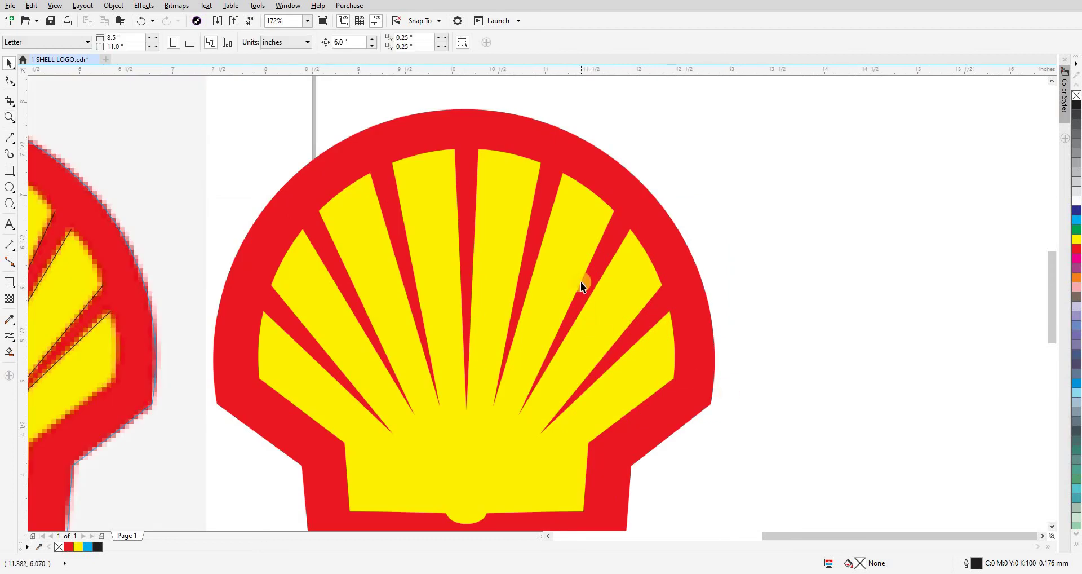
{"action": "left_click_drag", "start_coordinate": [581, 282], "coordinate": [630, 248]}
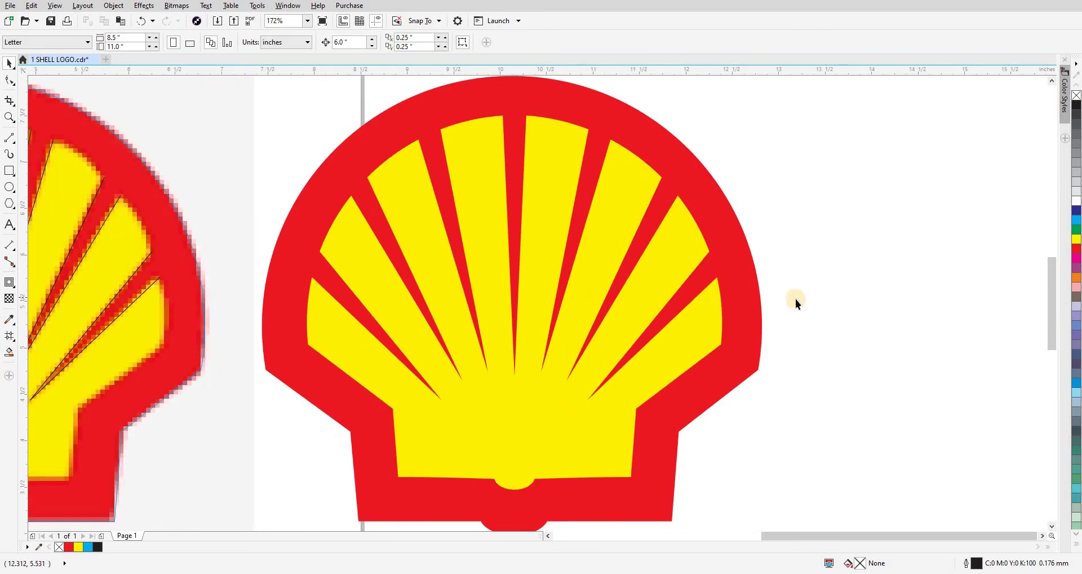
- Try moving the yellow ribbed shape and the red silhouette apart to check that they are separate objects, and restore them
{"action": "left_click", "coordinate": [534, 206]}
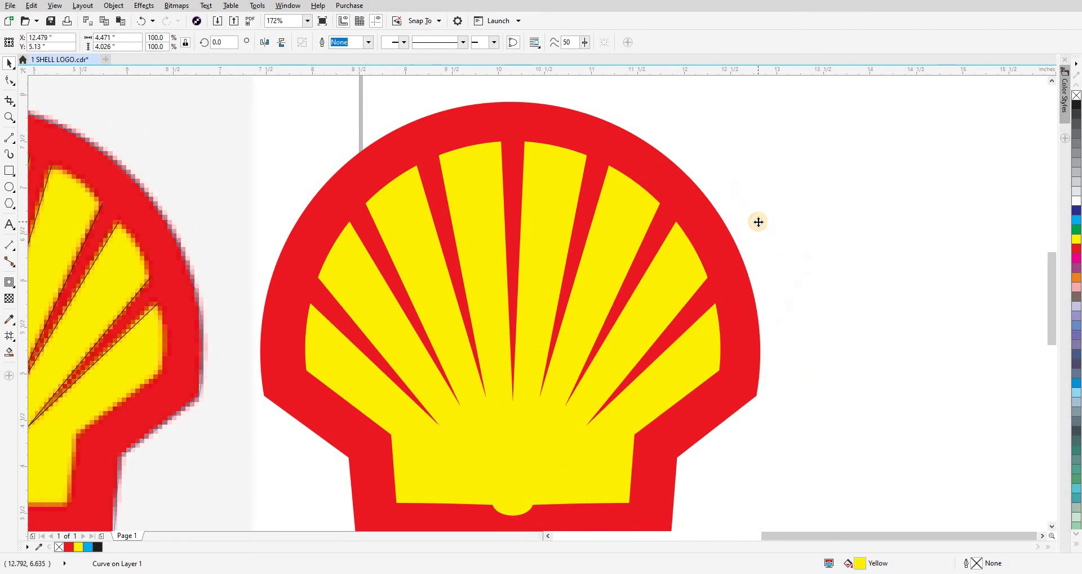
{"action": "left_click_drag", "start_coordinate": [646, 163], "coordinate": [710, 135]}
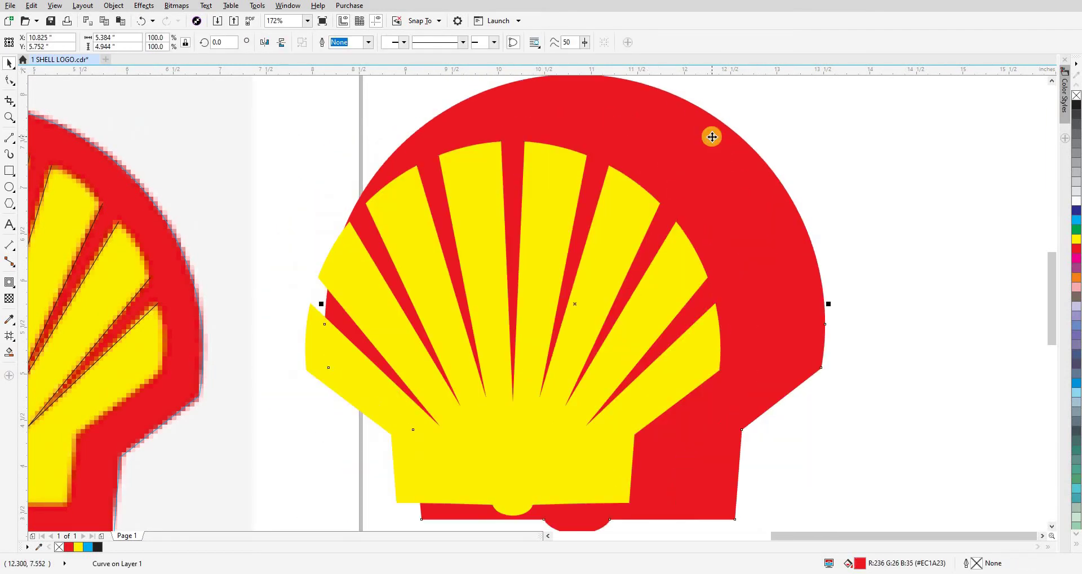
{"action": "key", "text": "ctrl+z"}
{"action": "left_click", "coordinate": [815, 271]}
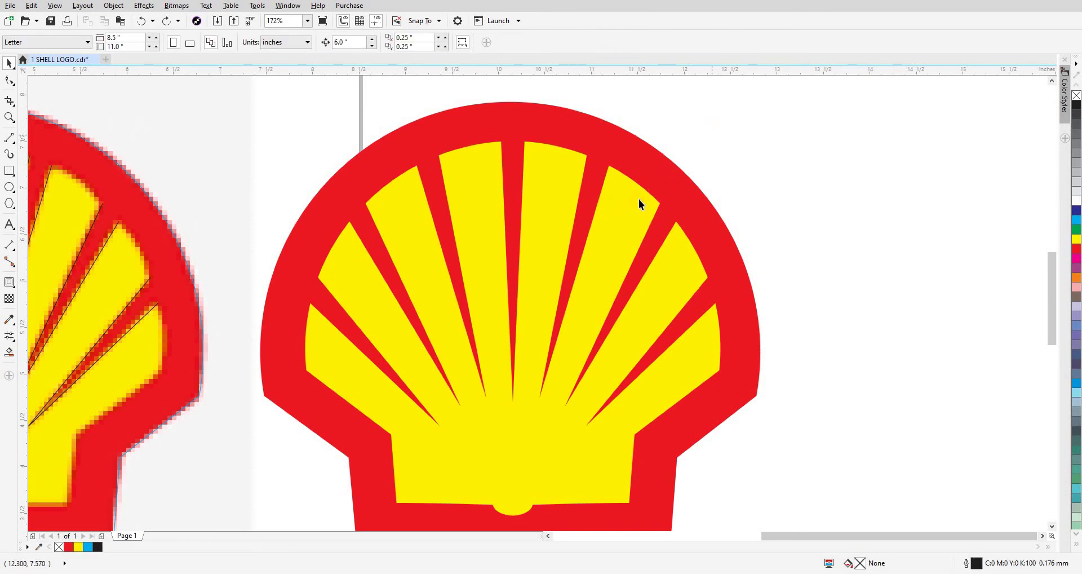
- Inspect the edges of the yellow ribs up close and the red silhouette behind them
{"action": "left_click", "coordinate": [608, 197]}
{"action": "scroll", "coordinate": [602, 180], "scroll_direction": "up", "scroll_amount": 5}
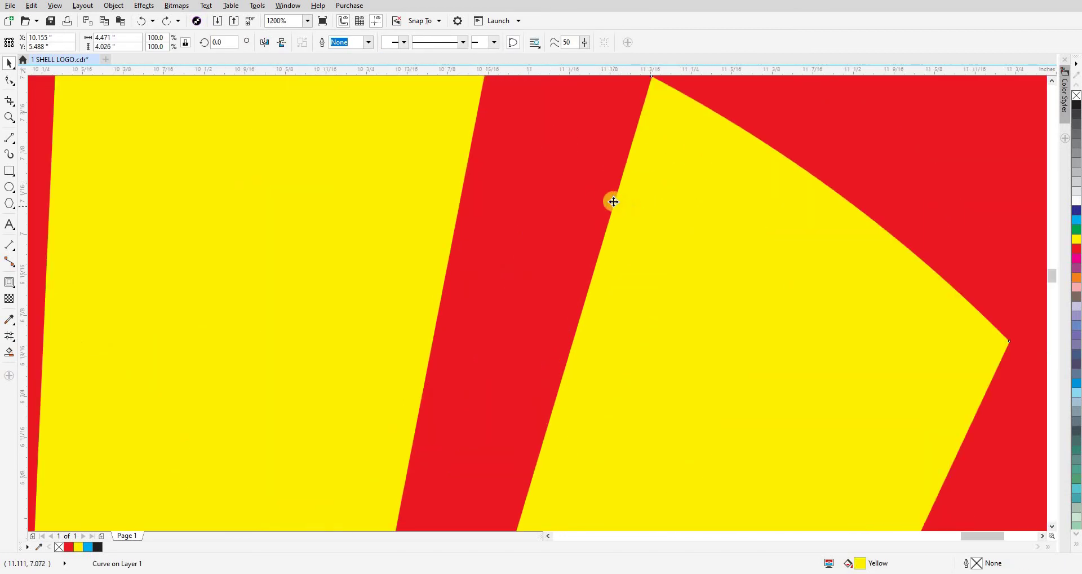
{"action": "scroll", "coordinate": [583, 225], "scroll_direction": "down", "scroll_amount": 5}
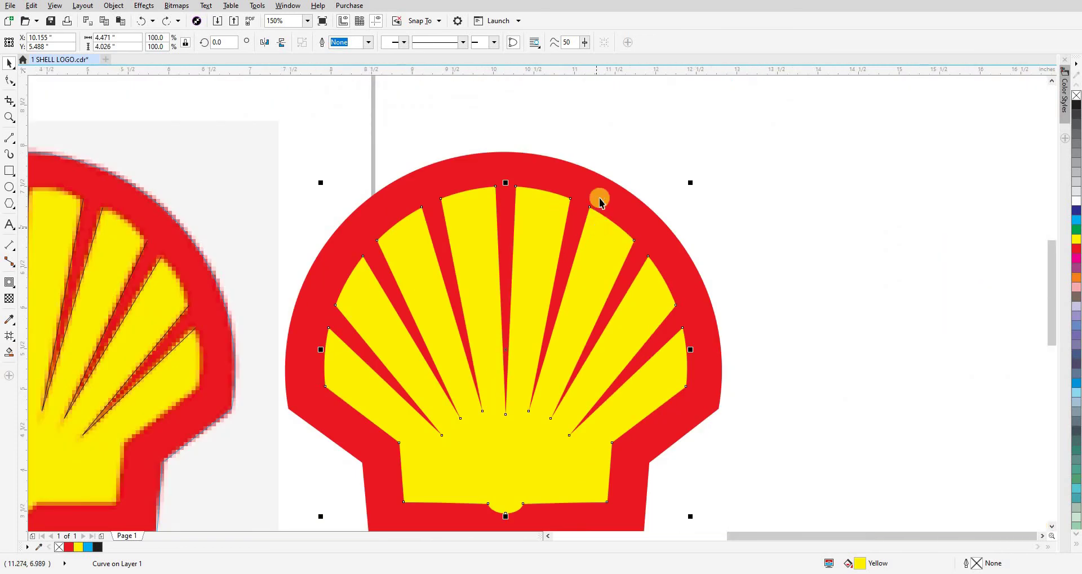
{"action": "left_click", "coordinate": [589, 180]}
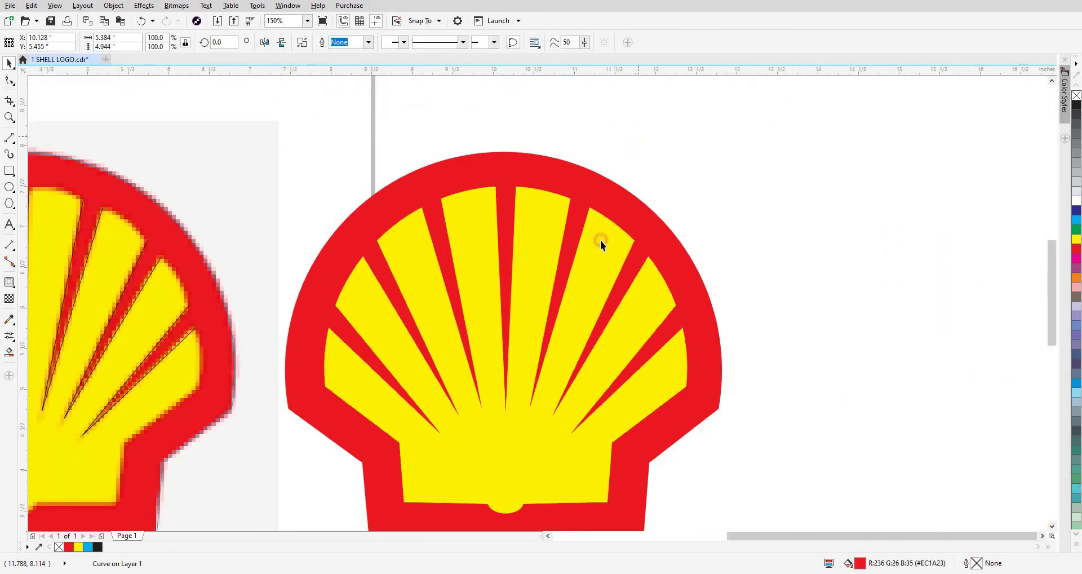
- Try moving the yellow ribbed shape off the red silhouette to reveal the cut-outs, and return it to its place
{"action": "left_click_drag", "start_coordinate": [600, 241], "coordinate": [738, 269]}
{"action": "key", "text": "ctrl+z"}
{"action": "scroll", "coordinate": [533, 236], "scroll_direction": "down", "scroll_amount": 2}
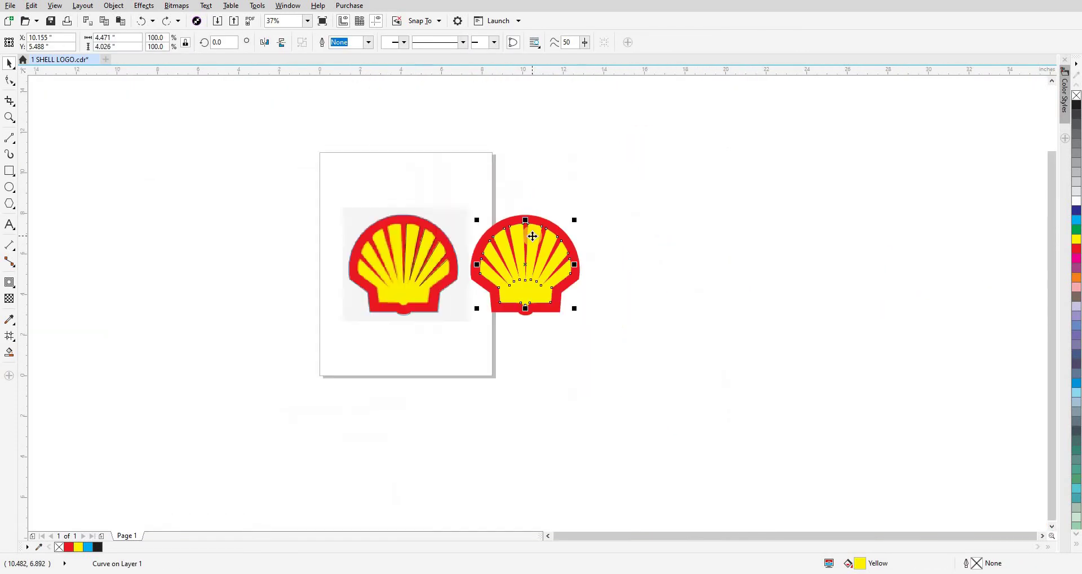
{"action": "key", "text": "Right"}
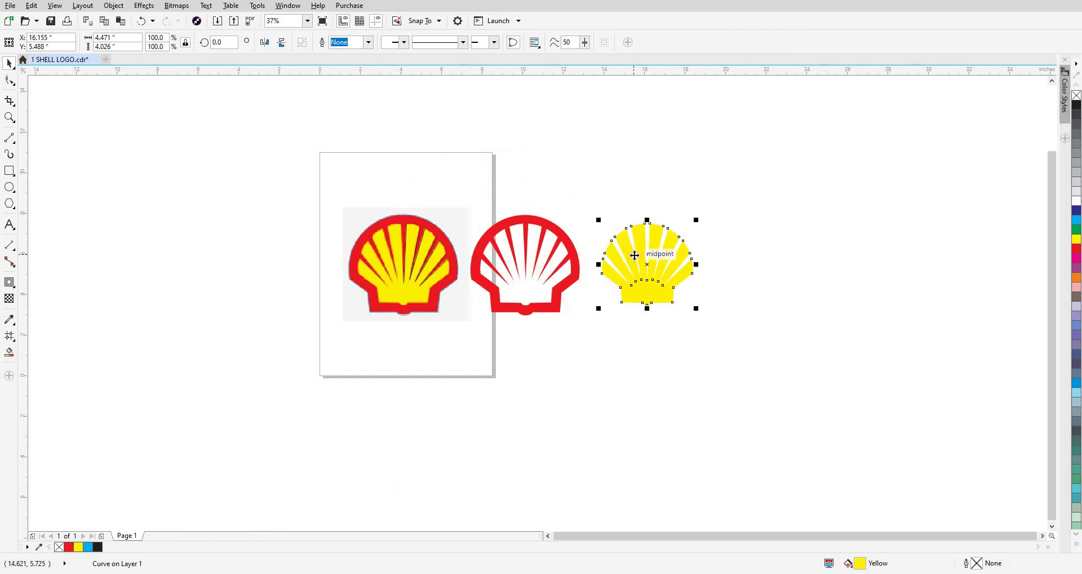
{"action": "key", "text": "Left"}
- Apply a one-step outside contour with a 0.1 mm offset to the yellow ribbed shape
{"action": "left_click", "coordinate": [645, 304]}
{"action": "key", "text": "F2"}
{"action": "left_click_drag", "start_coordinate": [581, 263], "coordinate": [421, 190]}
{"action": "scroll", "coordinate": [396, 171], "scroll_direction": "up", "scroll_amount": 4}
{"action": "key", "text": "shift+F9"}
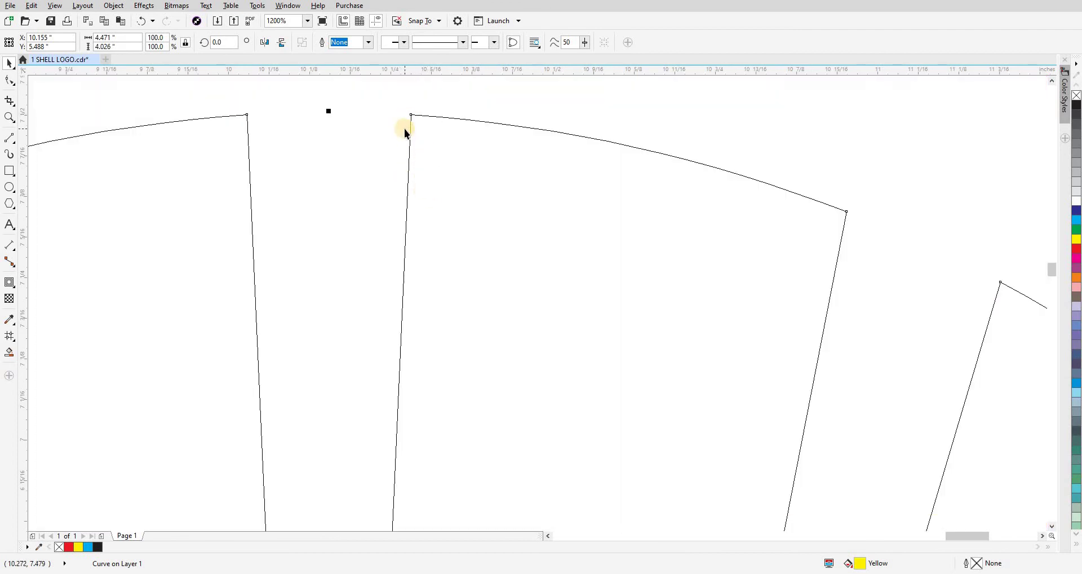
{"action": "scroll", "coordinate": [406, 133], "scroll_direction": "up", "scroll_amount": 2}
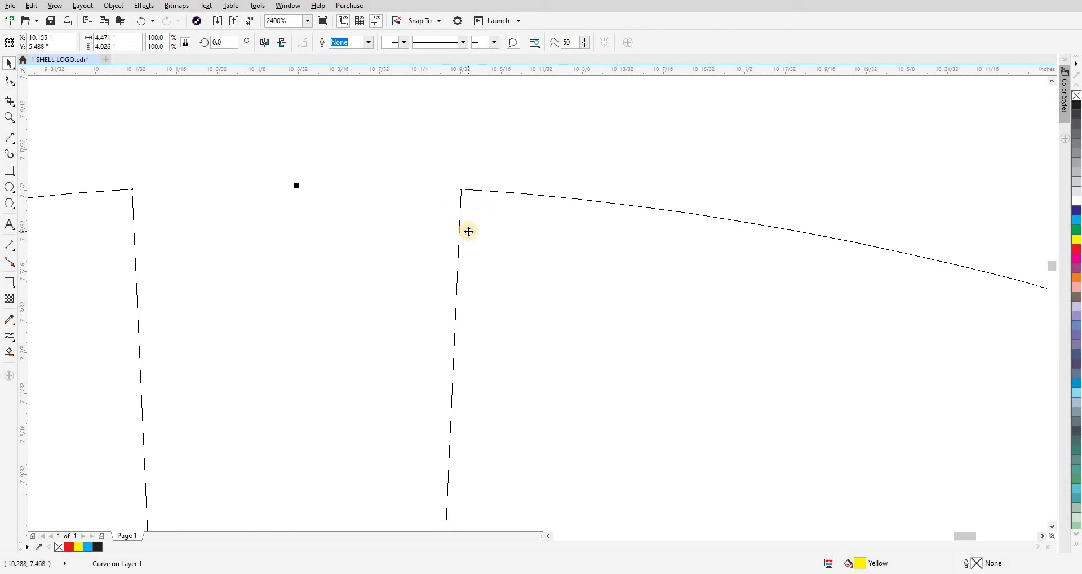
{"action": "scroll", "coordinate": [470, 232], "scroll_direction": "down", "scroll_amount": 4}
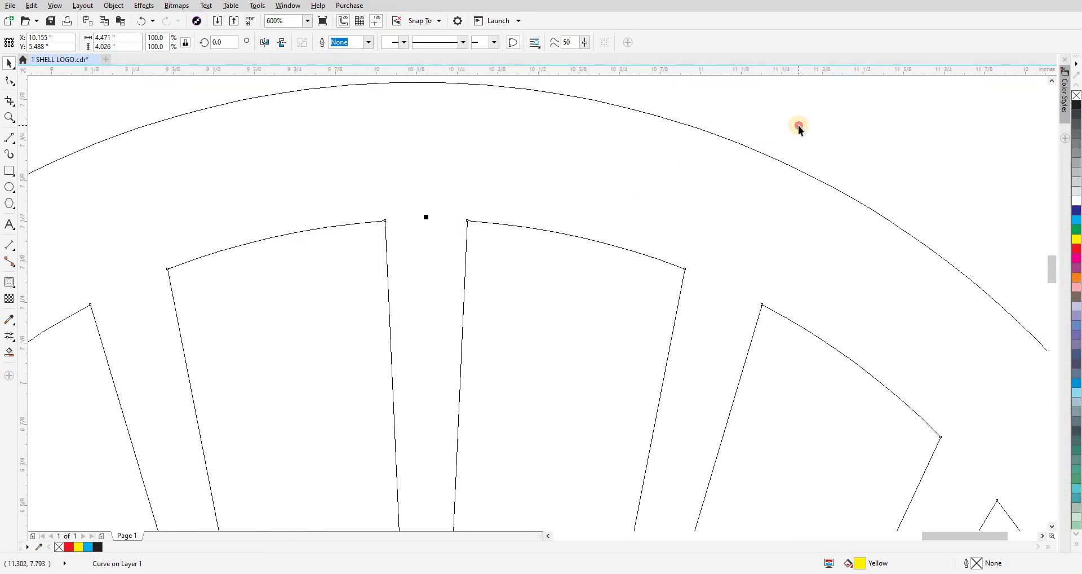
{"action": "left_click", "coordinate": [601, 264]}
{"action": "left_click", "coordinate": [601, 264]}
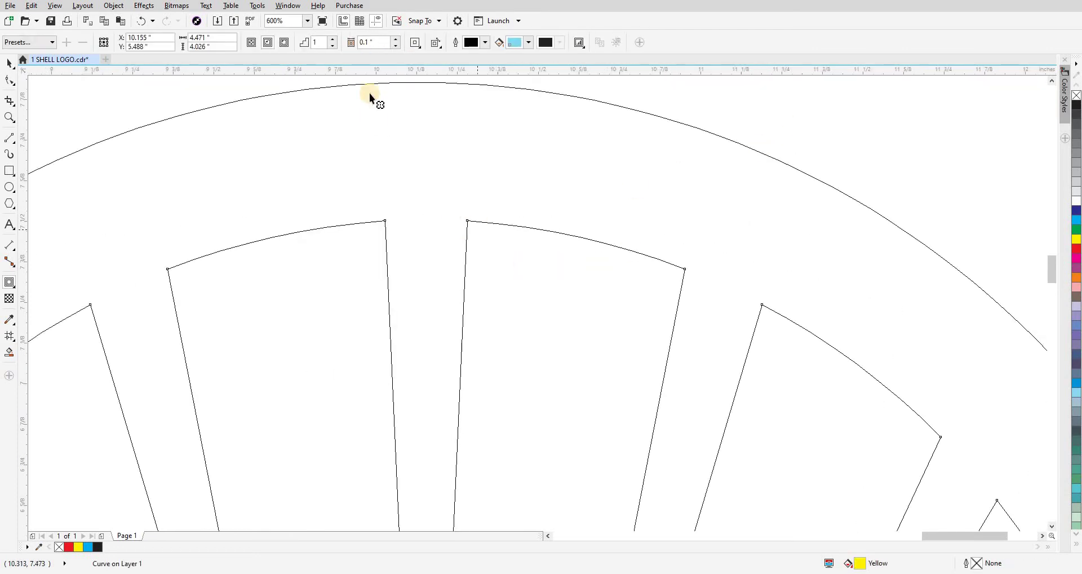
{"action": "triple_click", "coordinate": [379, 43]}
{"action": "type", "text": "0"}
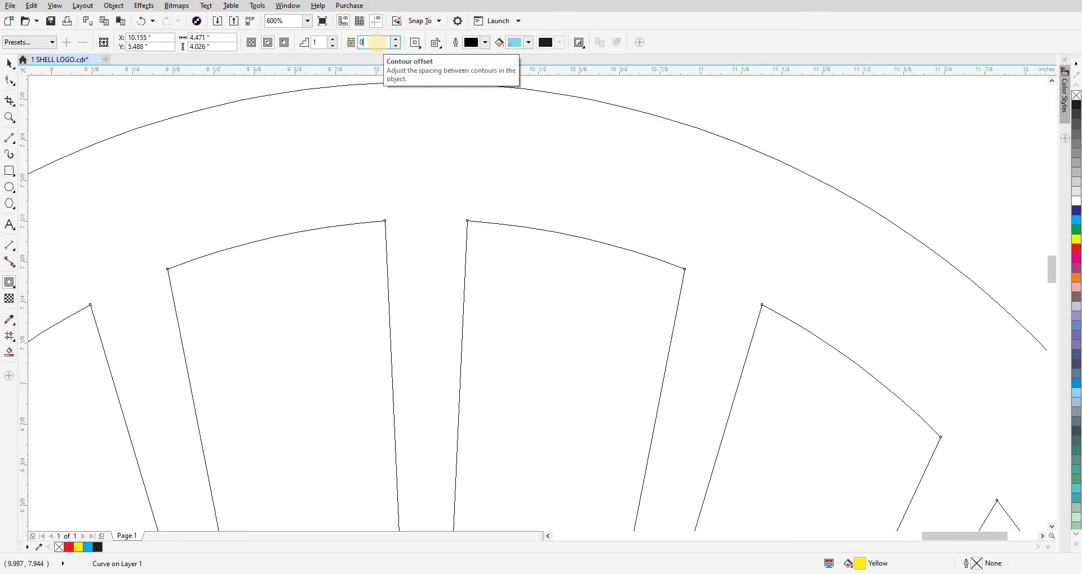
{"action": "type", "text": ".004"}
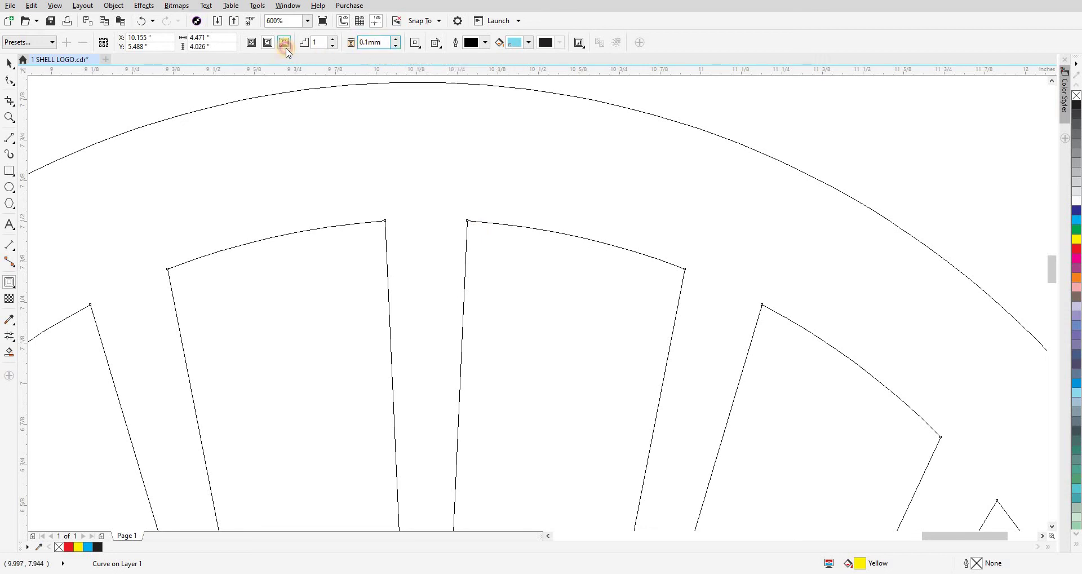
{"action": "key", "text": "Return"}
- Examine the contour around the top ribs up close in wireframe view and in full colour
{"action": "scroll", "coordinate": [641, 273], "scroll_direction": "up", "scroll_amount": 10}
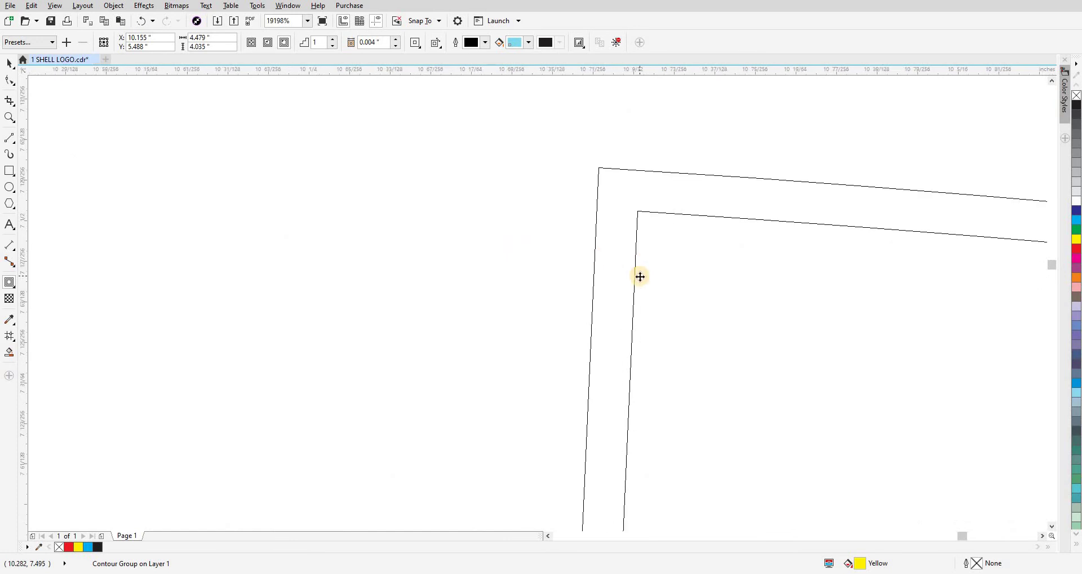
{"action": "scroll", "coordinate": [519, 269], "scroll_direction": "down", "scroll_amount": 12}
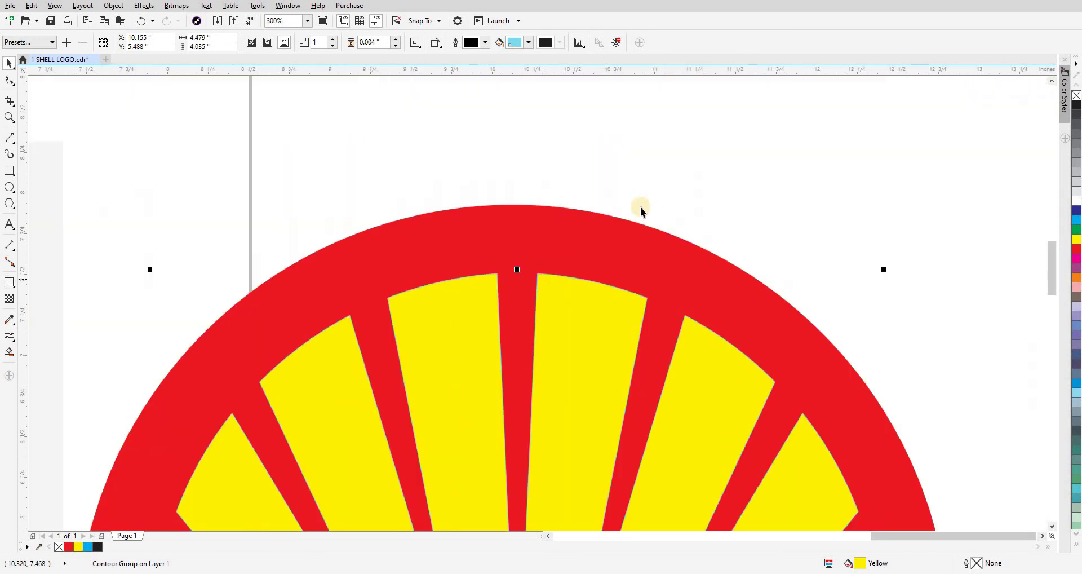
{"action": "left_click", "coordinate": [641, 209]}
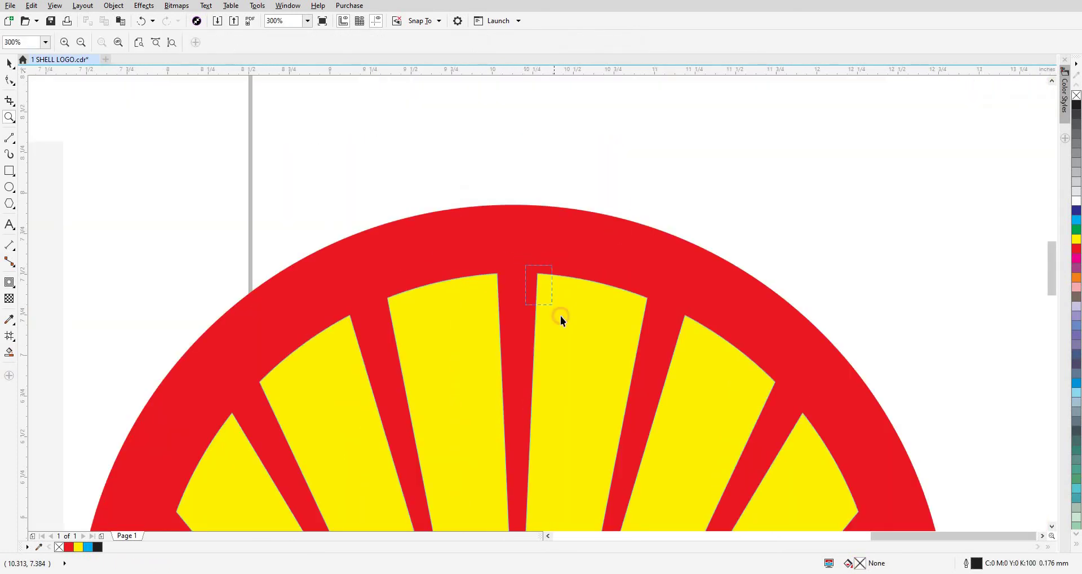
{"action": "scroll", "coordinate": [534, 274], "scroll_direction": "up", "scroll_amount": 6}
{"action": "key", "text": "shift+F9"}
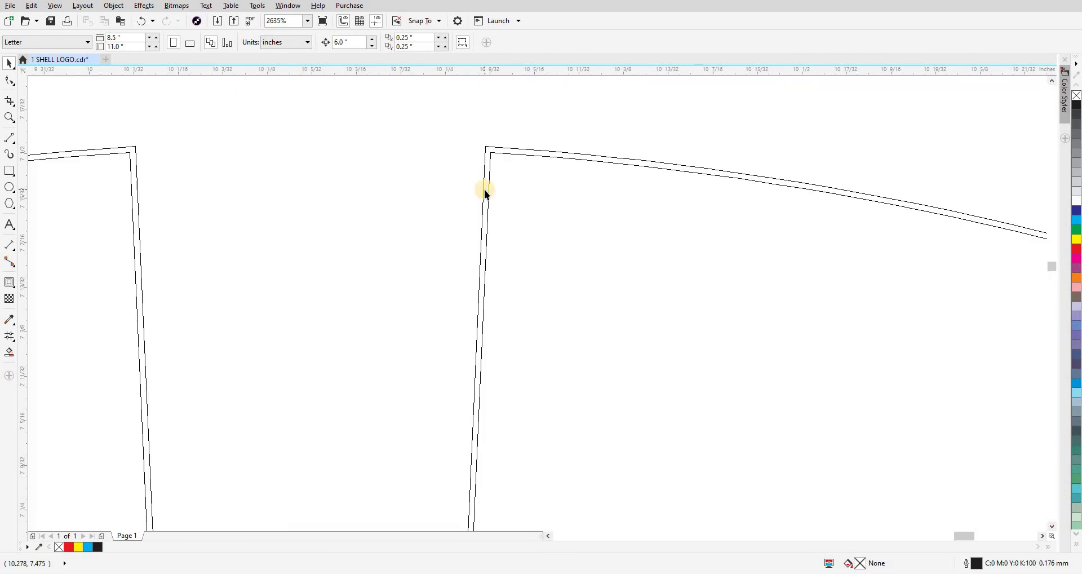
{"action": "left_click", "coordinate": [485, 190]}
{"action": "key", "text": "shift+F9"}
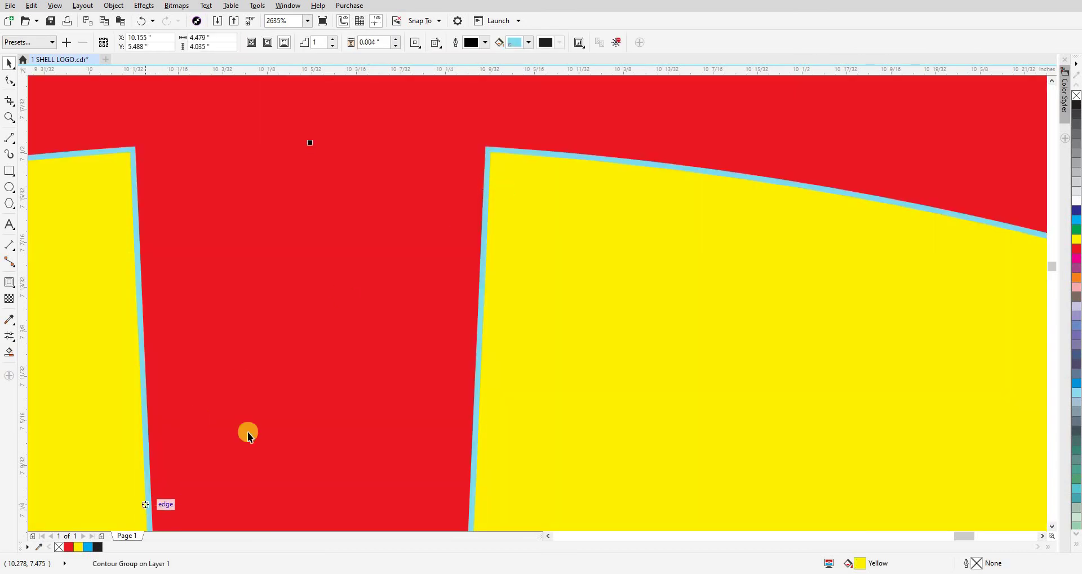
- Break the contour apart from the yellow ribbed shape and delete the original yellow shape
{"action": "scroll", "coordinate": [365, 270], "scroll_direction": "down", "scroll_amount": 4}
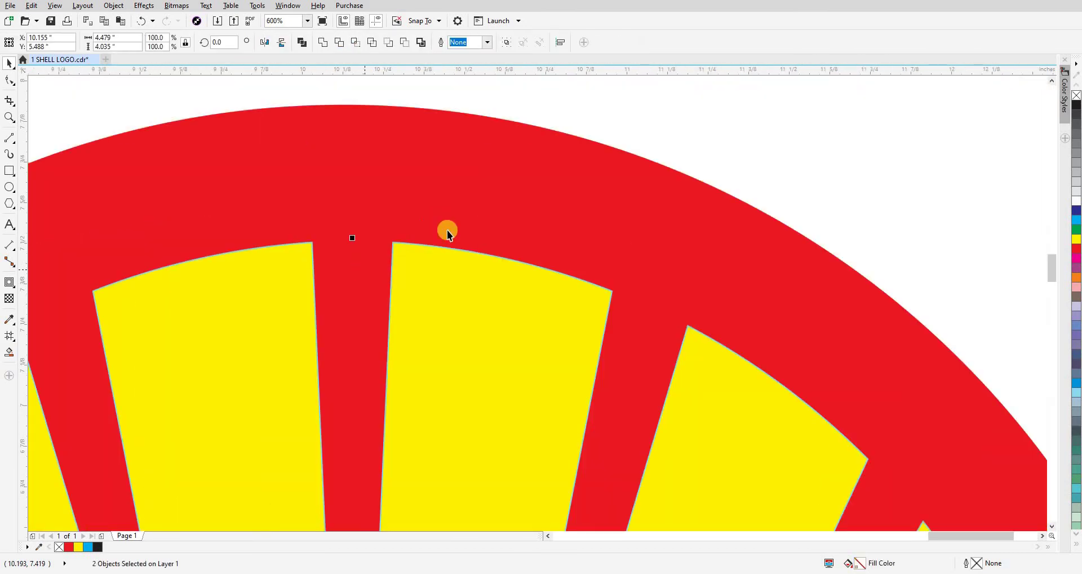
{"action": "key", "text": "Escape"}
{"action": "scroll", "coordinate": [418, 260], "scroll_direction": "up", "scroll_amount": 4}
{"action": "left_click", "coordinate": [414, 259]}
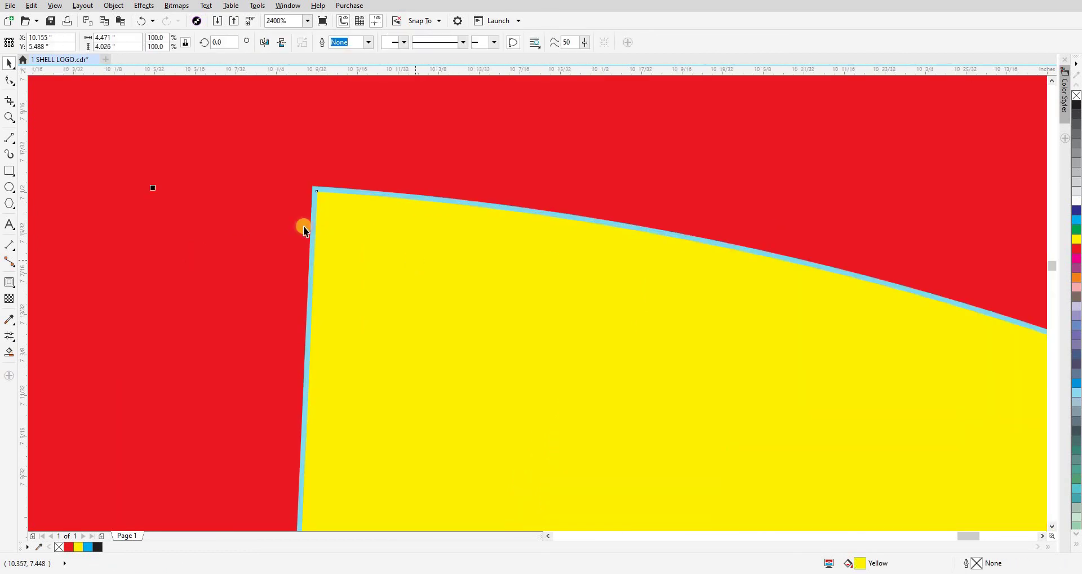
{"action": "key", "text": "Delete"}
- Fill the remaining light-blue contour shape with yellow
{"action": "left_click", "coordinate": [330, 231]}
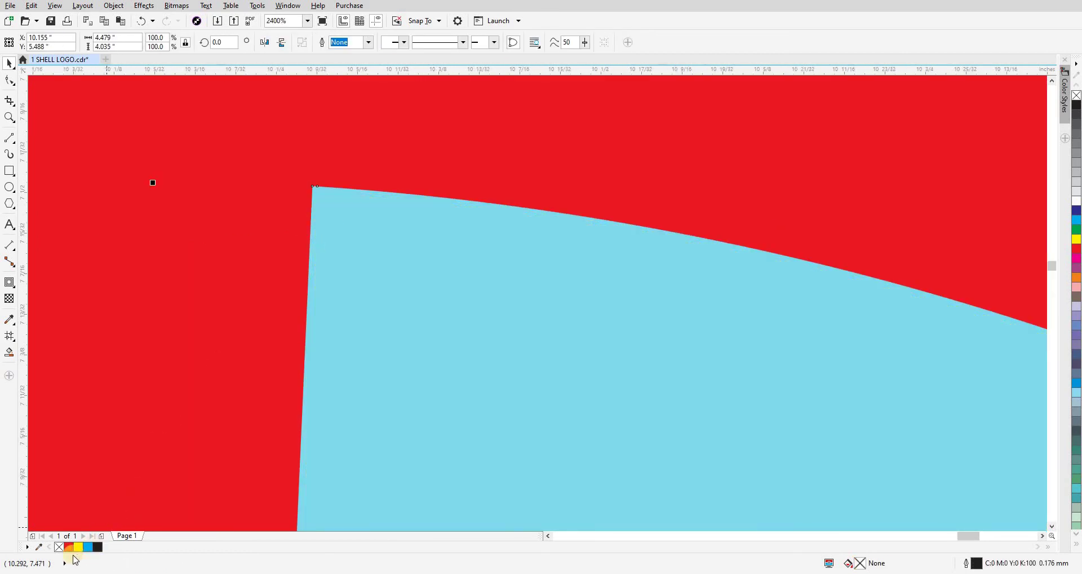
{"action": "key", "text": "shift+F9"}
{"action": "scroll", "coordinate": [457, 240], "scroll_direction": "down", "scroll_amount": 6}
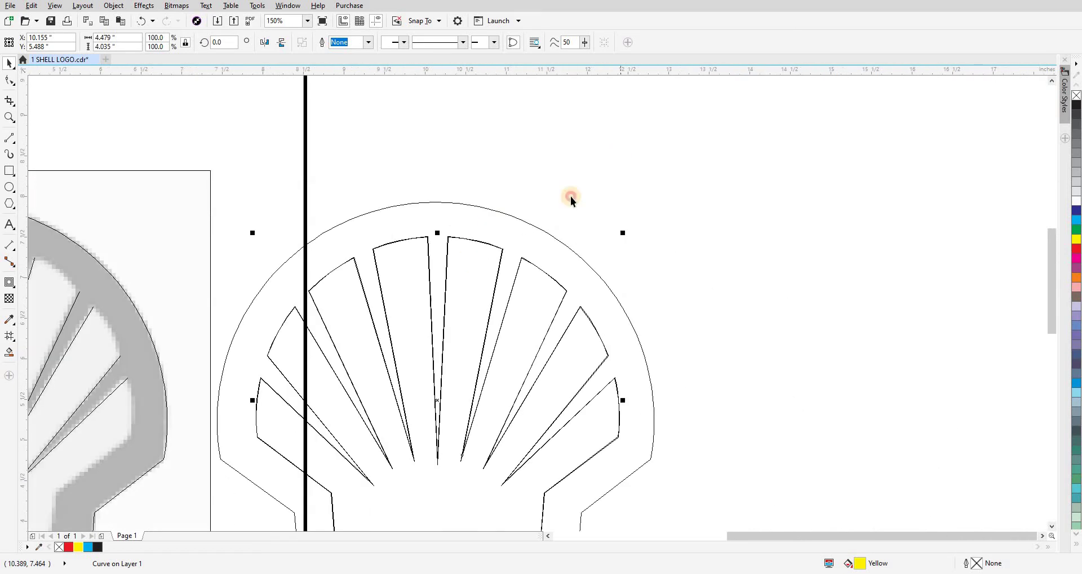
{"action": "key", "text": "Escape"}
- Examine how the enlarged yellow shape overlaps the red cut-outs at the top ribs, in wireframe and full colour
{"action": "scroll", "coordinate": [434, 229], "scroll_direction": "up", "scroll_amount": 6}
{"action": "scroll", "coordinate": [573, 324], "scroll_direction": "up", "scroll_amount": 2}
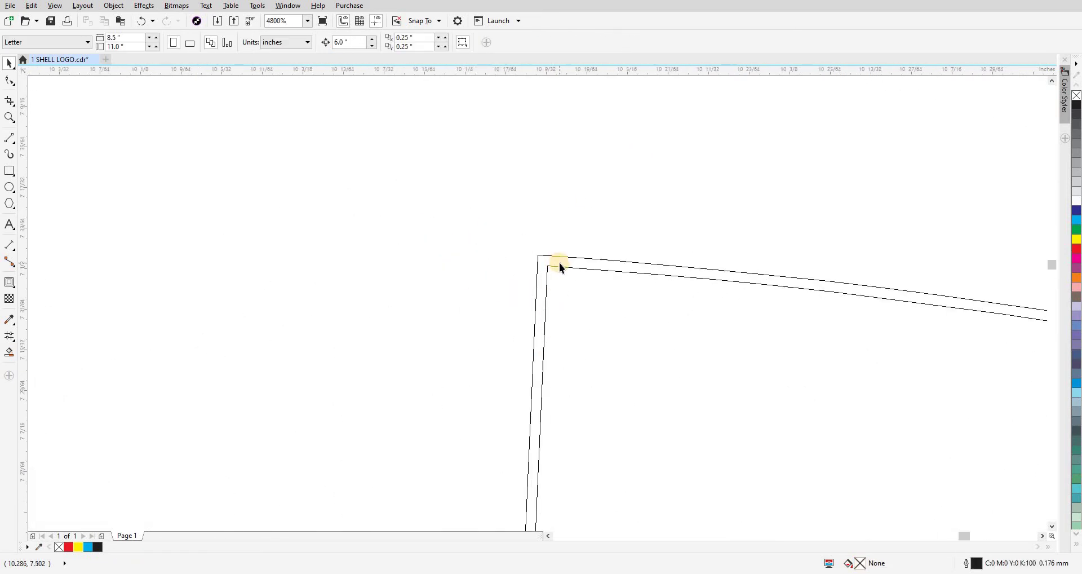
{"action": "key", "text": "shift+F9"}
{"action": "scroll", "coordinate": [362, 218], "scroll_direction": "down", "scroll_amount": 3}
{"action": "scroll", "coordinate": [557, 234], "scroll_direction": "down", "scroll_amount": 4}
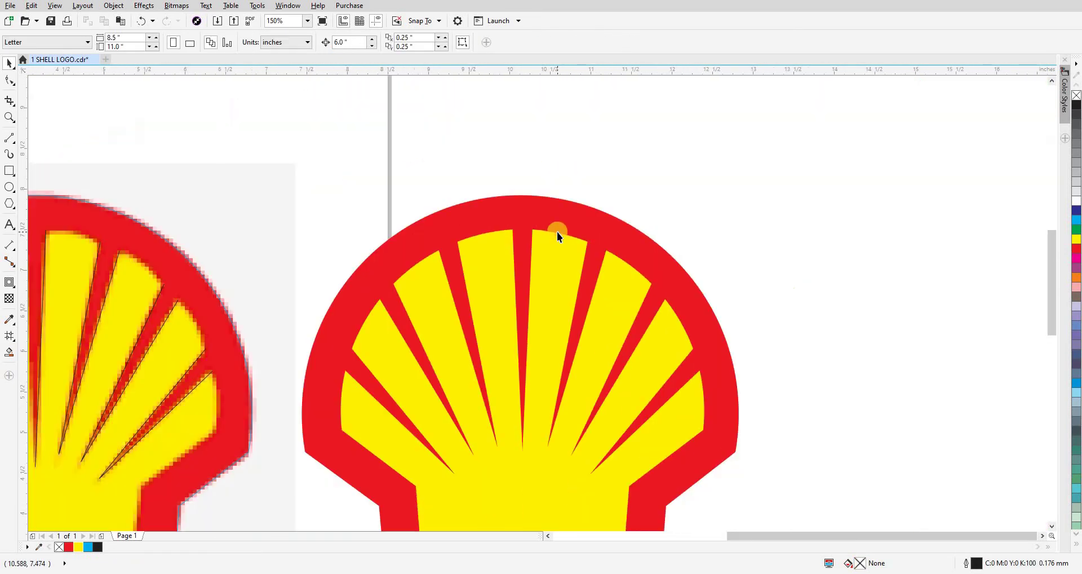
{"action": "key", "text": "shift+F9"}
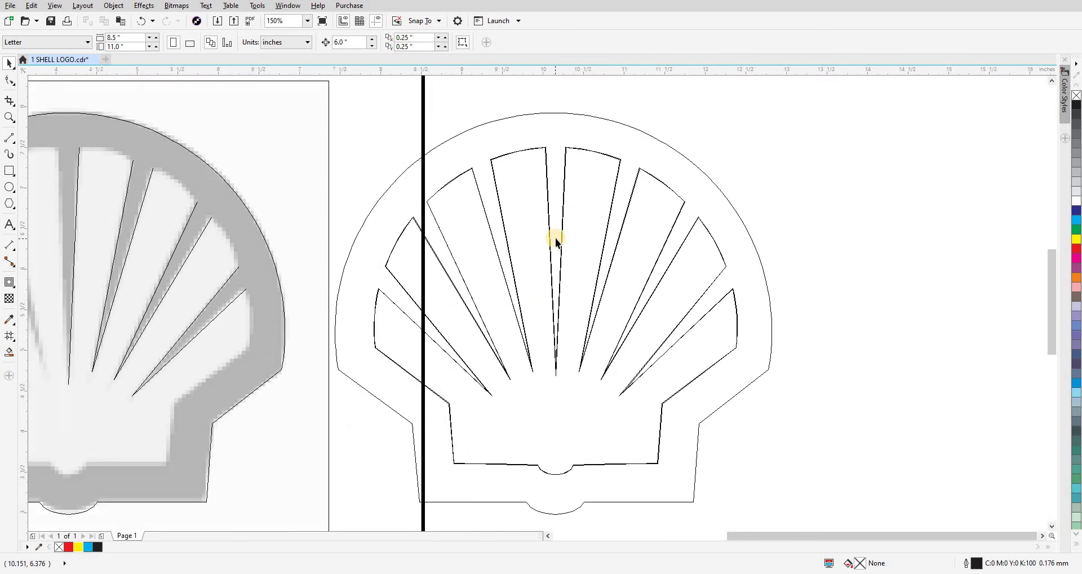
{"action": "scroll", "coordinate": [597, 194], "scroll_direction": "up", "scroll_amount": 4}
{"action": "scroll", "coordinate": [624, 228], "scroll_direction": "up", "scroll_amount": 2}
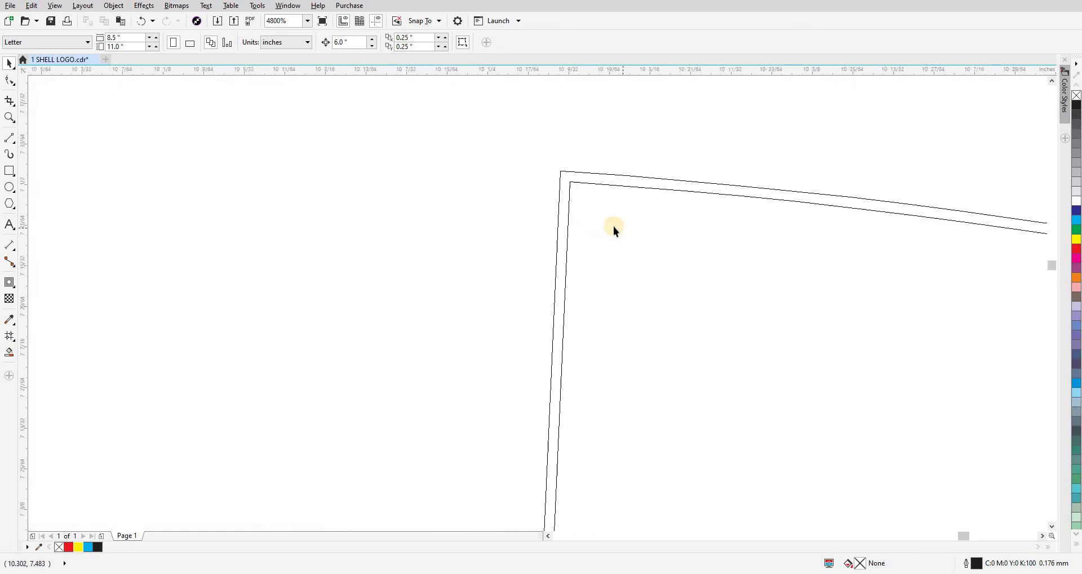
{"action": "key", "text": "shift+F9"}
{"action": "scroll", "coordinate": [588, 174], "scroll_direction": "down", "scroll_amount": 2}
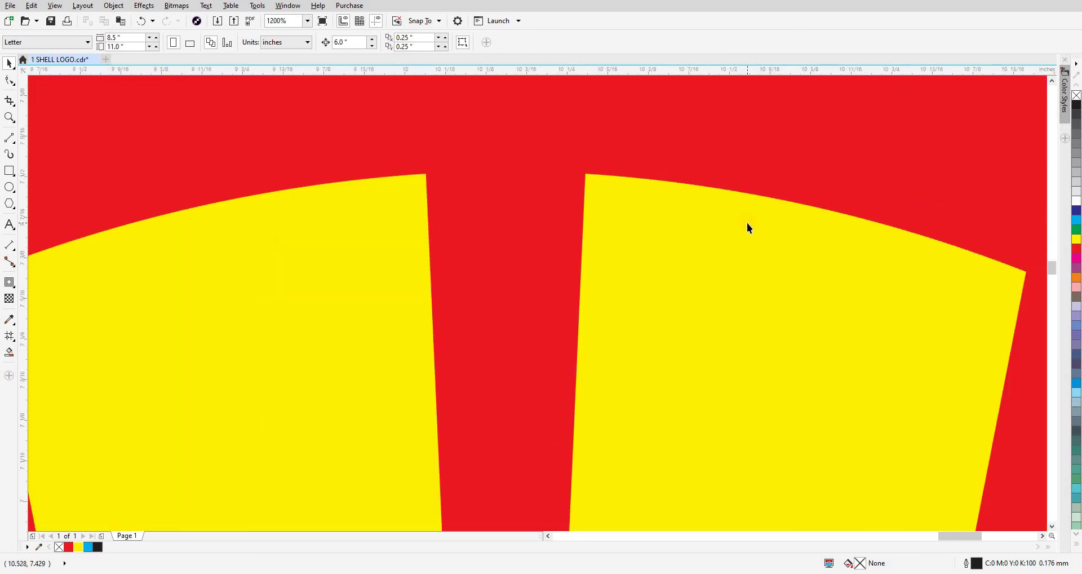
- Examine the overlap between the yellow shape and the red cut-outs around the rib tips, side corners and base
{"action": "key", "text": "shift+F9"}
{"action": "scroll", "coordinate": [499, 152], "scroll_direction": "down", "scroll_amount": 3}
{"action": "scroll", "coordinate": [694, 300], "scroll_direction": "up", "scroll_amount": 1}
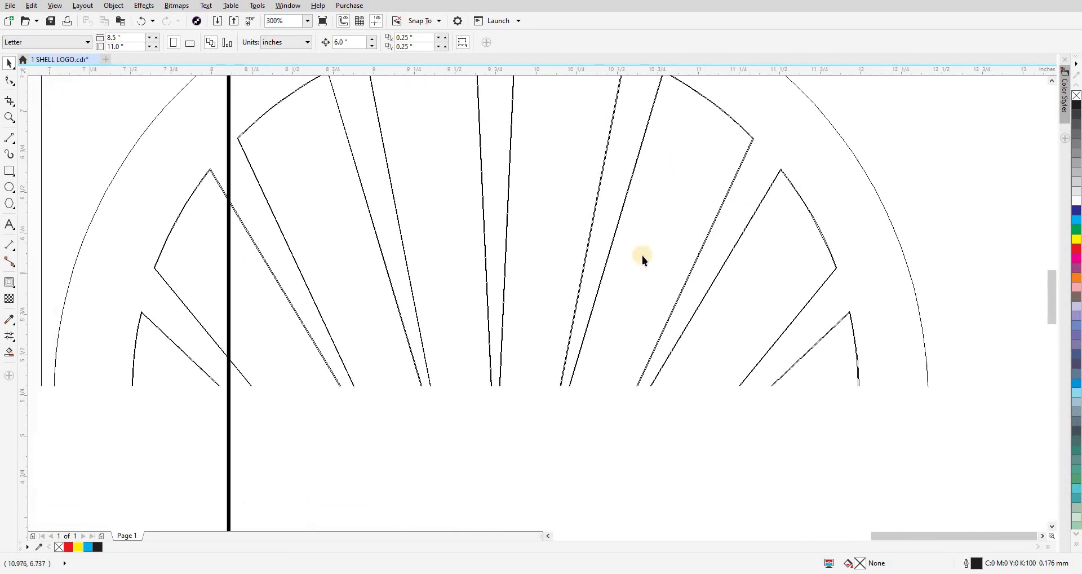
{"action": "left_click_drag", "start_coordinate": [658, 217], "coordinate": [695, 104]}
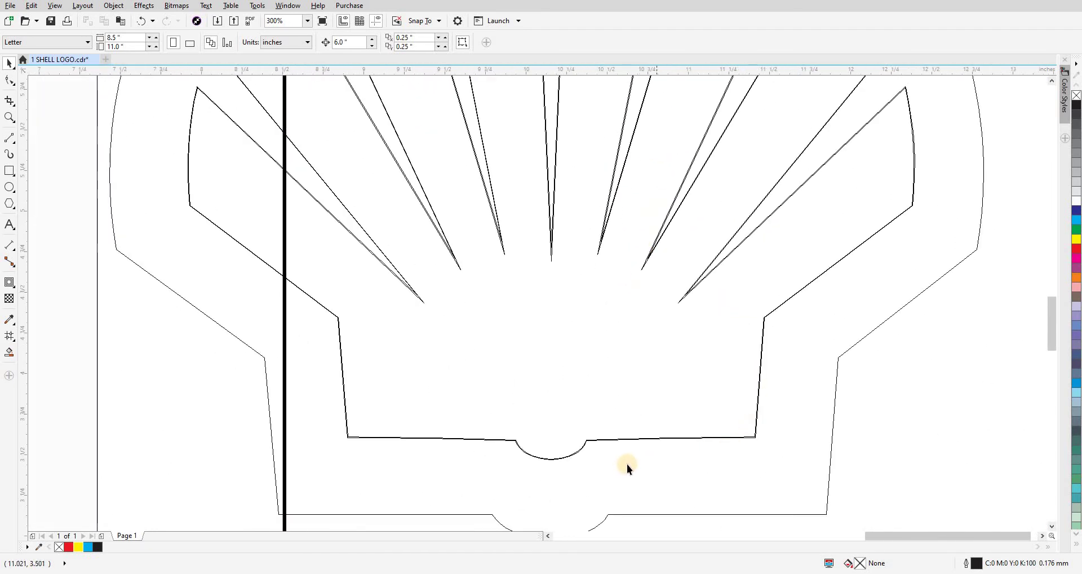
{"action": "scroll", "coordinate": [778, 315], "scroll_direction": "up", "scroll_amount": 2}
{"action": "scroll", "coordinate": [803, 289], "scroll_direction": "down", "scroll_amount": 1}
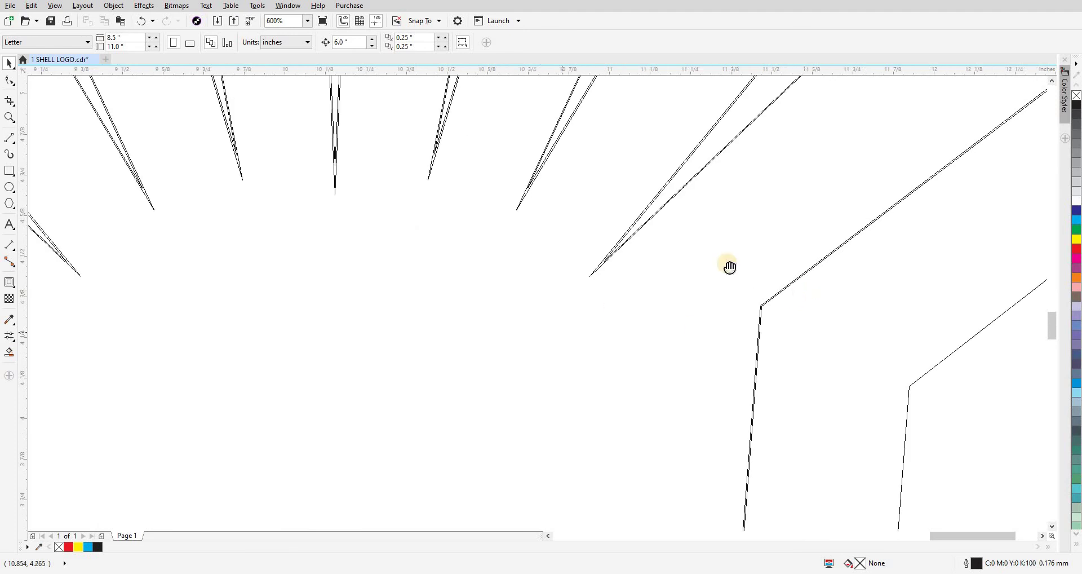
{"action": "scroll", "coordinate": [730, 267], "scroll_direction": "down", "scroll_amount": 1}
{"action": "scroll", "coordinate": [421, 245], "scroll_direction": "up", "scroll_amount": 2}
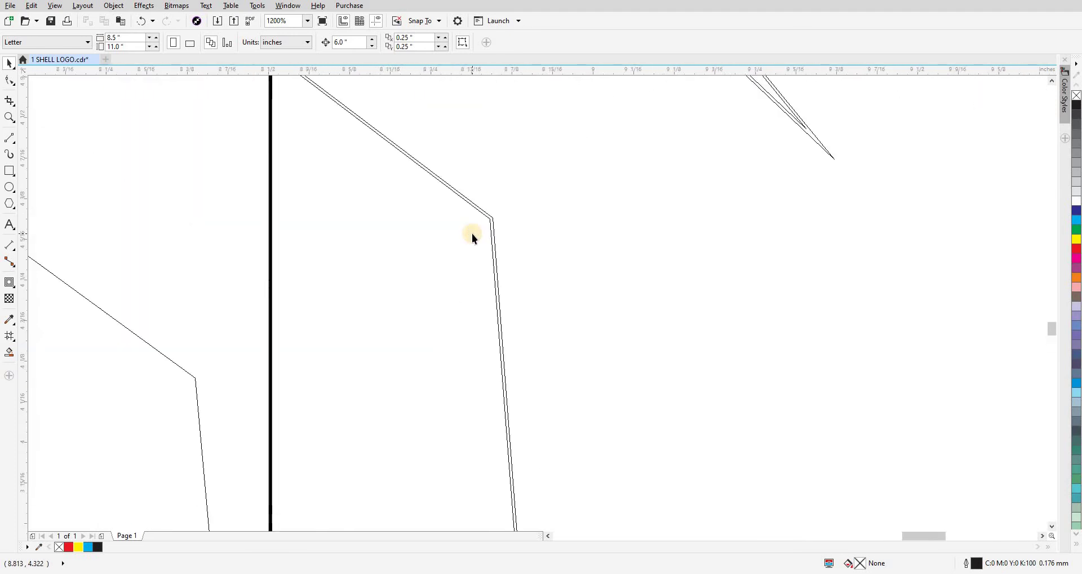
{"action": "scroll", "coordinate": [472, 233], "scroll_direction": "down", "scroll_amount": 2}
{"action": "scroll", "coordinate": [526, 356], "scroll_direction": "up", "scroll_amount": 1}
{"action": "scroll", "coordinate": [618, 282], "scroll_direction": "down", "scroll_amount": 3}
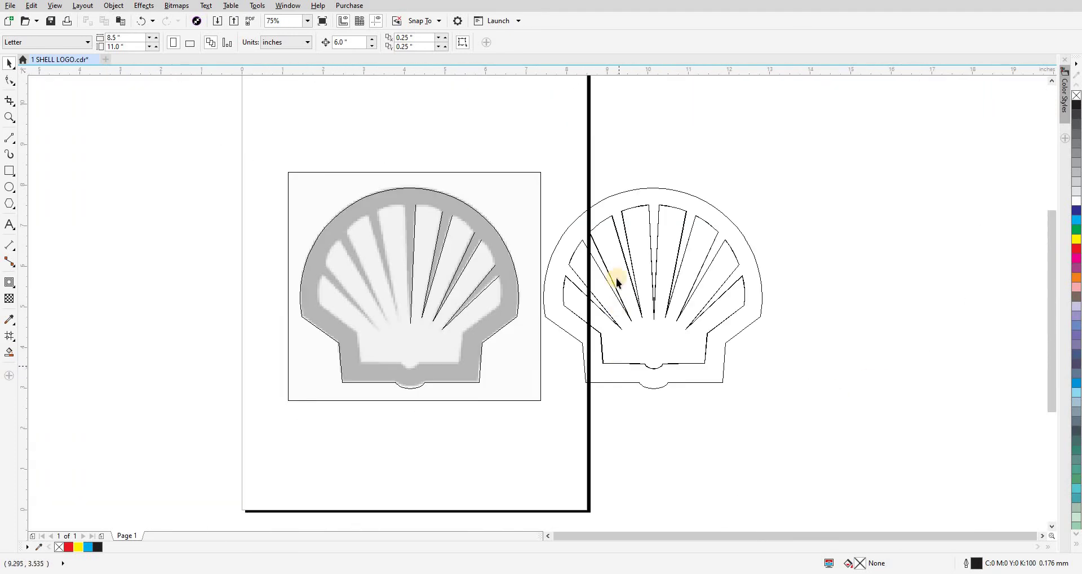
{"action": "scroll", "coordinate": [608, 249], "scroll_direction": "up", "scroll_amount": 2}
{"action": "scroll", "coordinate": [547, 222], "scroll_direction": "down", "scroll_amount": 2}
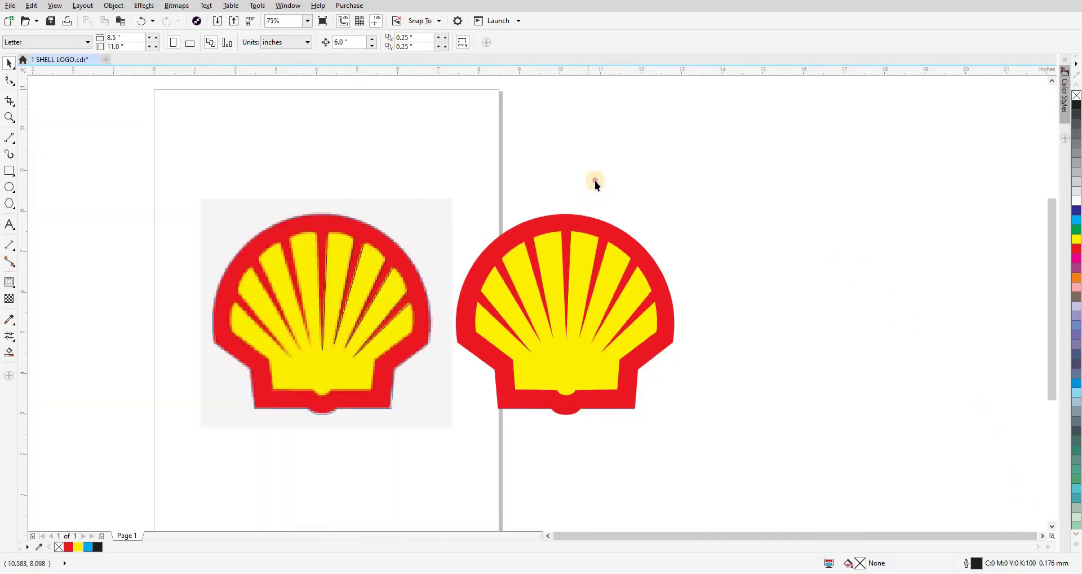
- Place a duplicate of the redrawn logo in the empty area beyond the page, below and to the right of the original
{"action": "scroll", "coordinate": [465, 218], "scroll_direction": "down", "scroll_amount": 2}
{"action": "key", "text": "F2"}
{"action": "left_click_drag", "start_coordinate": [422, 181], "coordinate": [597, 317]}
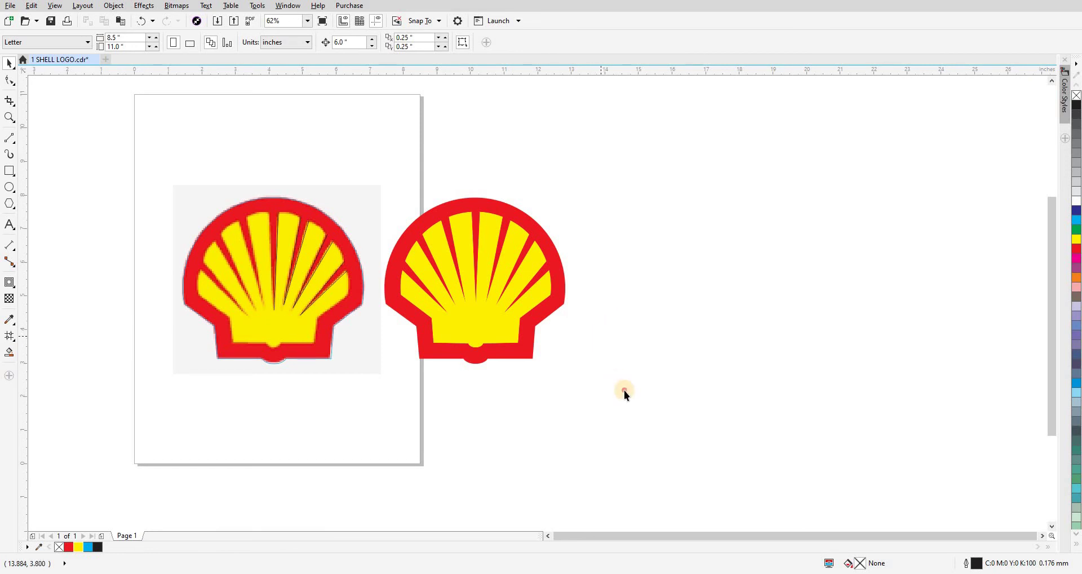
{"action": "left_click_drag", "start_coordinate": [442, 265], "coordinate": [737, 308]}
{"action": "right_click", "coordinate": [737, 307]}
{"action": "left_click_drag", "start_coordinate": [728, 313], "coordinate": [667, 352]}
{"action": "scroll", "coordinate": [574, 218], "scroll_direction": "down", "scroll_amount": 1}
{"action": "left_click", "coordinate": [667, 352]}
{"action": "key", "text": "F2"}
{"action": "left_click_drag", "start_coordinate": [668, 389], "coordinate": [534, 237]}
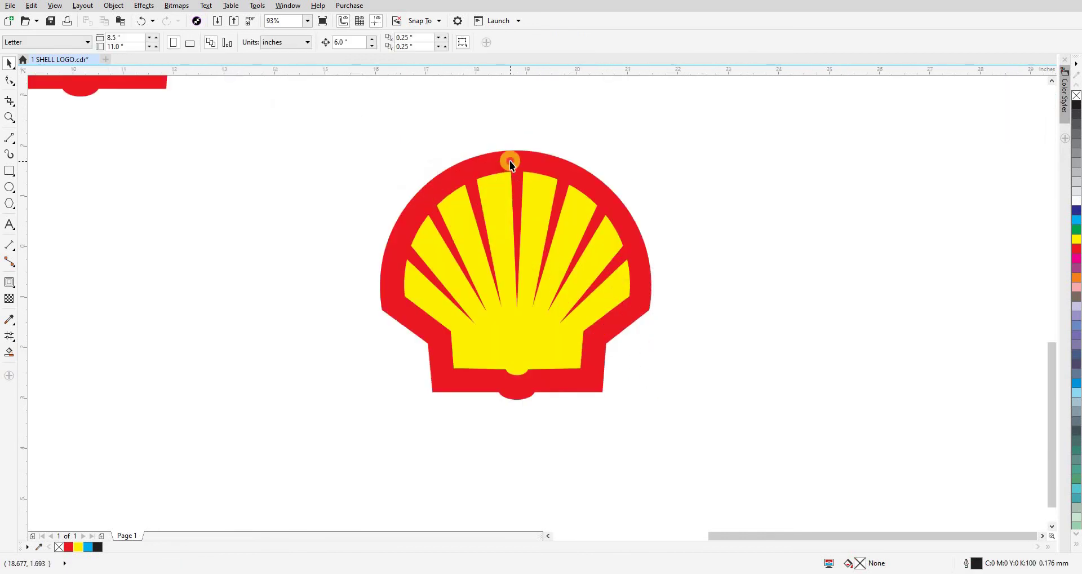
- Create a rectangle of 5.384 x 4.944 inches exactly framing the duplicated logo's red silhouette
{"action": "left_click", "coordinate": [509, 161]}
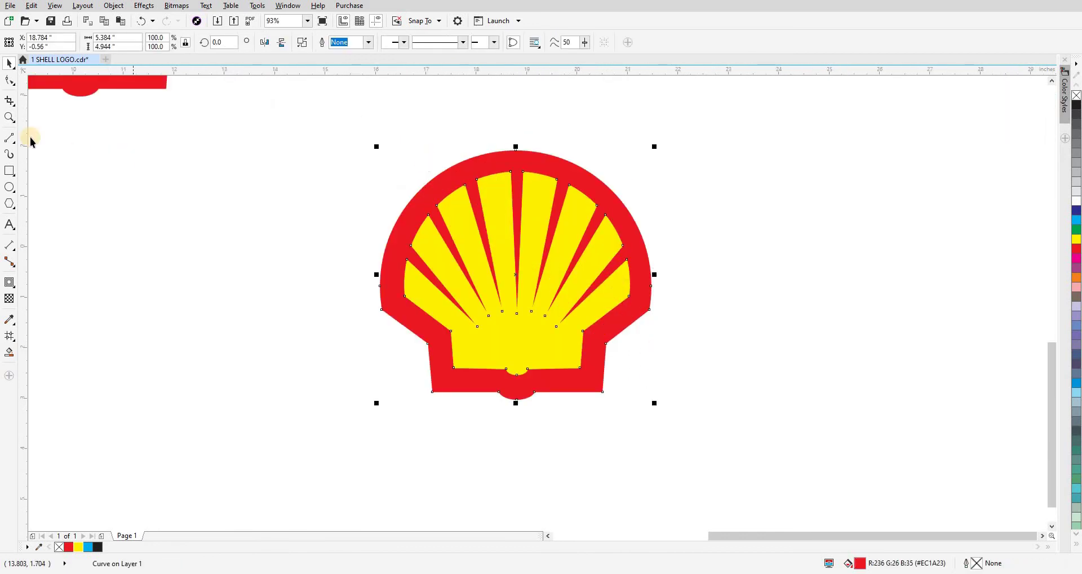
{"action": "left_click", "coordinate": [8, 169]}
{"action": "double_click", "coordinate": [8, 168], "text": "shift"}
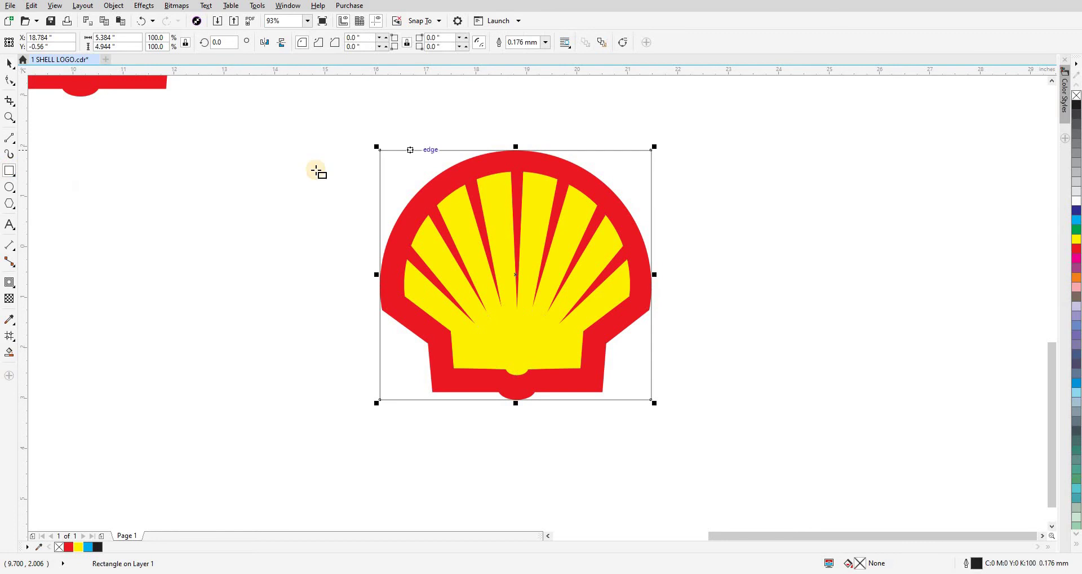
{"action": "left_click", "coordinate": [709, 371]}
{"action": "key", "text": "F2"}
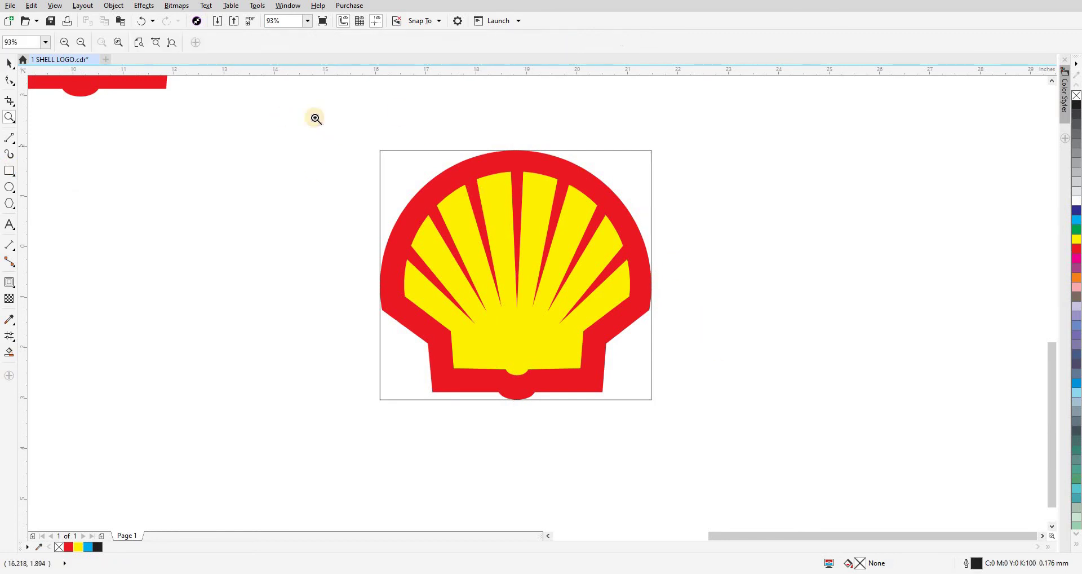
{"action": "left_click_drag", "start_coordinate": [315, 118], "coordinate": [798, 473]}
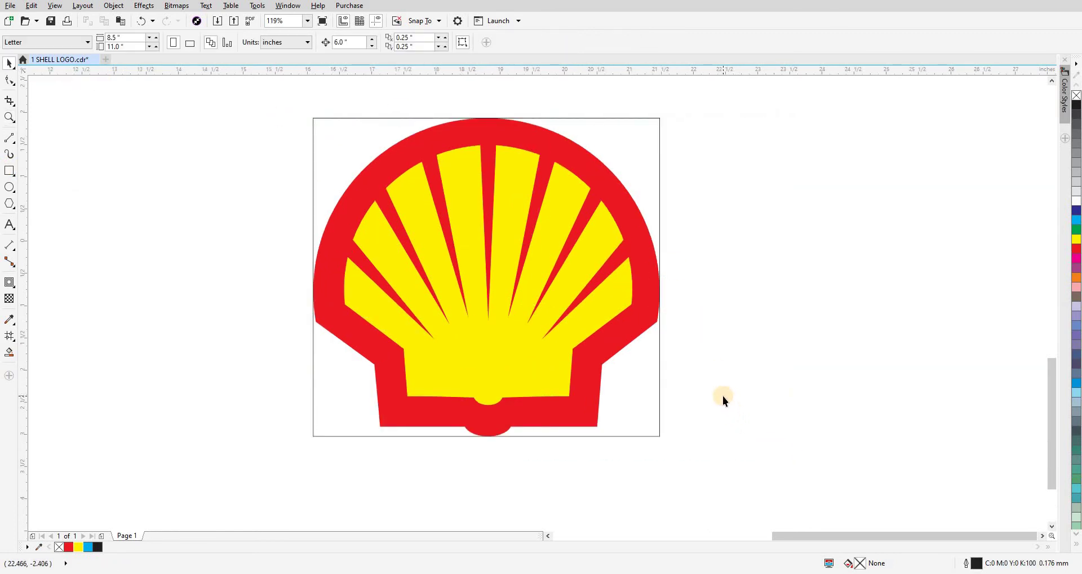
{"action": "left_click_drag", "start_coordinate": [723, 396], "coordinate": [737, 413]}
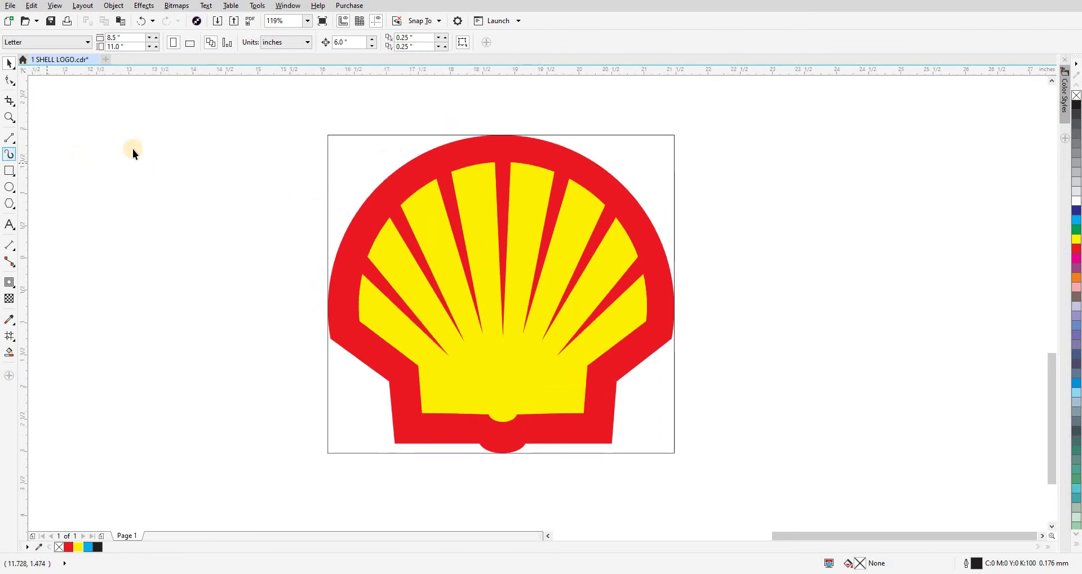
- Draw a vertical line about 0.045 inches long outside the rectangle's upper-left corner and cross it with a copy rotated 270 degrees
{"action": "key", "text": "F2"}
{"action": "left_click_drag", "start_coordinate": [310, 120], "coordinate": [376, 171]}
{"action": "left_click", "coordinate": [9, 138]}
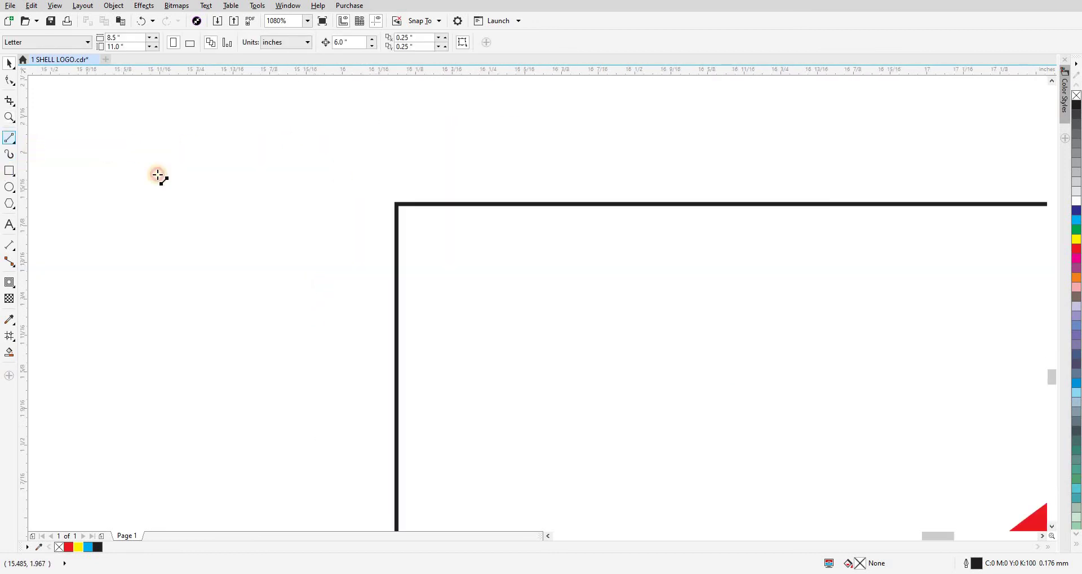
{"action": "mouse_move", "coordinate": [350, 214]}
{"action": "left_mouse_down"}
{"action": "mouse_move", "coordinate": [350, 243]}
{"action": "mouse_move", "coordinate": [372, 229]}
{"action": "left_mouse_up"}
{"action": "scroll", "coordinate": [347, 228], "scroll_direction": "up", "scroll_amount": 2}
{"action": "key", "text": "space"}
{"action": "mouse_move", "coordinate": [300, 200]}
{"action": "left_mouse_down"}
{"action": "mouse_move", "coordinate": [388, 267]}
{"action": "mouse_move", "coordinate": [272, 156]}
{"action": "left_mouse_up"}
{"action": "left_click", "coordinate": [373, 248]}
{"action": "left_click", "coordinate": [366, 230]}
{"action": "key", "text": "Delete"}
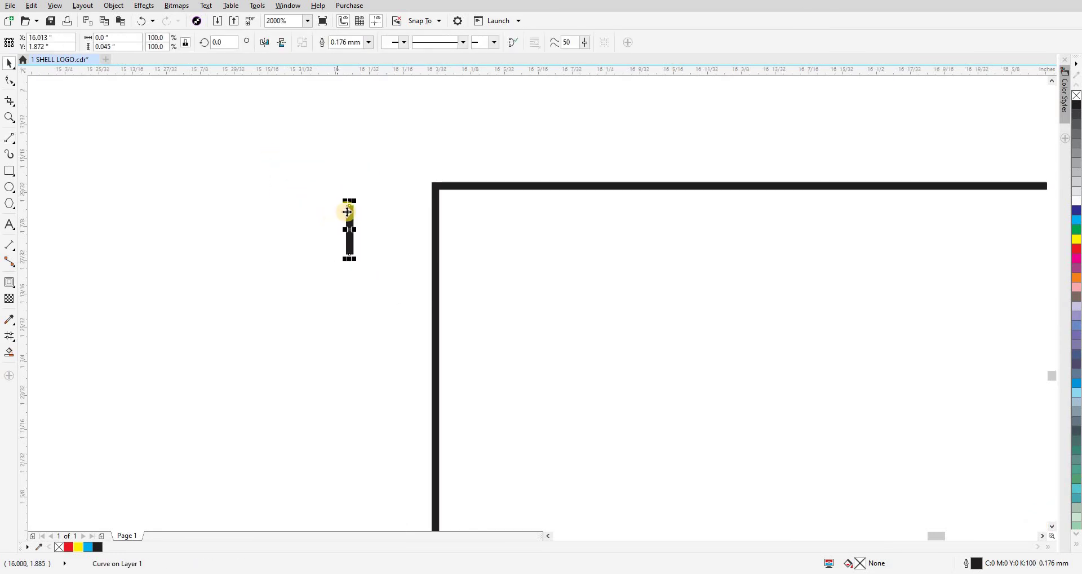
{"action": "left_click", "coordinate": [347, 212]}
{"action": "left_click_drag", "start_coordinate": [355, 201], "coordinate": [374, 233]}
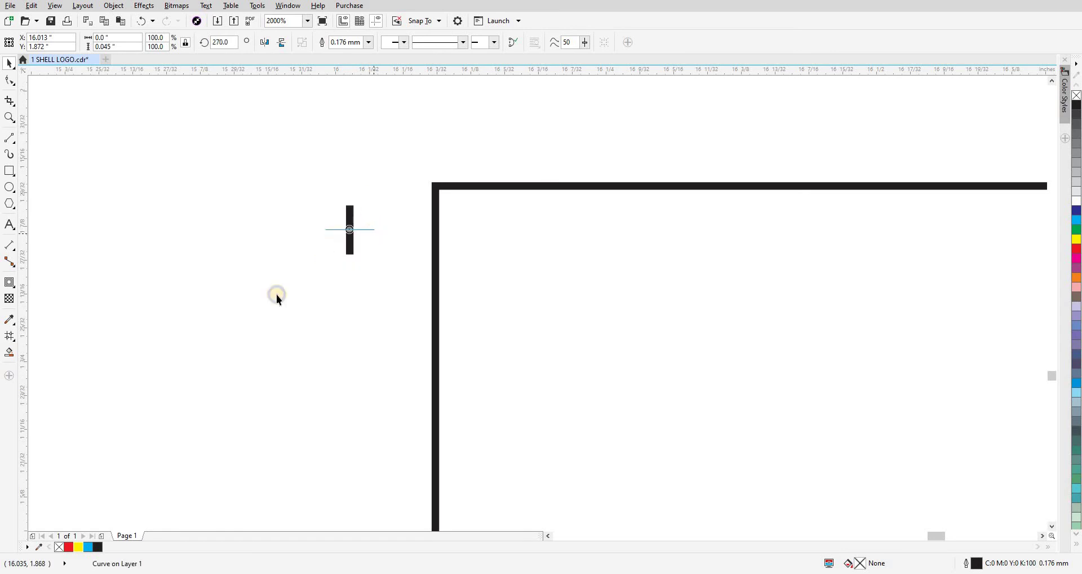
- Give both lines of the small cross a 0.2 mm outline that scales with the object
{"action": "left_click_drag", "start_coordinate": [276, 294], "coordinate": [391, 181]}
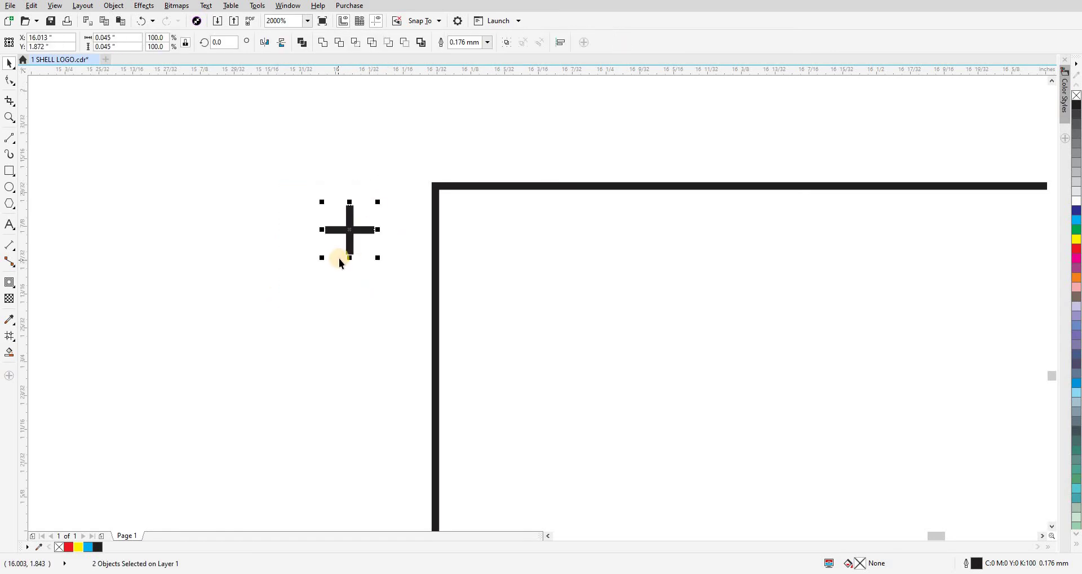
{"action": "left_click", "coordinate": [487, 46]}
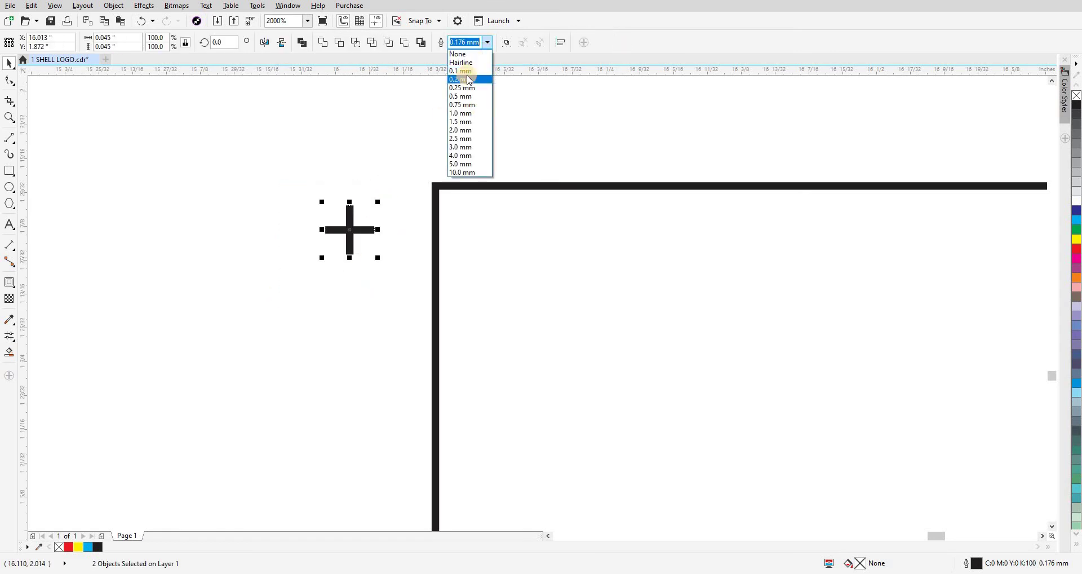
{"action": "left_click", "coordinate": [467, 78]}
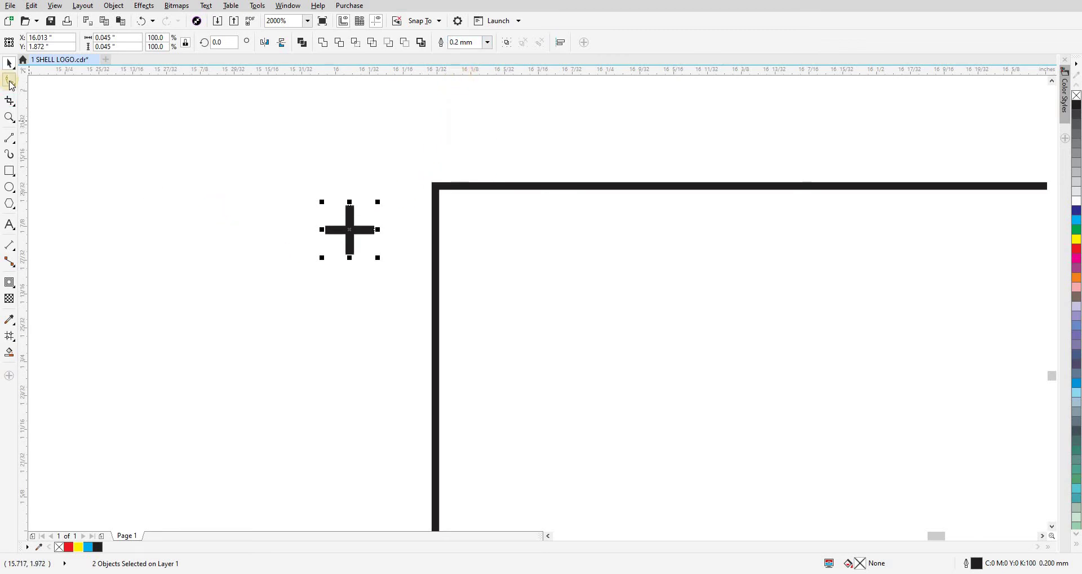
{"action": "key", "text": "F12"}
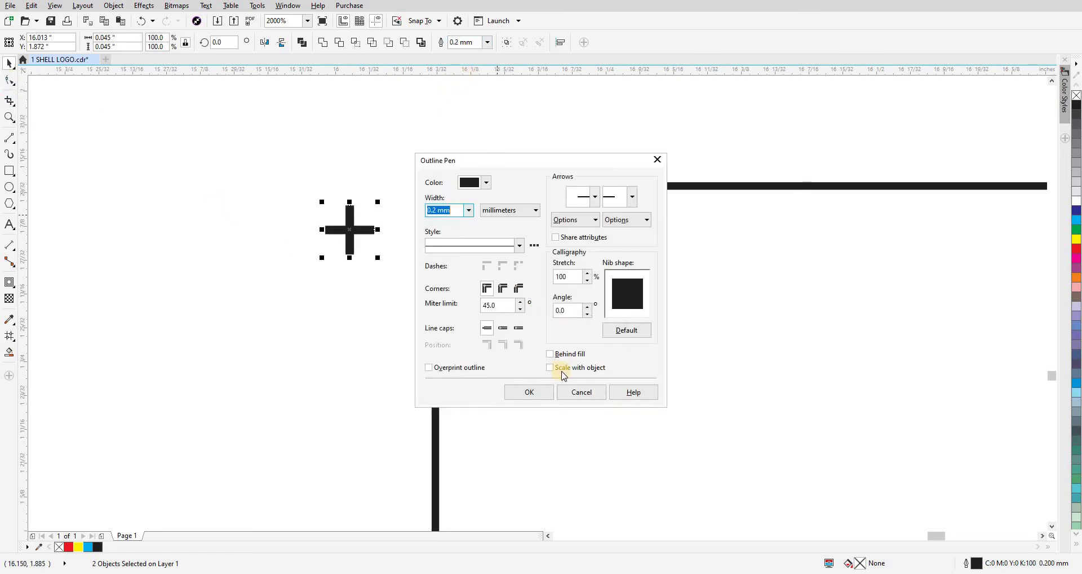
{"action": "left_click", "coordinate": [550, 368]}
{"action": "left_click", "coordinate": [526, 391]}
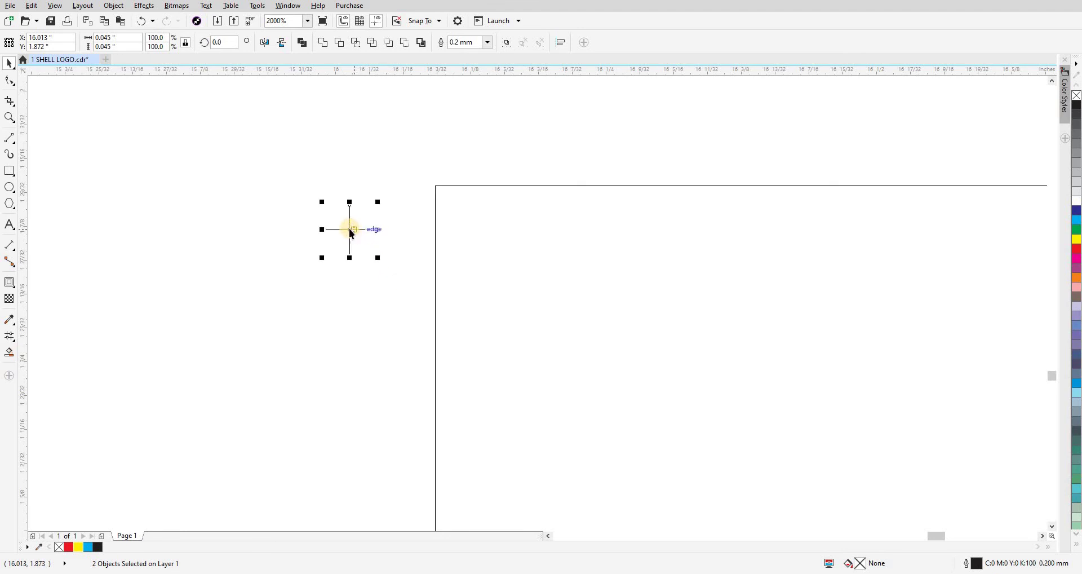
- Group the two crossing lines and centre the cross on the rectangle's upper-left corner
{"action": "key", "text": "ctrl+g"}
{"action": "left_click_drag", "start_coordinate": [350, 229], "coordinate": [434, 185]}
{"action": "scroll", "coordinate": [360, 207], "scroll_direction": "down", "scroll_amount": 4}
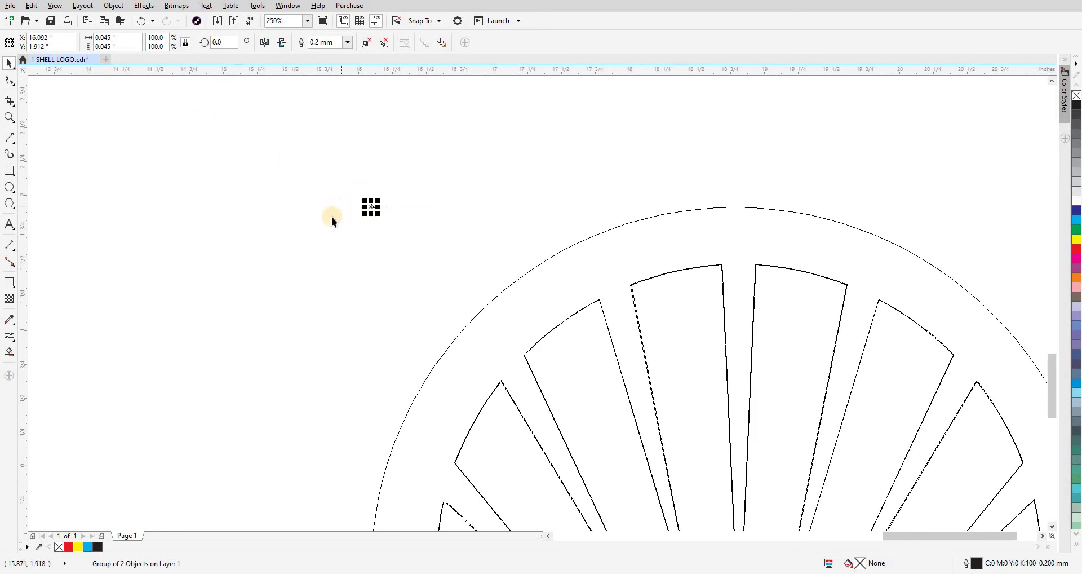
- Enlarge the corner cross proportionally about its centre to about 0.107 inches wide
{"action": "scroll", "coordinate": [338, 217], "scroll_direction": "down", "scroll_amount": 1}
{"action": "scroll", "coordinate": [347, 215], "scroll_direction": "up", "scroll_amount": 2}
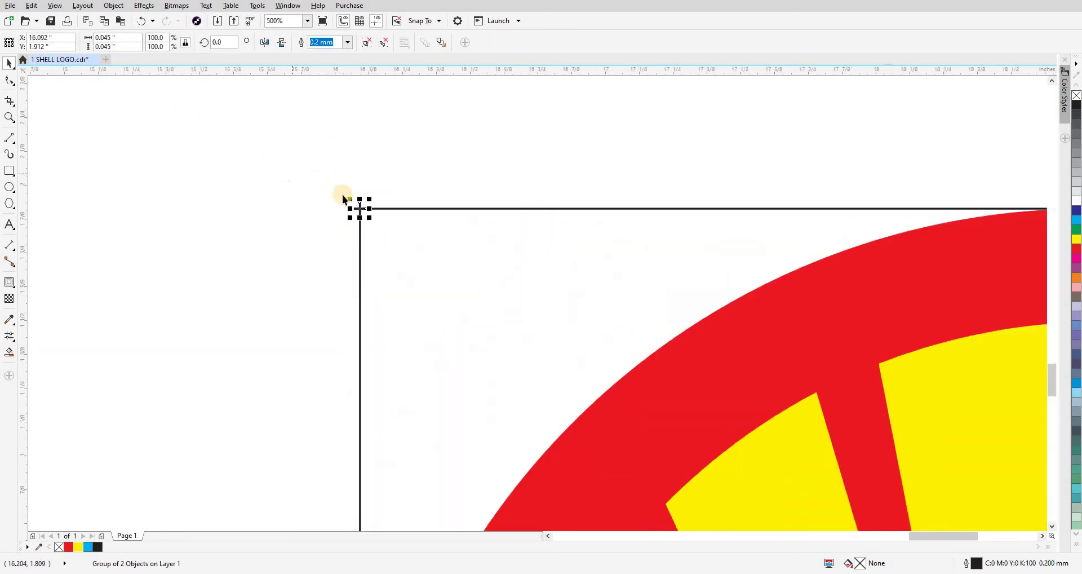
{"action": "scroll", "coordinate": [369, 218], "scroll_direction": "up", "scroll_amount": 1}
{"action": "left_click_drag", "start_coordinate": [359, 220], "coordinate": [285, 242]}
{"action": "scroll", "coordinate": [286, 241], "scroll_direction": "down", "scroll_amount": 3}
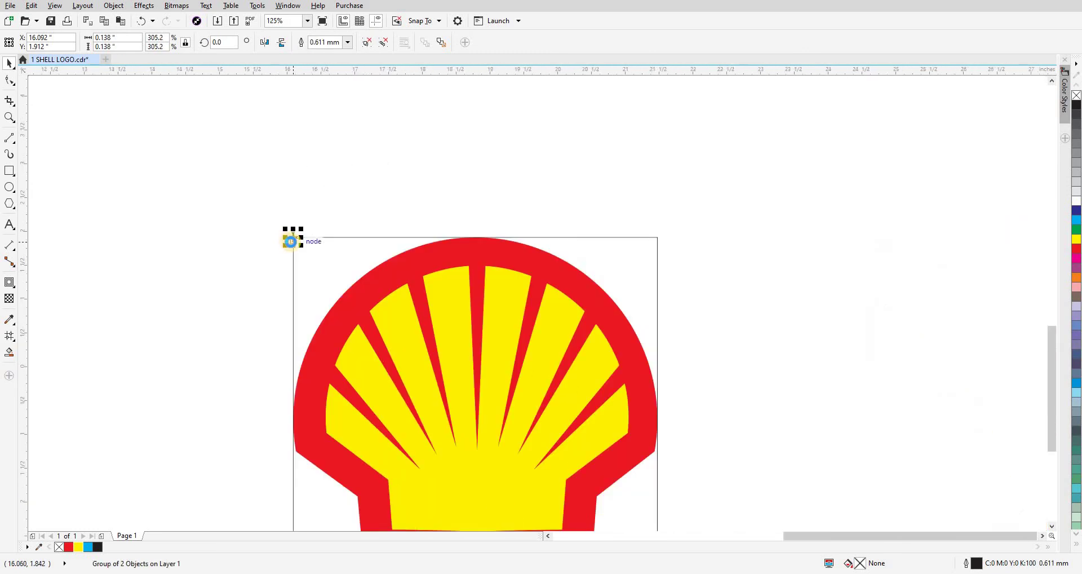
{"action": "scroll", "coordinate": [290, 241], "scroll_direction": "up", "scroll_amount": 3}
- Place a copy of the cross exactly on the rectangle's upper-right corner
{"action": "left_click_drag", "start_coordinate": [348, 246], "coordinate": [642, 244]}
{"action": "scroll", "coordinate": [267, 252], "scroll_direction": "down", "scroll_amount": 3}
{"action": "right_click", "coordinate": [641, 244]}
{"action": "scroll", "coordinate": [550, 210], "scroll_direction": "down", "scroll_amount": 1}
- Copy the two upper crosses straight down onto the rectangle's lower corners
{"action": "left_click_drag", "start_coordinate": [391, 207], "coordinate": [618, 245]}
{"action": "scroll", "coordinate": [616, 237], "scroll_direction": "down", "scroll_amount": 1}
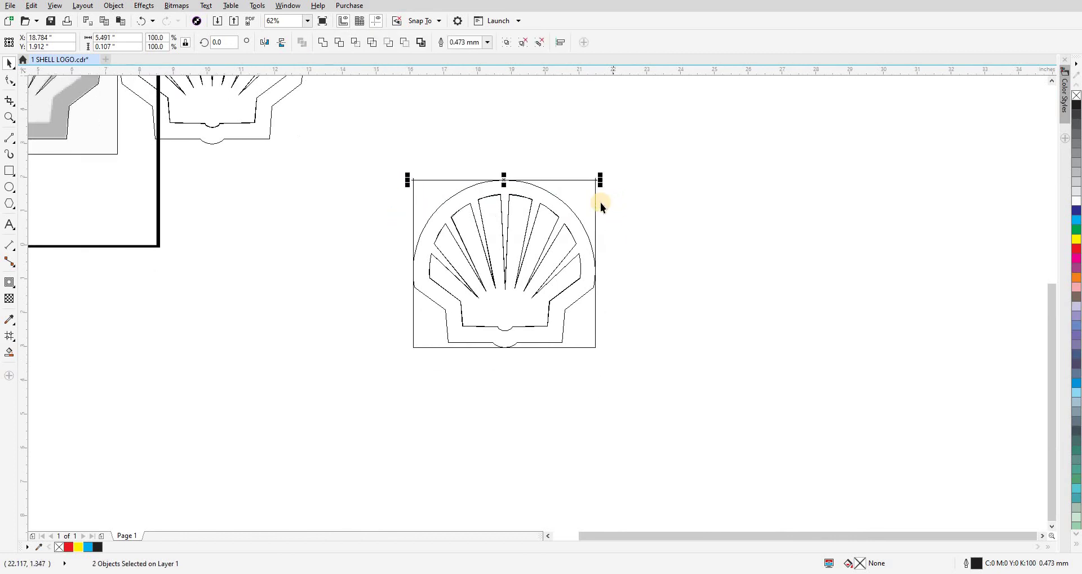
{"action": "scroll", "coordinate": [602, 207], "scroll_direction": "up", "scroll_amount": 1}
{"action": "left_click_drag", "start_coordinate": [590, 157], "coordinate": [594, 417]}
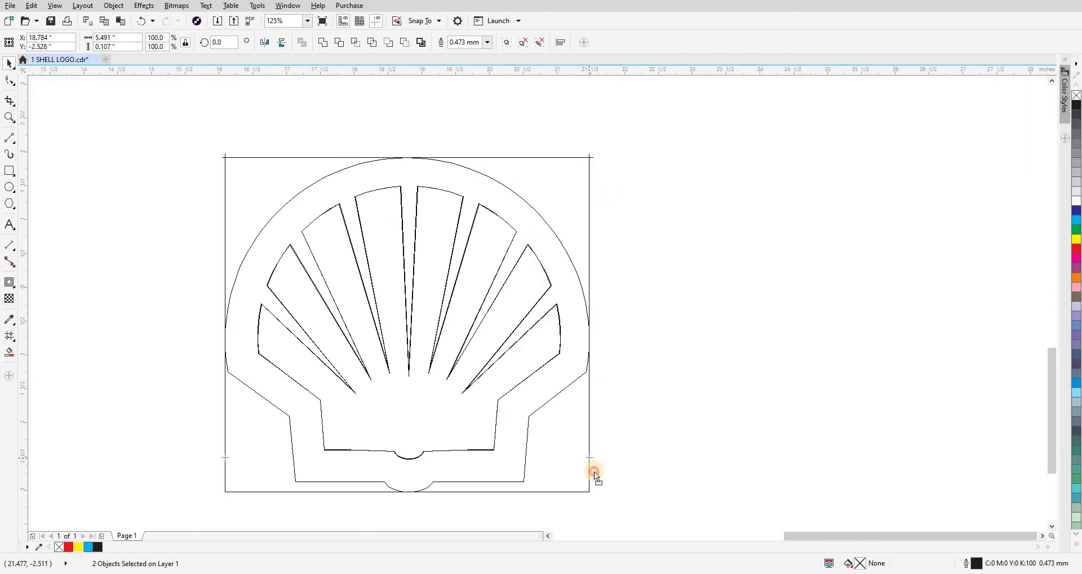
{"action": "left_click_drag", "start_coordinate": [590, 487], "coordinate": [589, 492]}
{"action": "scroll", "coordinate": [349, 271], "scroll_direction": "down", "scroll_amount": 1}
- Delete the framing rectangle, keeping the four corner crosses around the logo
{"action": "key", "text": "F2"}
{"action": "left_click_drag", "start_coordinate": [269, 172], "coordinate": [602, 426]}
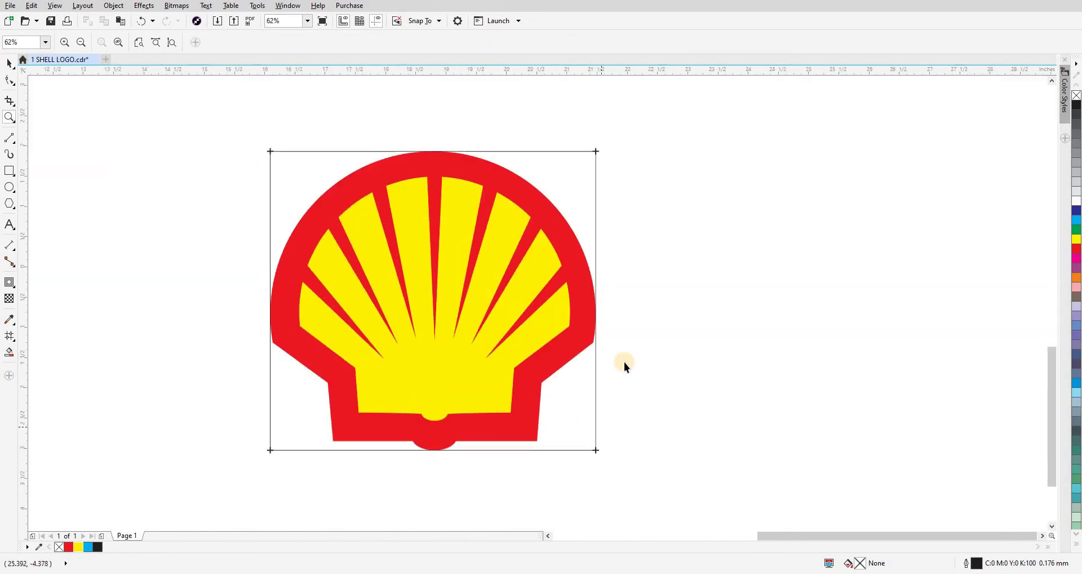
{"action": "left_click", "coordinate": [594, 199]}
{"action": "key", "text": "Delete"}
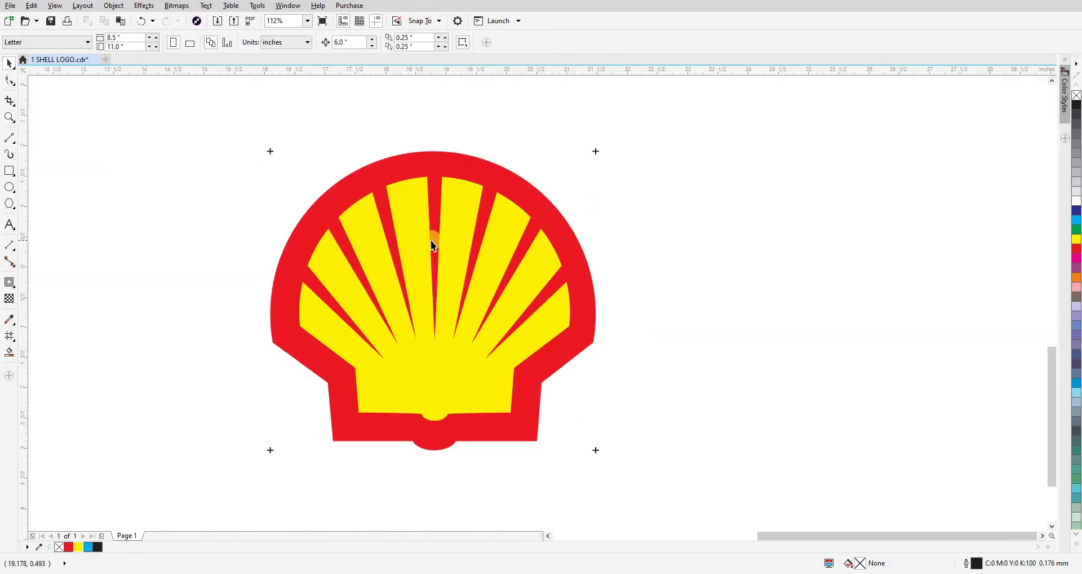
- Duplicate the logo together with its four corner crosses, offset 6 inches to the right
{"action": "scroll", "coordinate": [433, 244], "scroll_direction": "down", "scroll_amount": 1}
{"action": "left_click_drag", "start_coordinate": [350, 196], "coordinate": [676, 436]}
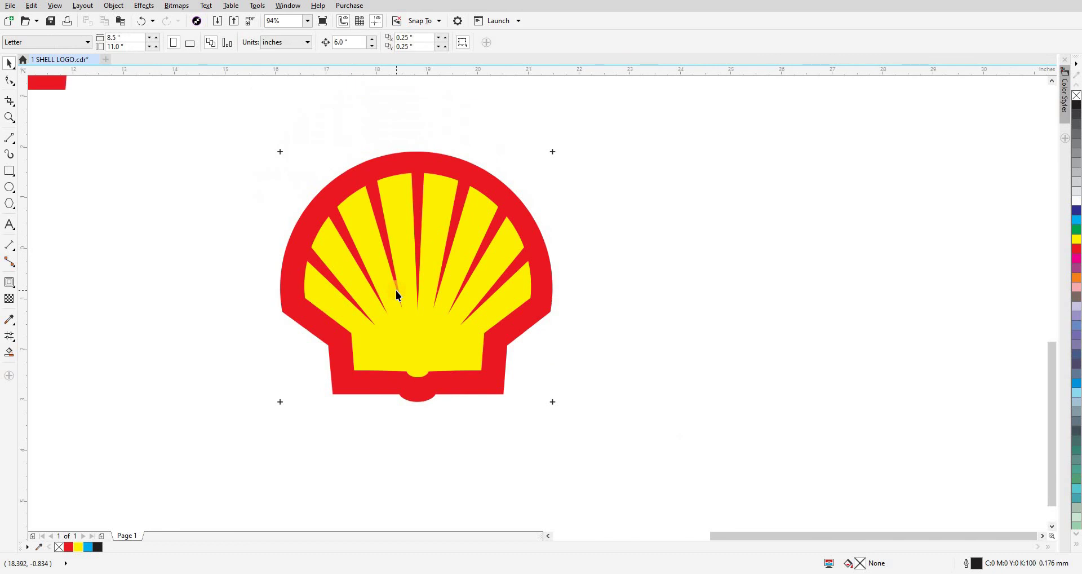
{"action": "scroll", "coordinate": [424, 337], "scroll_direction": "down", "scroll_amount": 1}
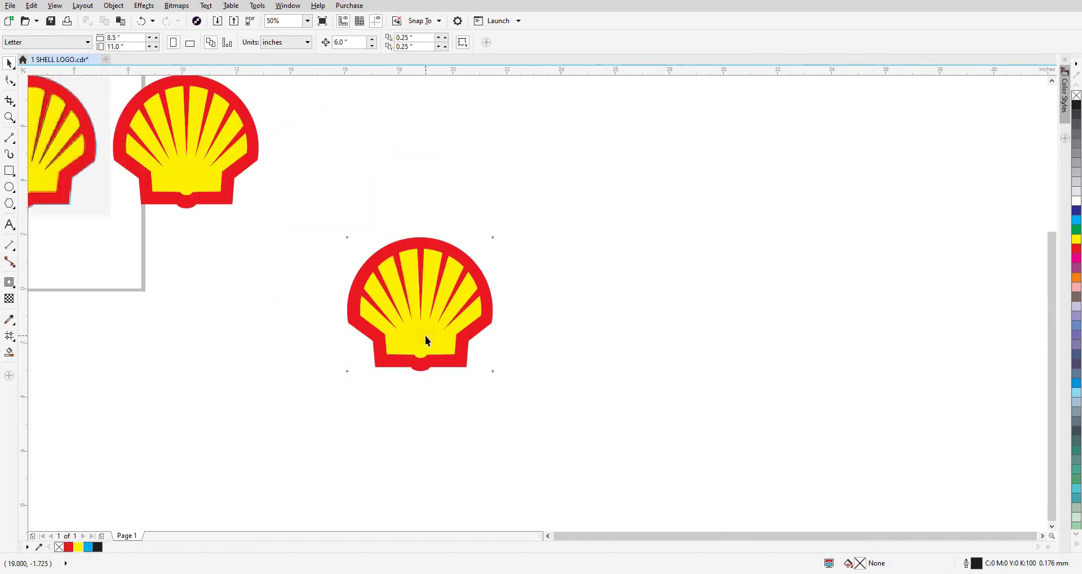
{"action": "left_click_drag", "start_coordinate": [309, 208], "coordinate": [539, 401]}
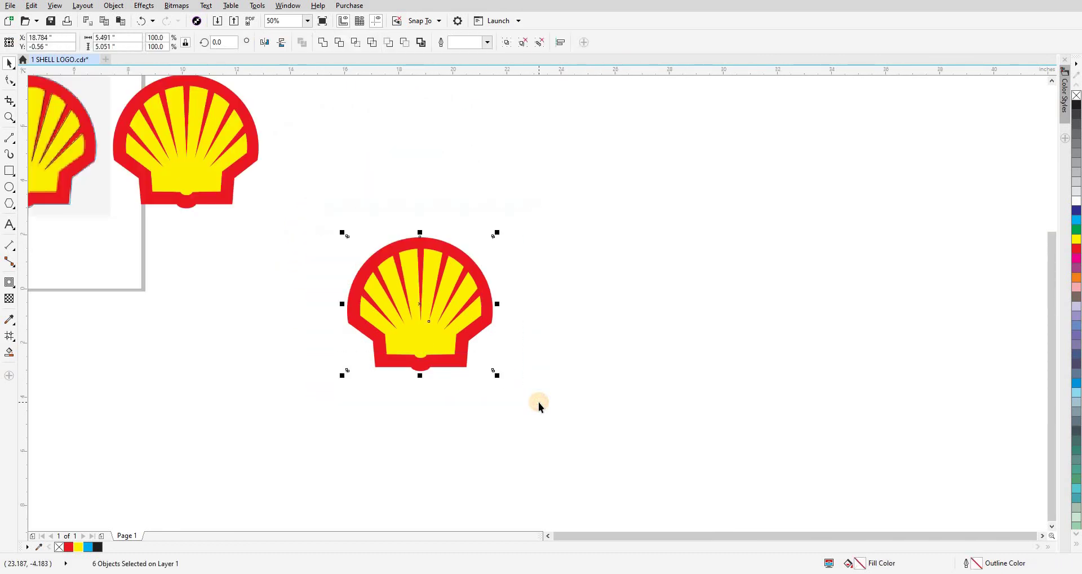
{"action": "key", "text": "ctrl+d"}
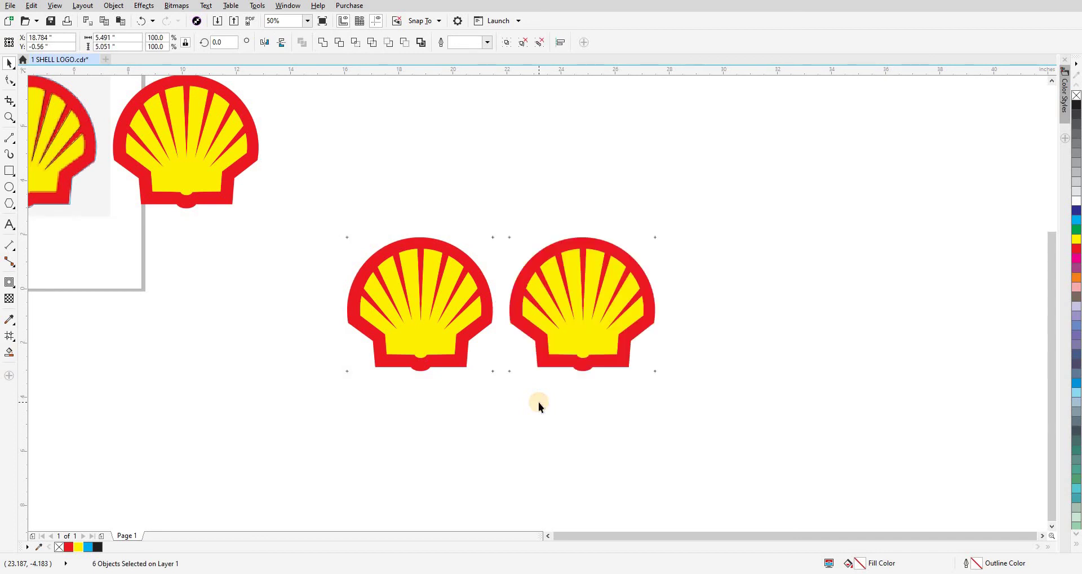
{"action": "left_click", "coordinate": [490, 322]}
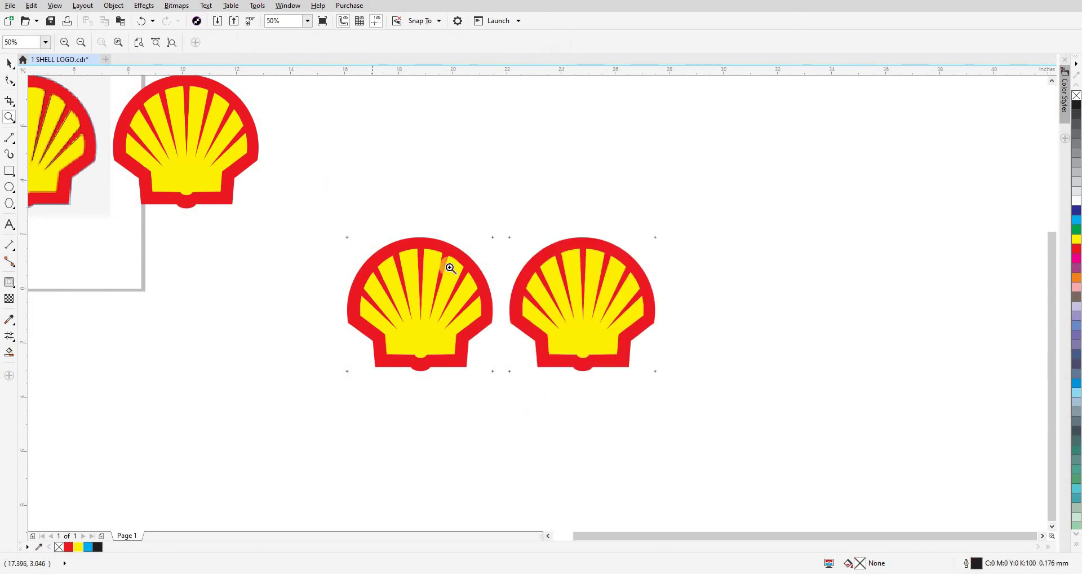
- Delete the yellow shape from the first of the two logos with corner crosses
{"action": "scroll", "coordinate": [447, 266], "scroll_direction": "up", "scroll_amount": 2}
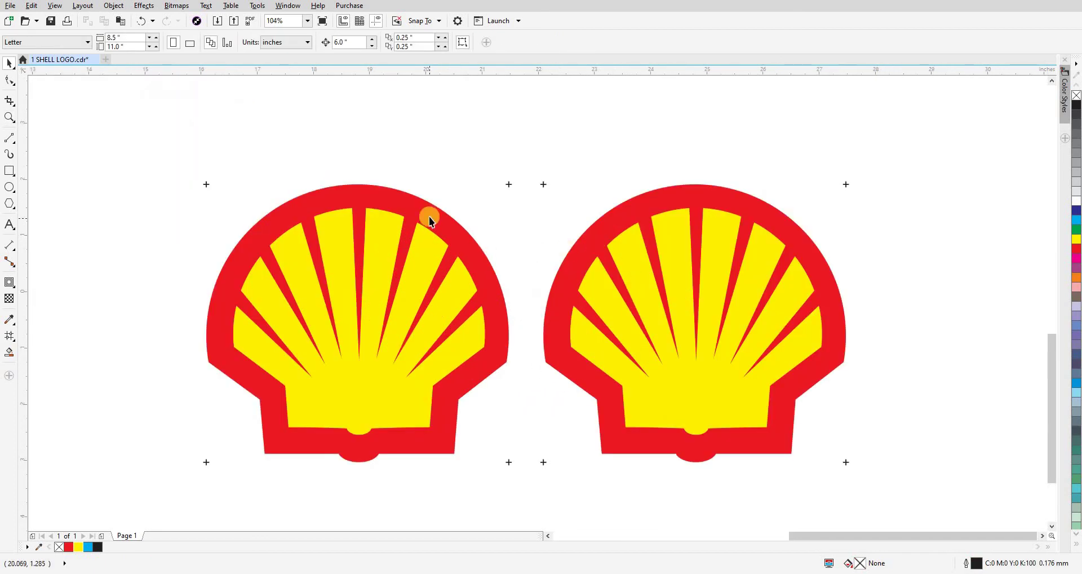
{"action": "left_click", "coordinate": [424, 235]}
{"action": "key", "text": "Delete"}
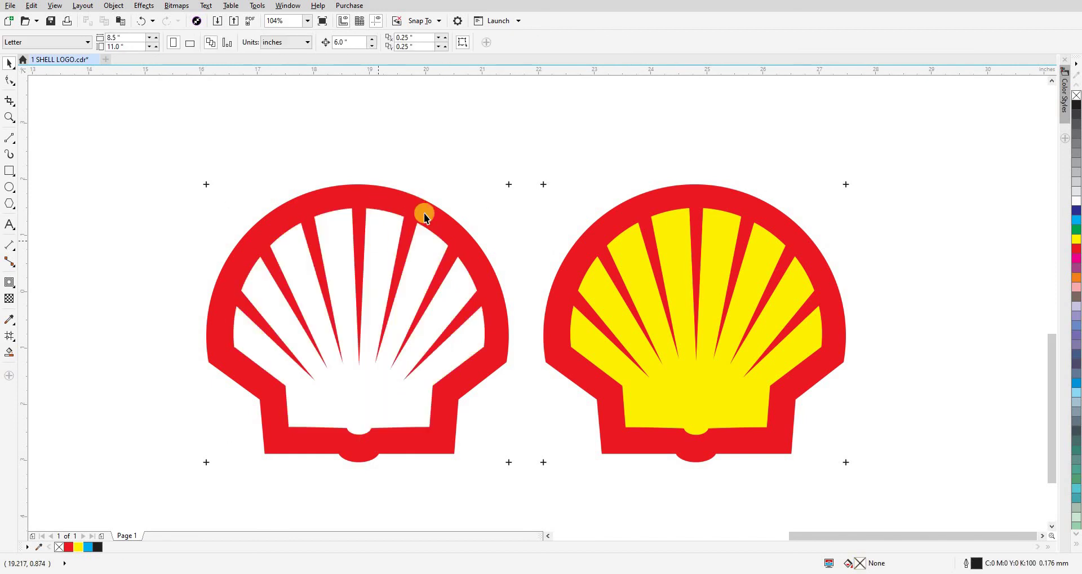
- Delete the red shape from the second logo so only its yellow shape and crosses remain
{"action": "scroll", "coordinate": [223, 170], "scroll_direction": "down", "scroll_amount": 3}
{"action": "left_click_drag", "start_coordinate": [173, 151], "coordinate": [374, 337]}
{"action": "left_click", "coordinate": [374, 337]}
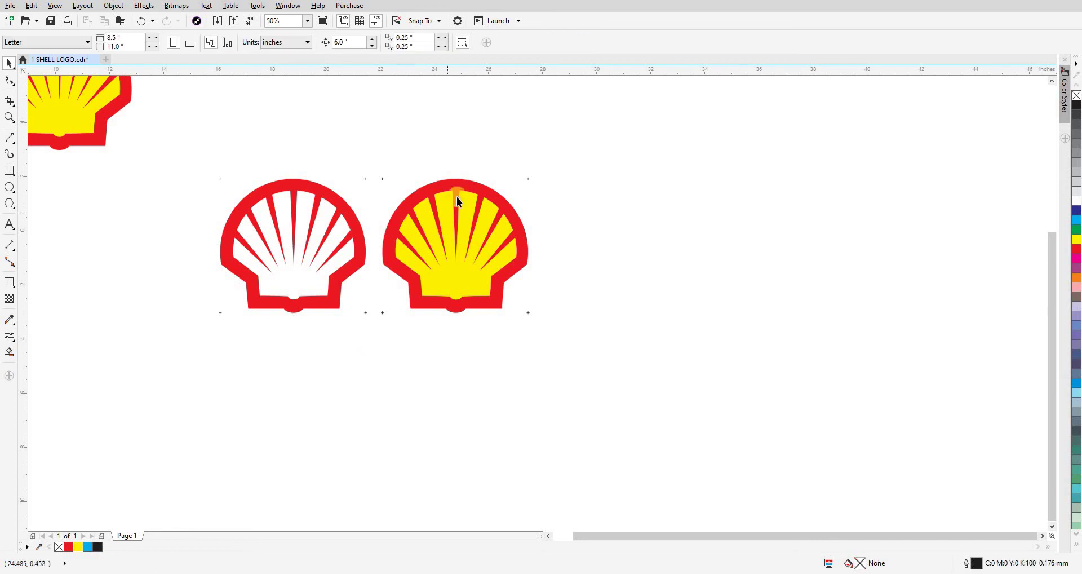
{"action": "left_click", "coordinate": [461, 184]}
{"action": "key", "text": "Delete"}
- Fill both the separated red shape and the separated yellow shape with black
{"action": "key", "text": "z"}
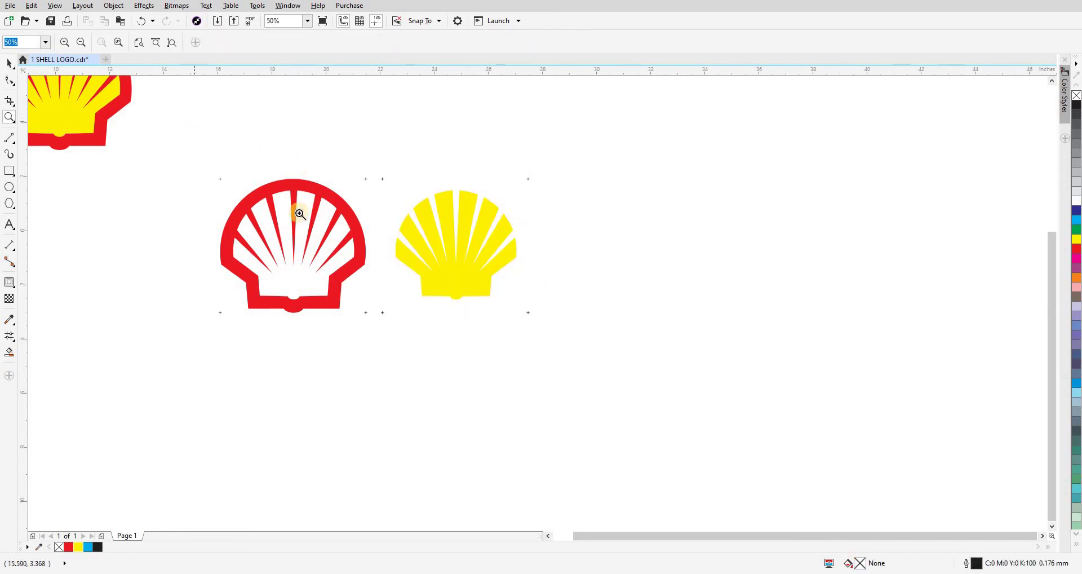
{"action": "left_click", "coordinate": [558, 306]}
{"action": "key", "text": "space"}
{"action": "left_click", "coordinate": [546, 300]}
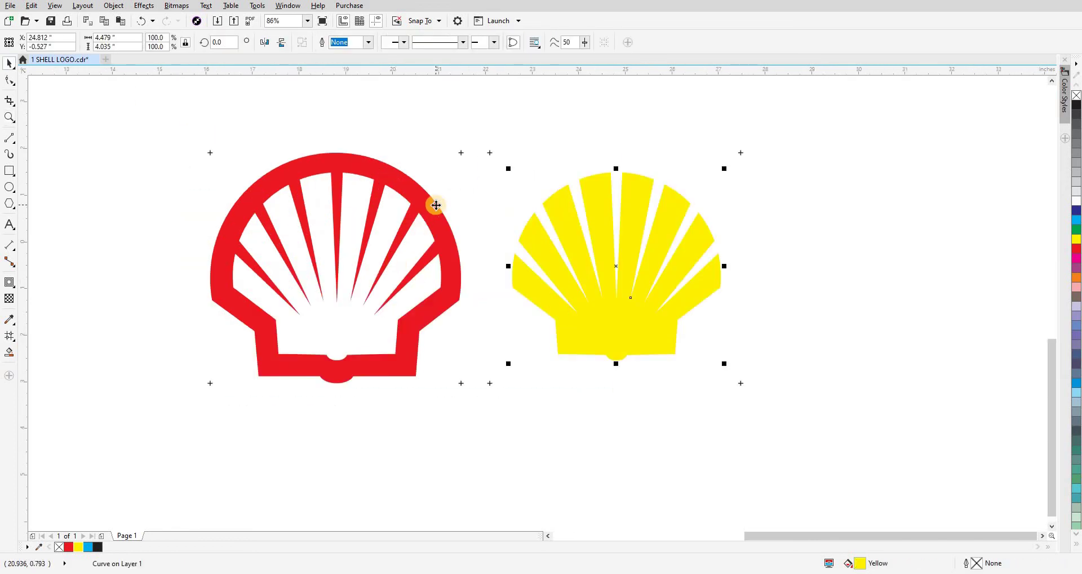
{"action": "left_click", "coordinate": [435, 206], "text": "shift"}
{"action": "left_click", "coordinate": [1076, 105]}
{"action": "left_click", "coordinate": [869, 303]}
{"action": "left_click_drag", "start_coordinate": [857, 336], "coordinate": [900, 399]}
- Add the Arial label RED at about 34.7 pt, centred above the first black shape
{"action": "left_click", "coordinate": [9, 224]}
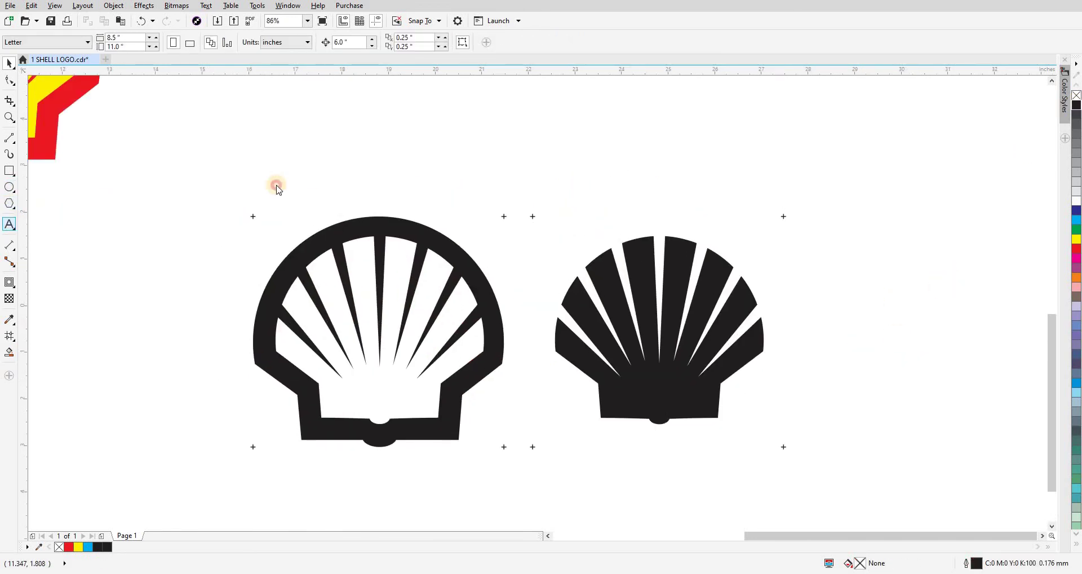
{"action": "left_click", "coordinate": [305, 171]}
{"action": "type", "text": "RED"}
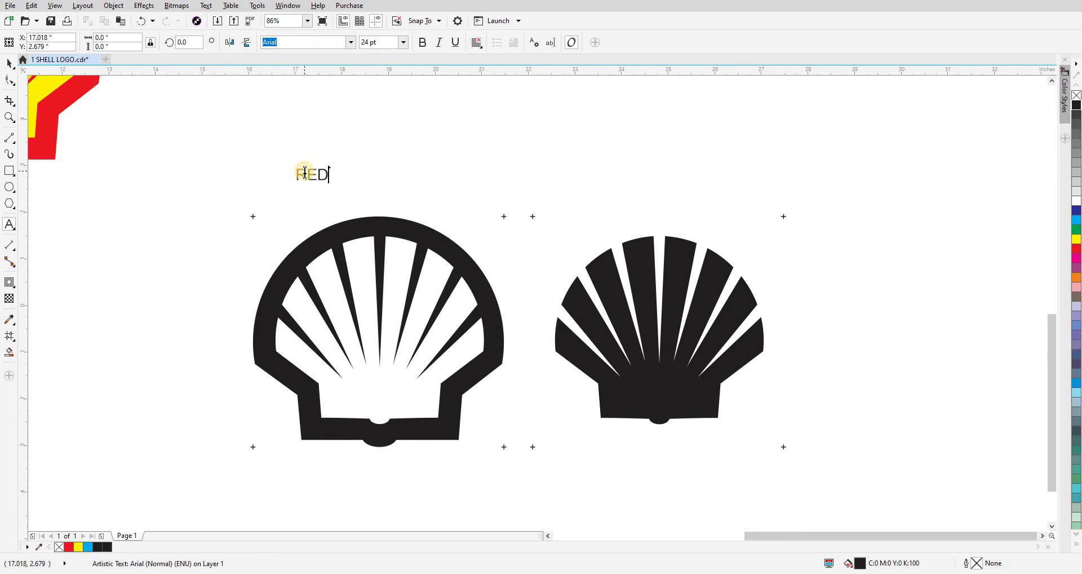
{"action": "key", "text": "ctrl+space"}
{"action": "left_click_drag", "start_coordinate": [332, 183], "coordinate": [607, 181]}
{"action": "left_click", "coordinate": [372, 231], "text": "shift"}
{"action": "key", "text": "c"}
- Copy the RED label above the second black shape and centre it on that shape
{"action": "left_click", "coordinate": [377, 179]}
{"action": "right_click", "coordinate": [606, 181]}
{"action": "left_click", "coordinate": [633, 241], "text": "shift"}
{"action": "key", "text": "c"}
- Change the copied label to YELLOW and centre it again over the second shape
{"action": "double_click", "coordinate": [663, 174]}
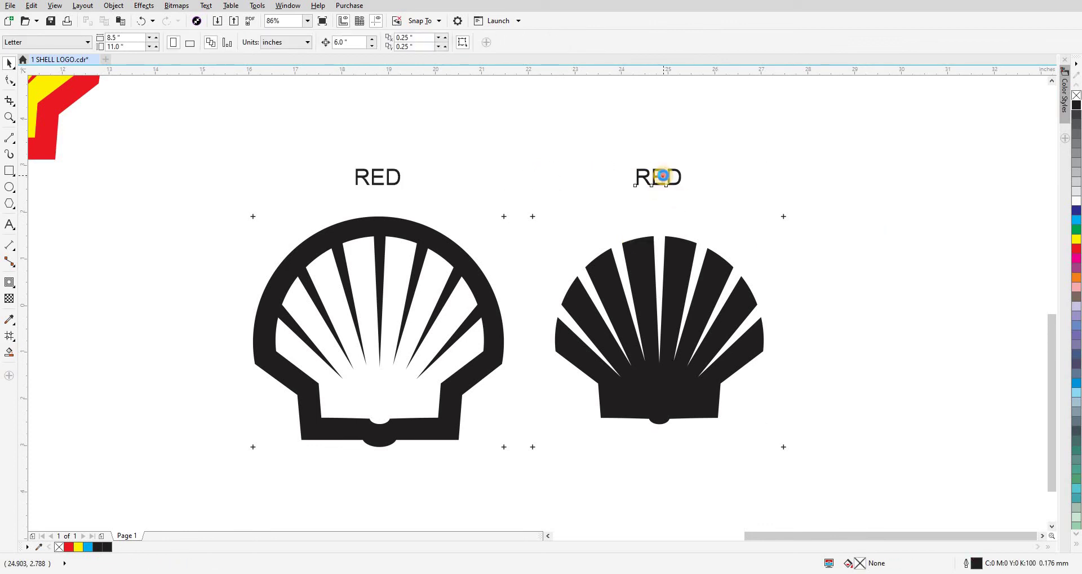
{"action": "double_click", "coordinate": [663, 176]}
{"action": "type", "text": "YELLOW"}
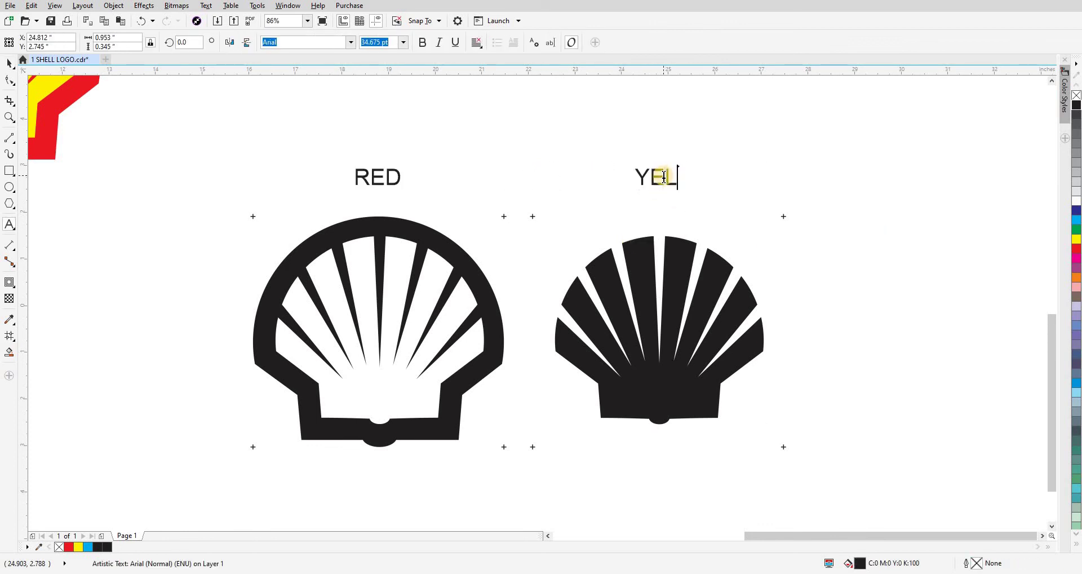
{"action": "key", "text": "ctrl+space"}
{"action": "left_click", "coordinate": [633, 257], "text": "shift"}
{"action": "key", "text": "c"}
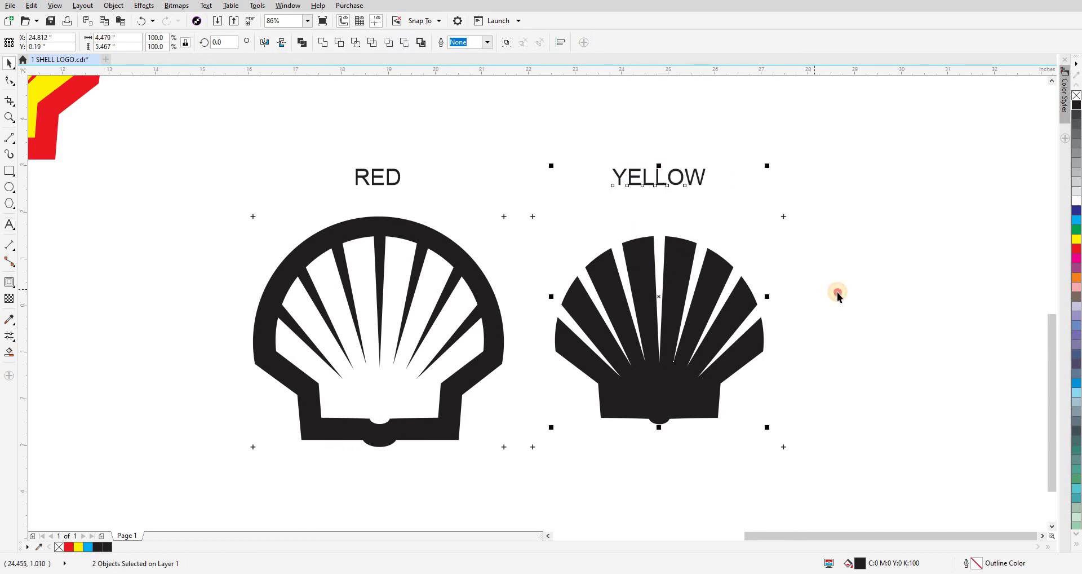
- Examine the two labelled colour separations and their corner crosses beside the original logo, in full colour and wireframe
{"action": "left_click", "coordinate": [838, 294]}
{"action": "scroll", "coordinate": [639, 306], "scroll_direction": "down", "scroll_amount": 3}
{"action": "key", "text": "z"}
{"action": "left_click_drag", "start_coordinate": [453, 223], "coordinate": [730, 394]}
{"action": "key", "text": "space"}
{"action": "scroll", "coordinate": [627, 317], "scroll_direction": "down", "scroll_amount": 2}
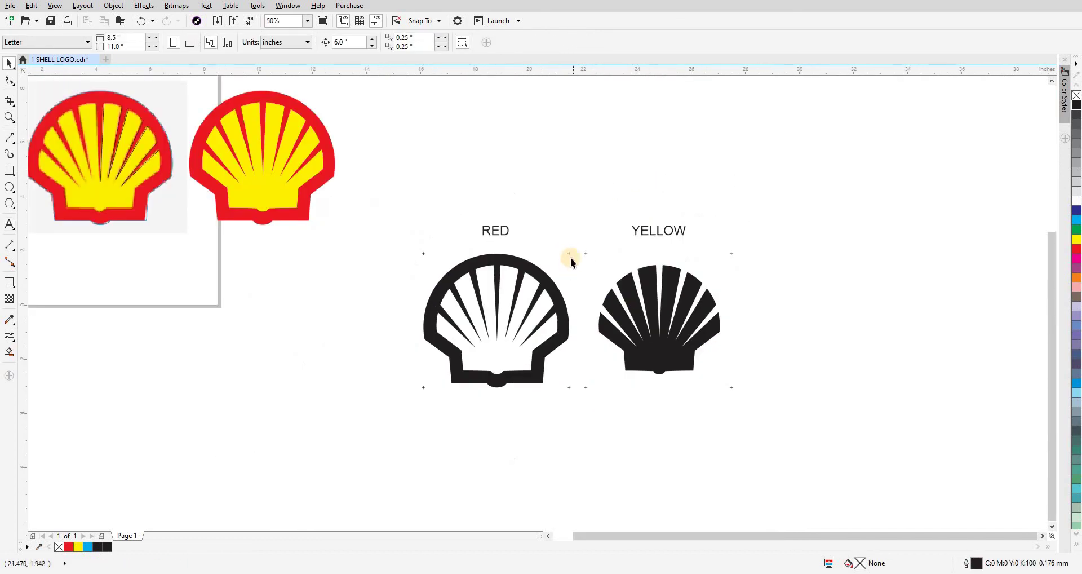
{"action": "scroll", "coordinate": [580, 257], "scroll_direction": "up", "scroll_amount": 2}
{"action": "scroll", "coordinate": [596, 255], "scroll_direction": "down", "scroll_amount": 2}
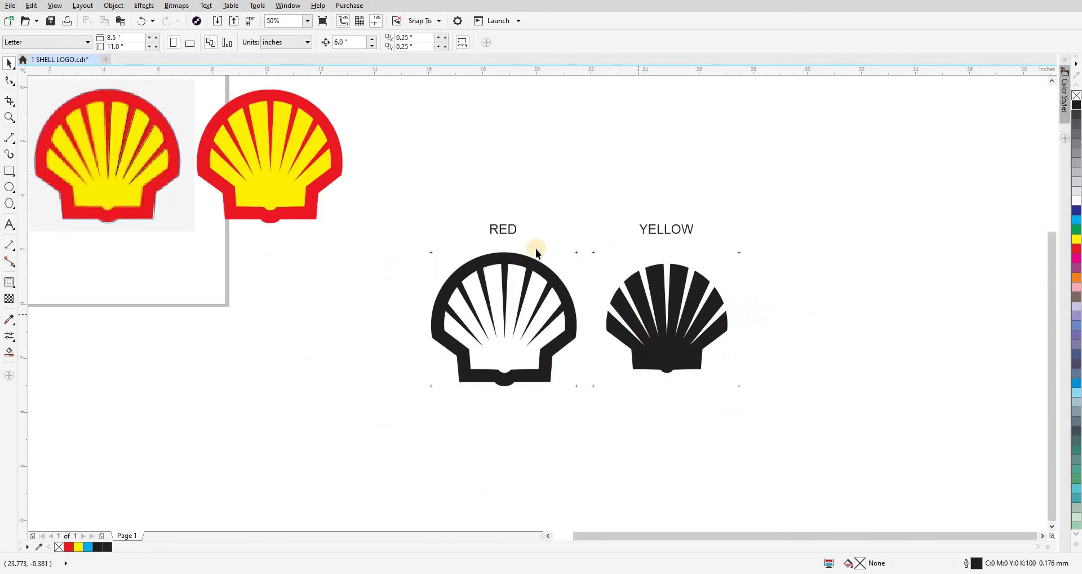
{"action": "key", "text": "shift+F9"}
{"action": "scroll", "coordinate": [536, 249], "scroll_direction": "up", "scroll_amount": 2}
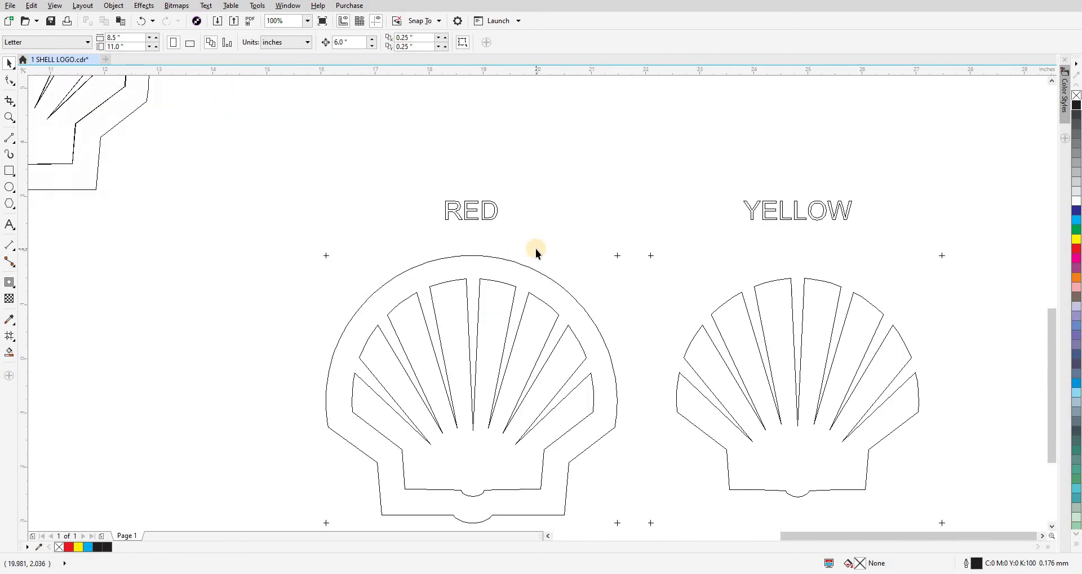
{"action": "scroll", "coordinate": [535, 248], "scroll_direction": "down", "scroll_amount": 2}
- Group each black separation with its four corner crosses, leaving the text labels out
{"action": "left_click_drag", "start_coordinate": [401, 403], "coordinate": [587, 239]}
{"action": "key", "text": "ctrl+g"}
{"action": "left_click_drag", "start_coordinate": [816, 420], "coordinate": [589, 220]}
{"action": "key", "text": "z"}
{"action": "left_click_drag", "start_coordinate": [723, 410], "coordinate": [755, 418]}
{"action": "key", "text": "shift+F9"}
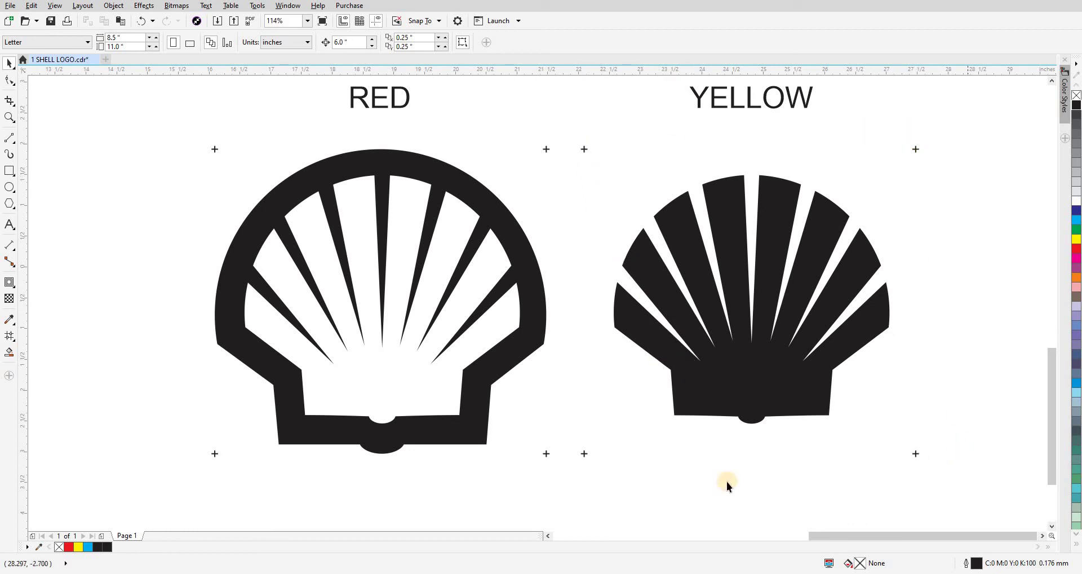
- Try to overlay the yellow separation on the red one by matching their corner crosses, checking the alignment in wireframe
{"action": "left_click", "coordinate": [584, 151]}
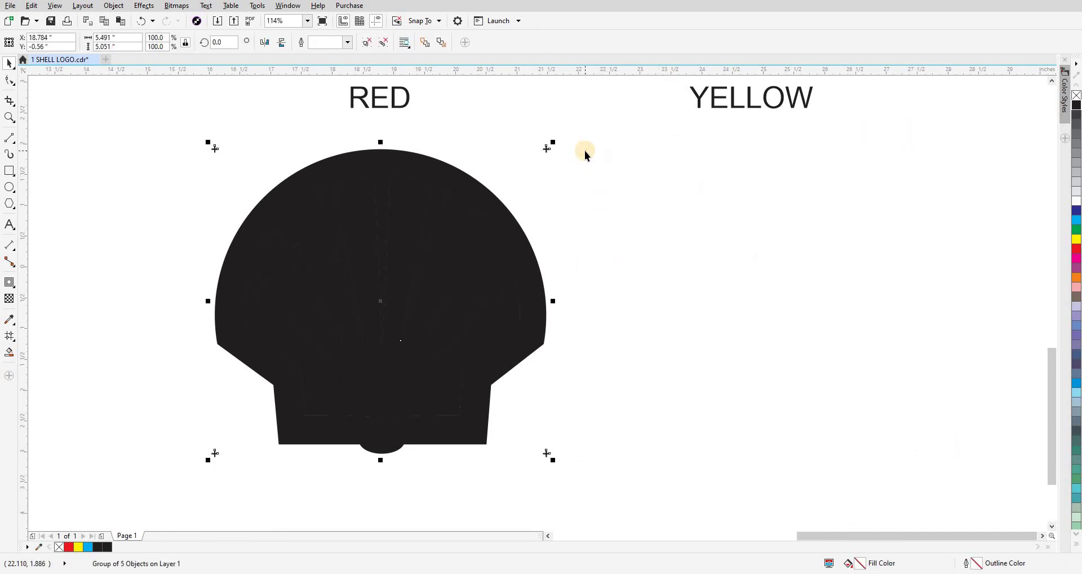
{"action": "scroll", "coordinate": [551, 147], "scroll_direction": "up", "scroll_amount": 5}
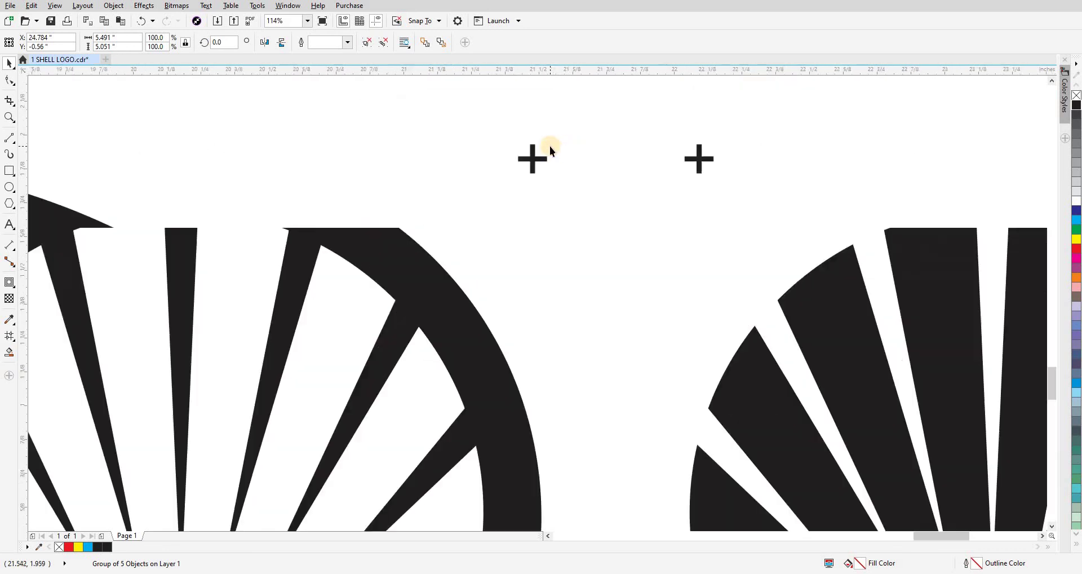
{"action": "scroll", "coordinate": [552, 150], "scroll_direction": "down", "scroll_amount": 8}
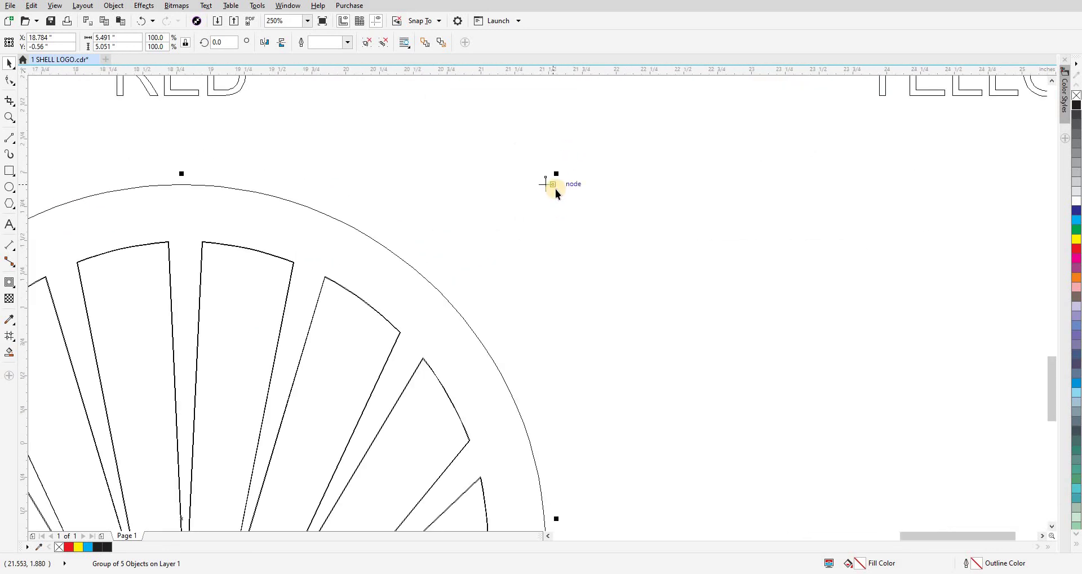
{"action": "key", "text": "Escape"}
{"action": "key", "text": "F2"}
{"action": "left_click_drag", "start_coordinate": [456, 152], "coordinate": [688, 304]}
{"action": "key", "text": "shift+F9"}
{"action": "key", "text": "z"}
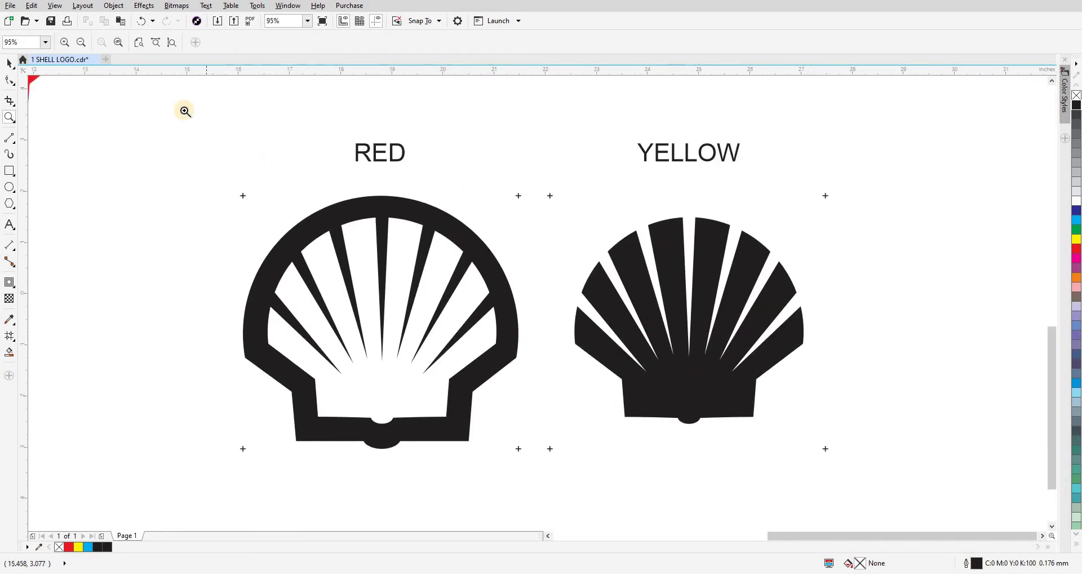
{"action": "left_click_drag", "start_coordinate": [184, 109], "coordinate": [878, 487]}
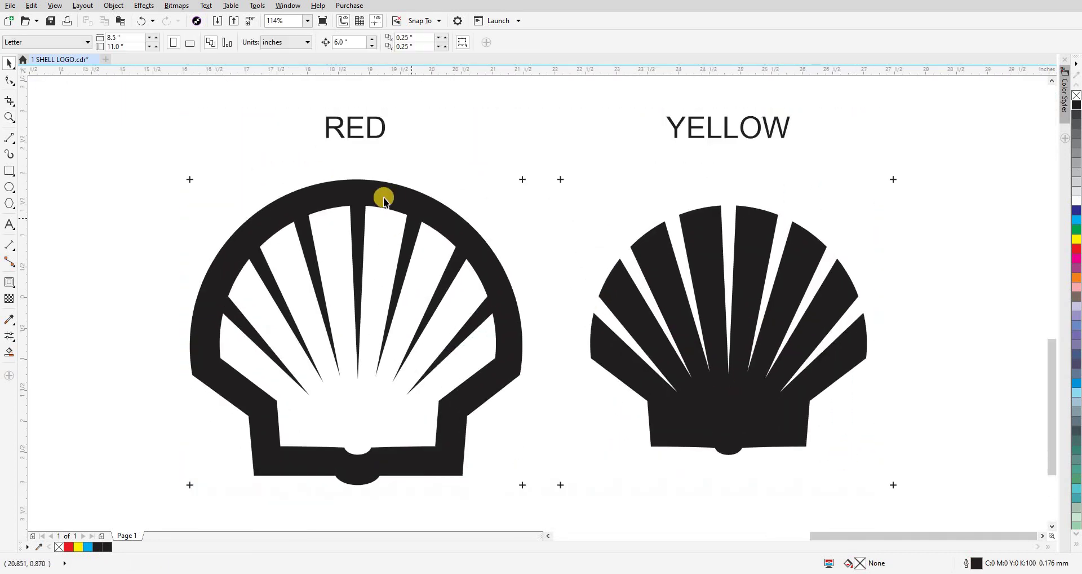